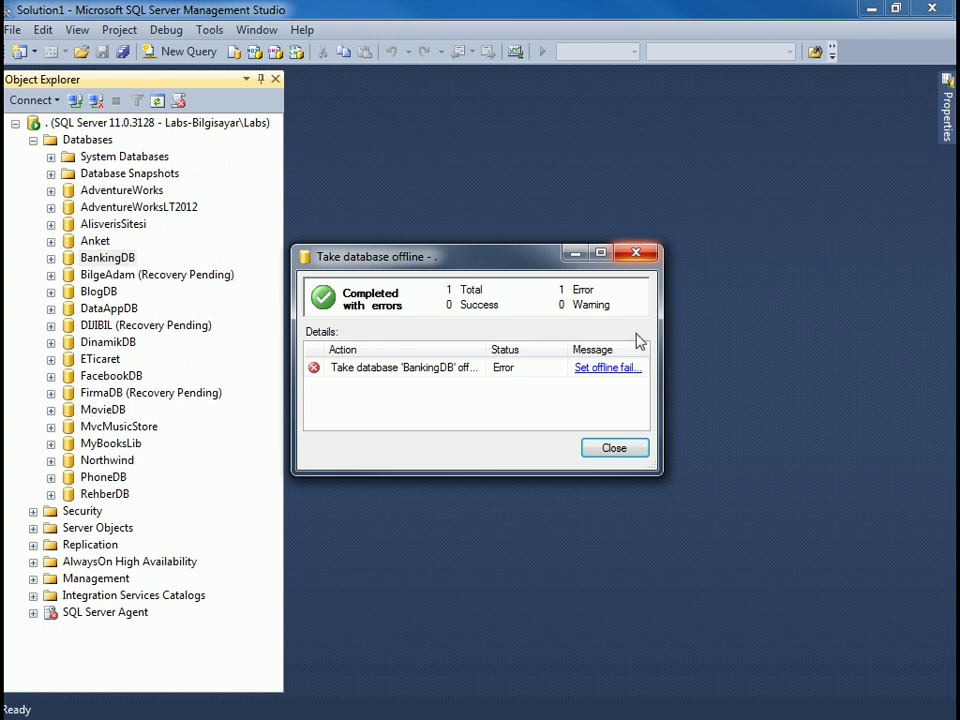
Dismiss the failed attempt's report and take the BankingDB database offline again, closing the result dialog.
{"action": "left_click", "coordinate": [635, 252]}
{"action": "right_click", "coordinate": [113, 263]}
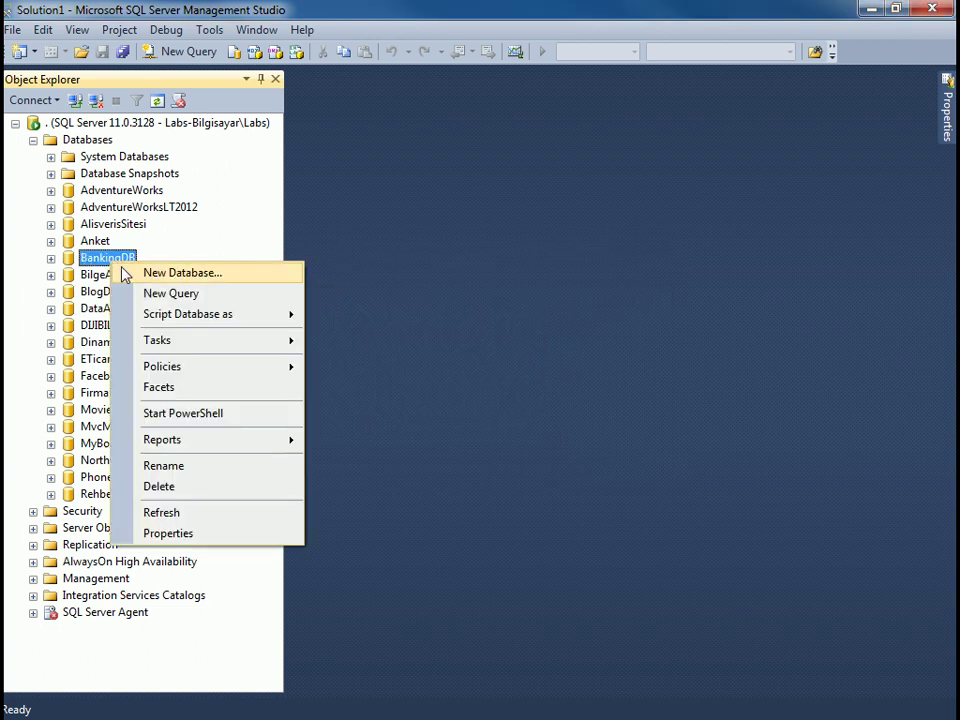
{"action": "mouse_move", "coordinate": [161, 343]}
{"action": "left_click", "coordinate": [386, 300]}
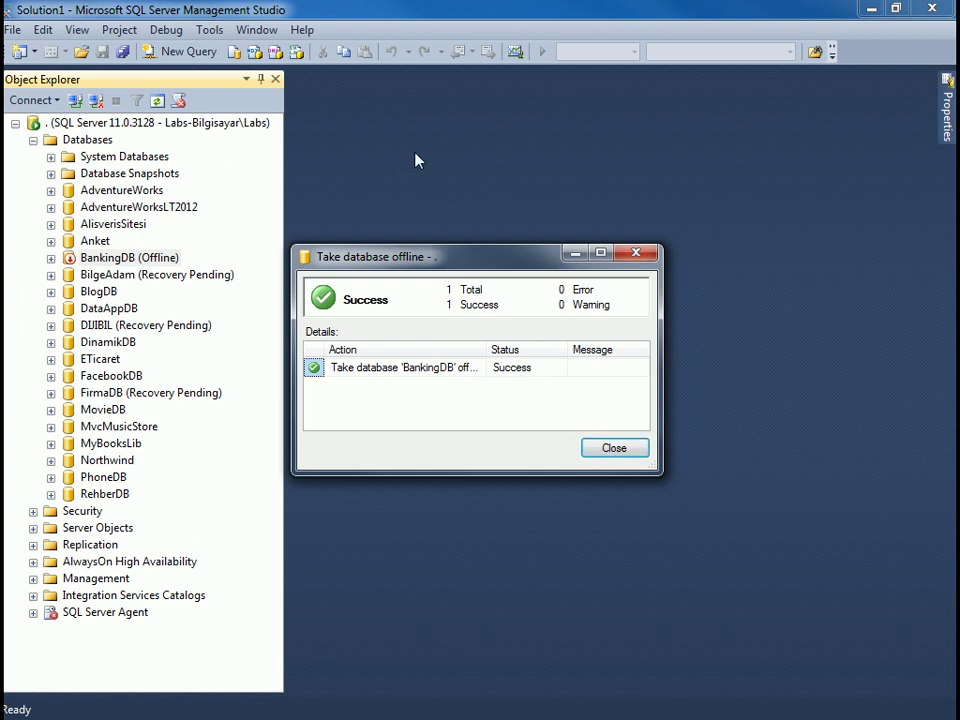
{"action": "left_click", "coordinate": [615, 450]}
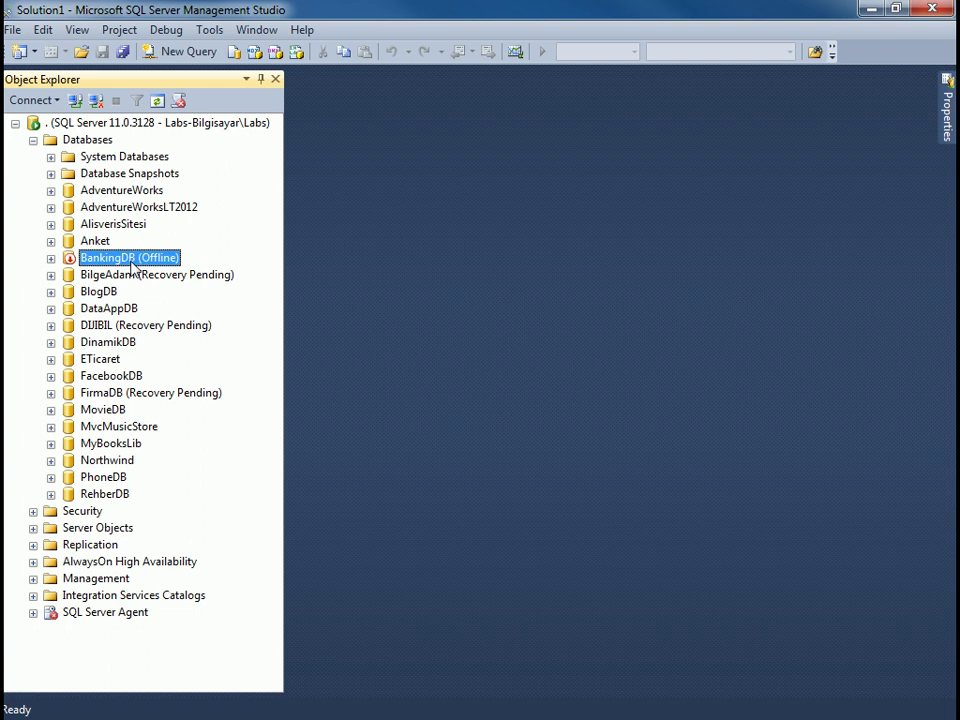
Check whether the offline BankingDB is accessible by expanding its node and refreshing it, dismissing the message.
{"action": "left_click", "coordinate": [51, 258]}
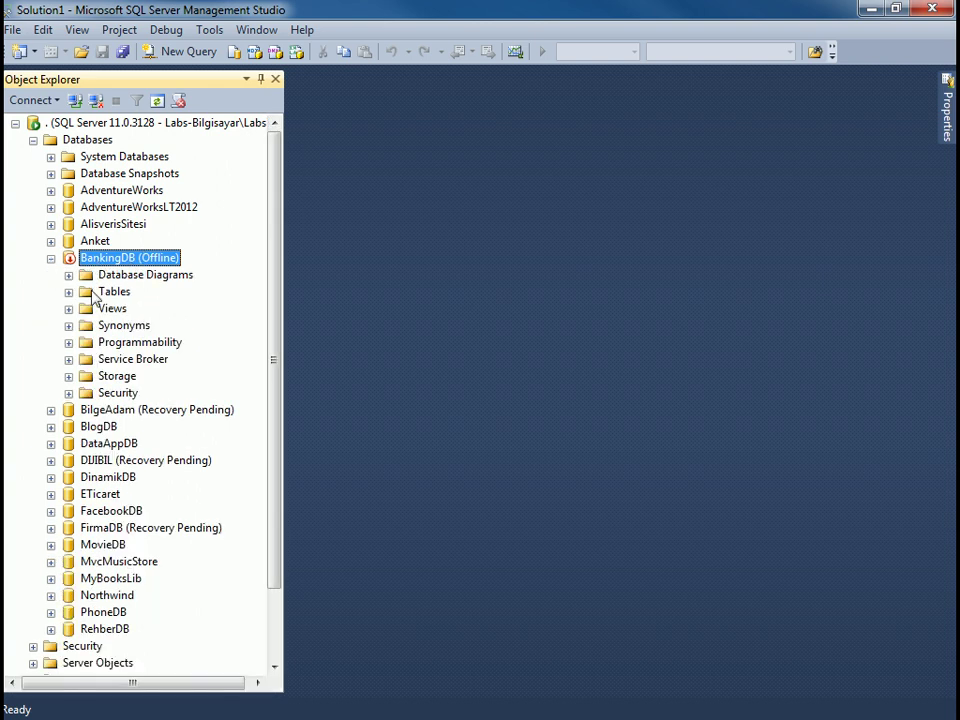
{"action": "right_click", "coordinate": [127, 259]}
{"action": "left_click", "coordinate": [176, 511]}
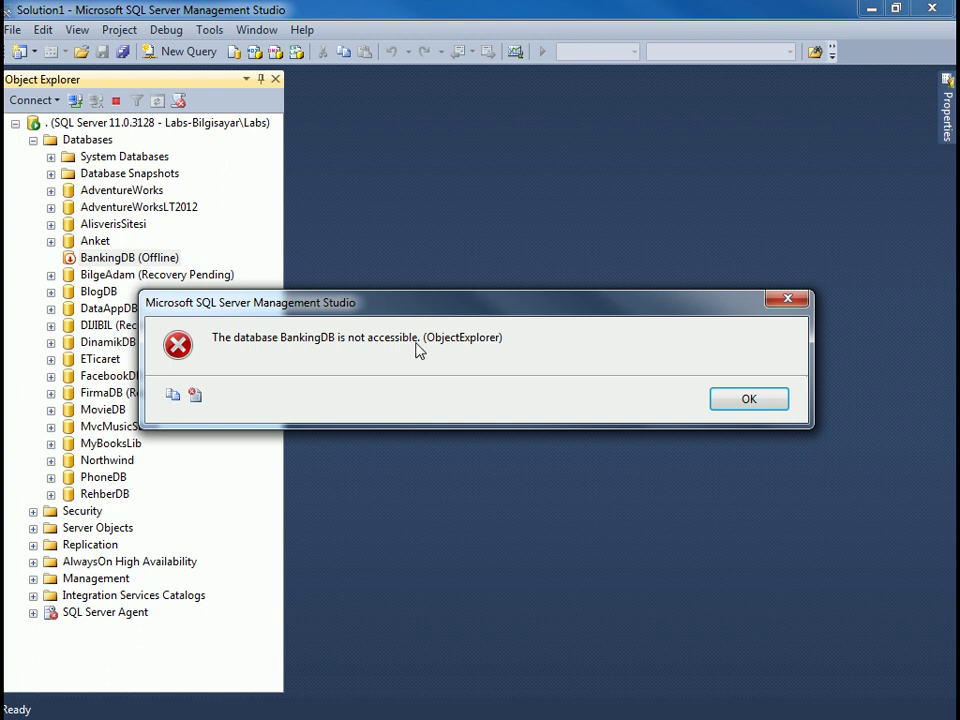
{"action": "left_click", "coordinate": [750, 400]}
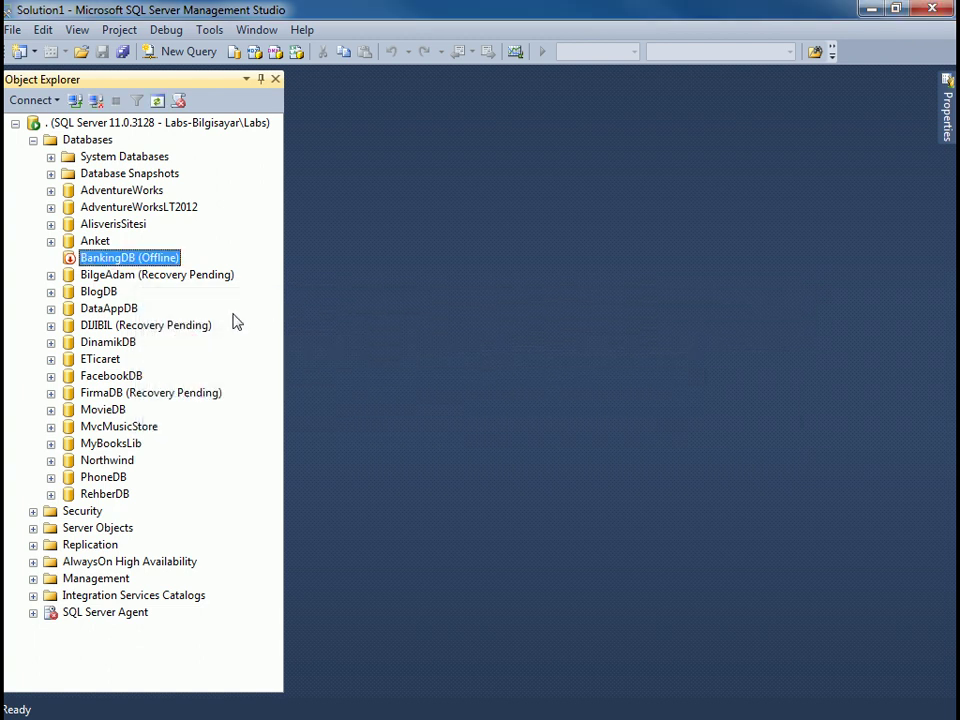
{"action": "right_click", "coordinate": [92, 266]}
{"action": "left_click", "coordinate": [401, 285]}
{"action": "right_click", "coordinate": [126, 262]}
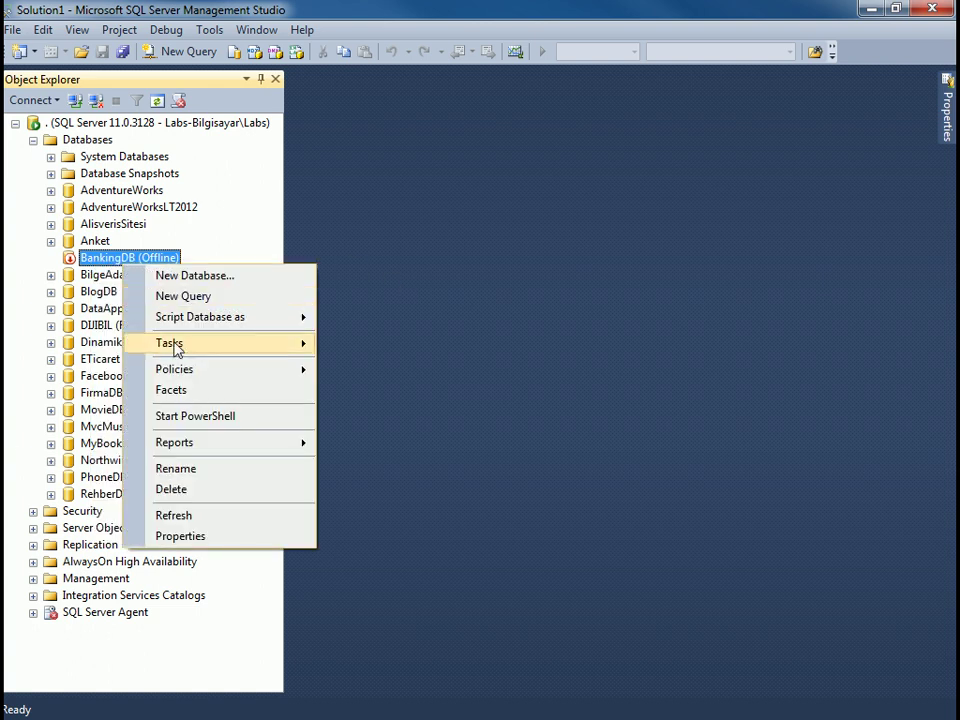
{"action": "mouse_move", "coordinate": [193, 350]}
{"action": "left_click", "coordinate": [420, 235]}
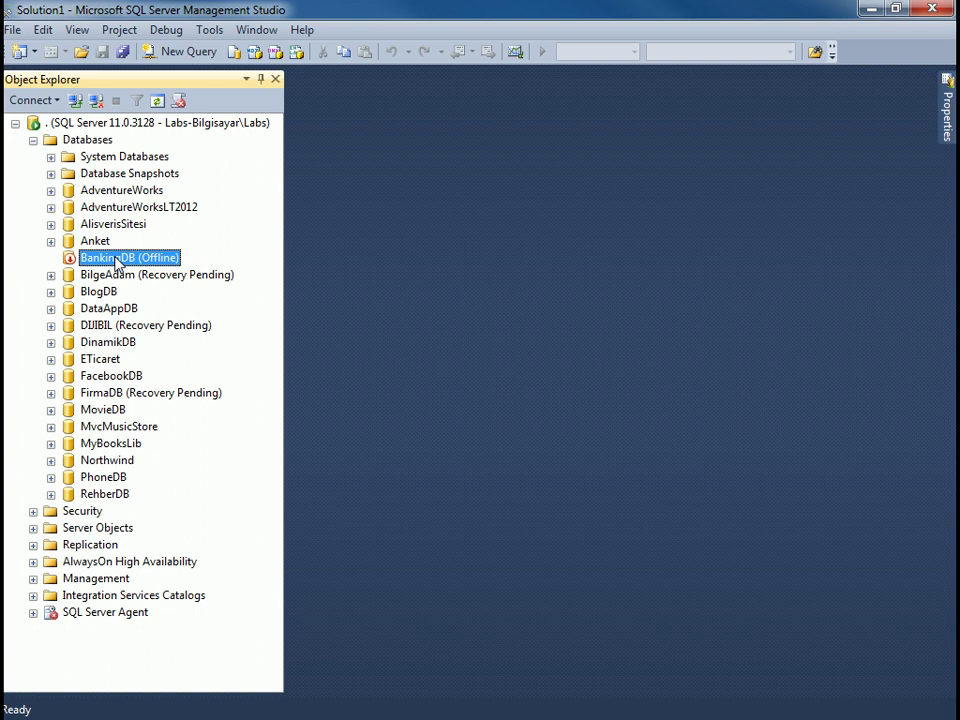
Bring the BankingDB database back online and close the result dialog.
{"action": "right_click", "coordinate": [117, 261]}
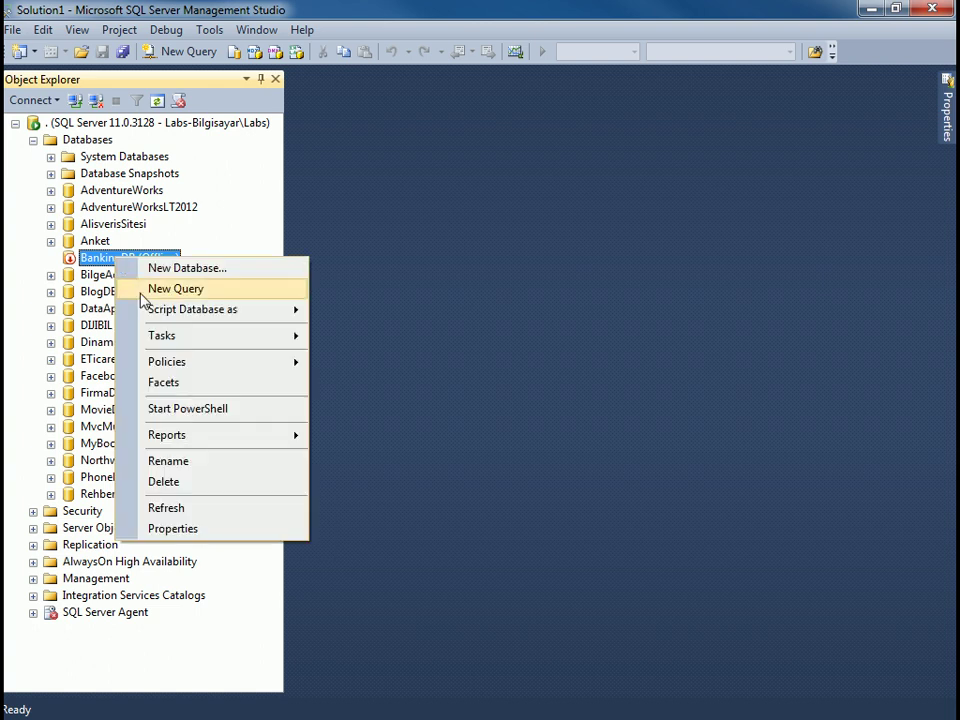
{"action": "mouse_move", "coordinate": [176, 336]}
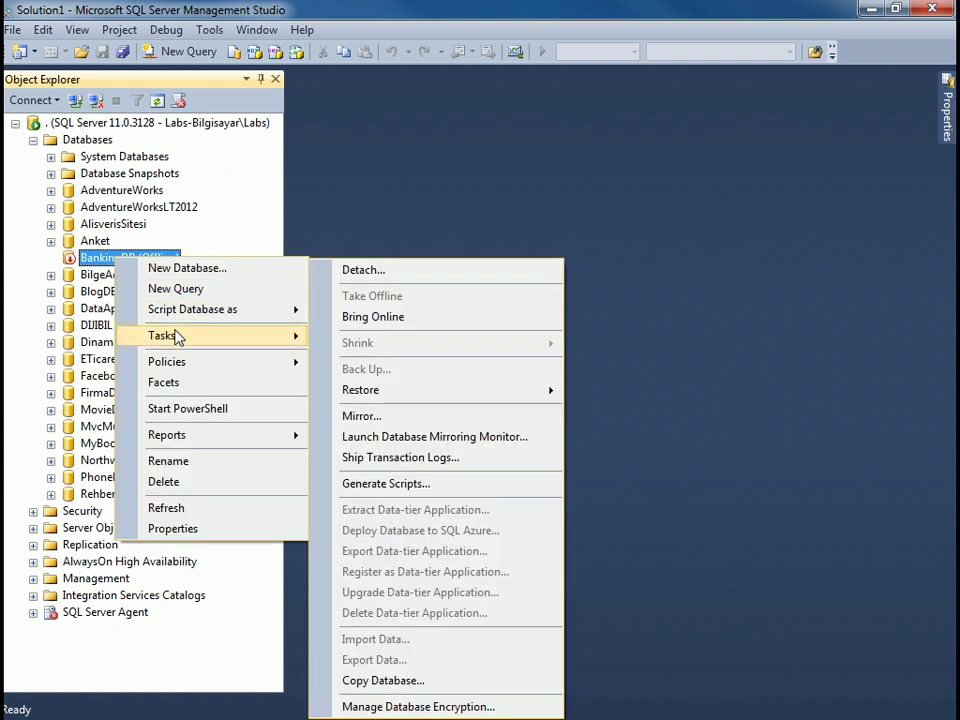
{"action": "left_click", "coordinate": [414, 322]}
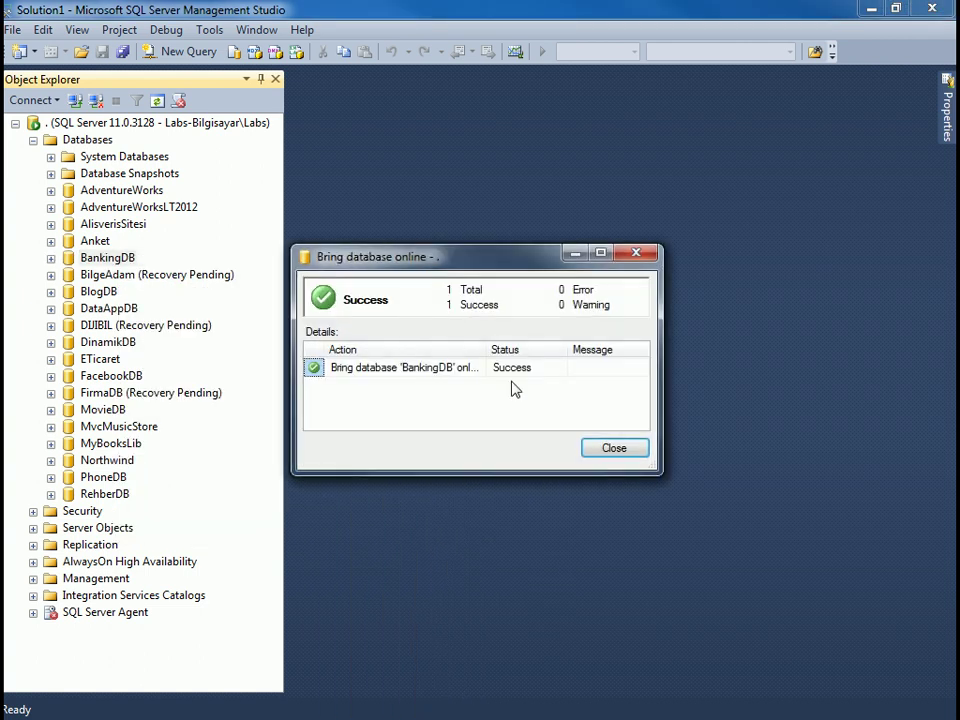
{"action": "left_click", "coordinate": [603, 449]}
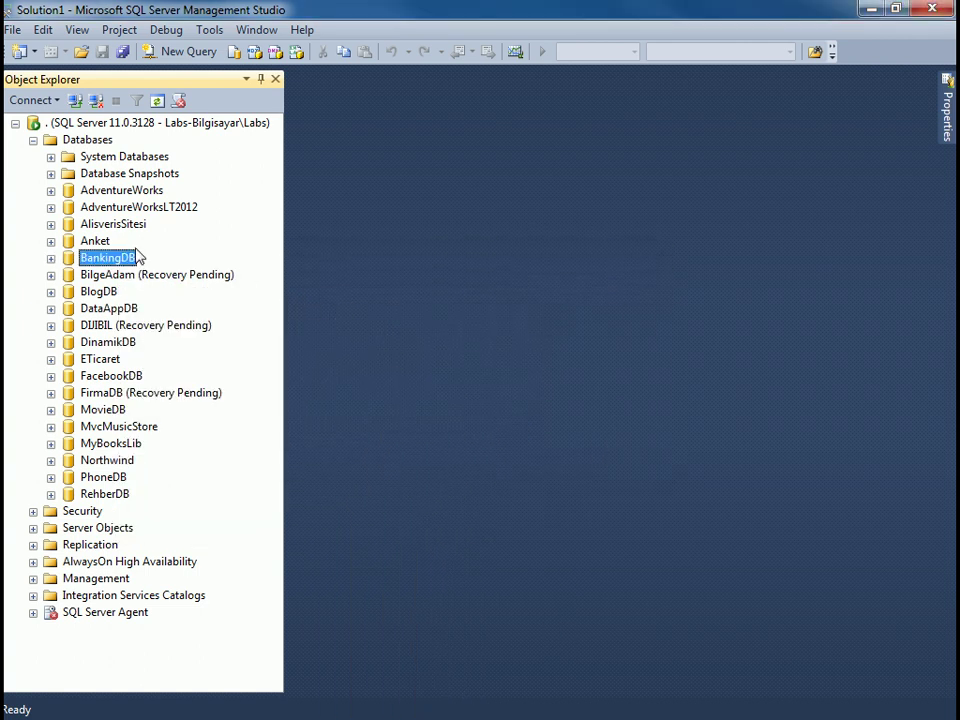
{"action": "right_click", "coordinate": [110, 262]}
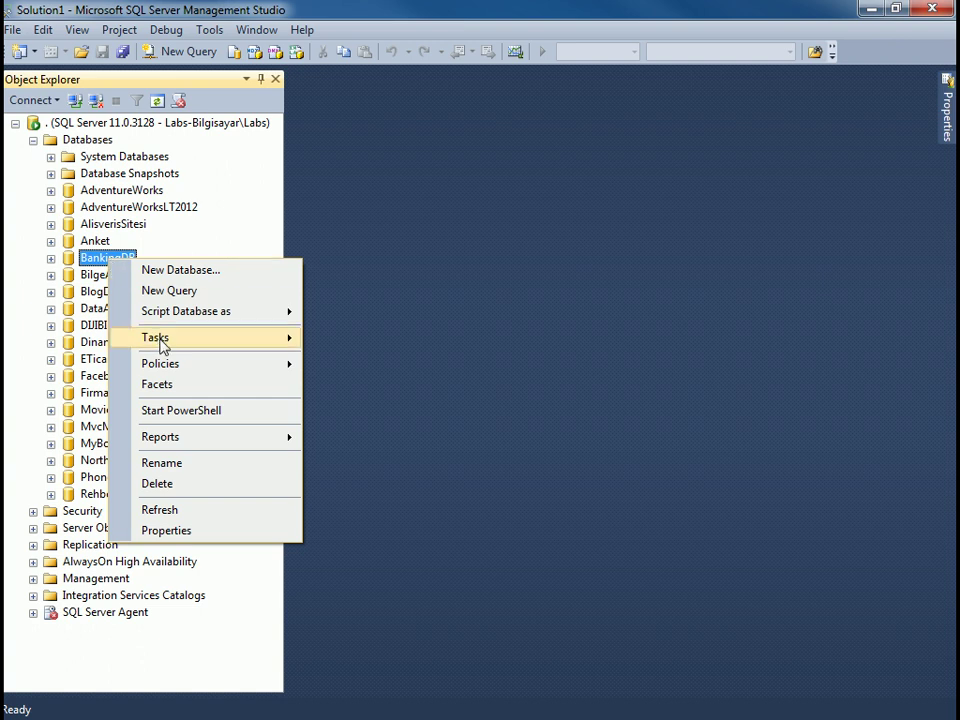
{"action": "mouse_move", "coordinate": [171, 349]}
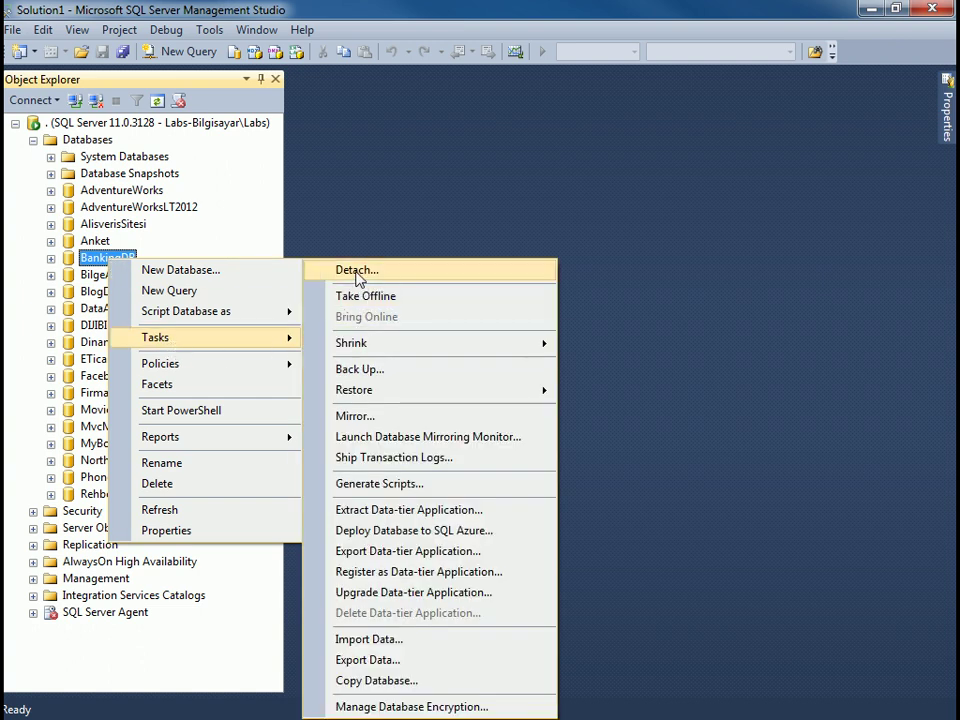
{"action": "left_click", "coordinate": [392, 270]}
View where .mdf files are chosen for attaching a database to the server, and cancel without attaching anything.
{"action": "right_click", "coordinate": [103, 141]}
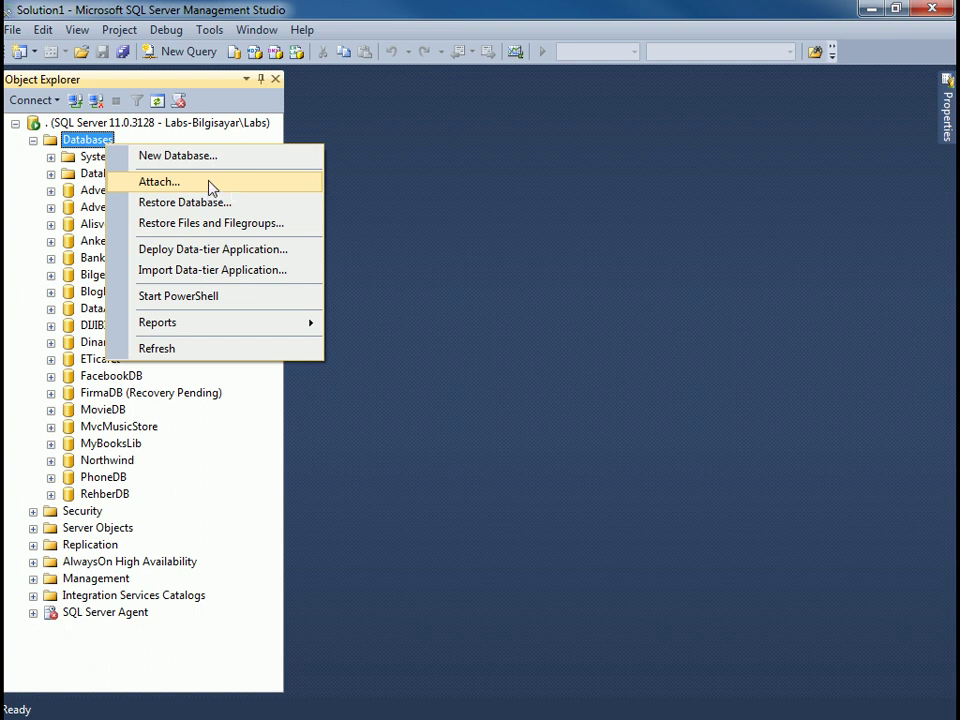
{"action": "left_click", "coordinate": [160, 182]}
{"action": "left_click", "coordinate": [733, 371]}
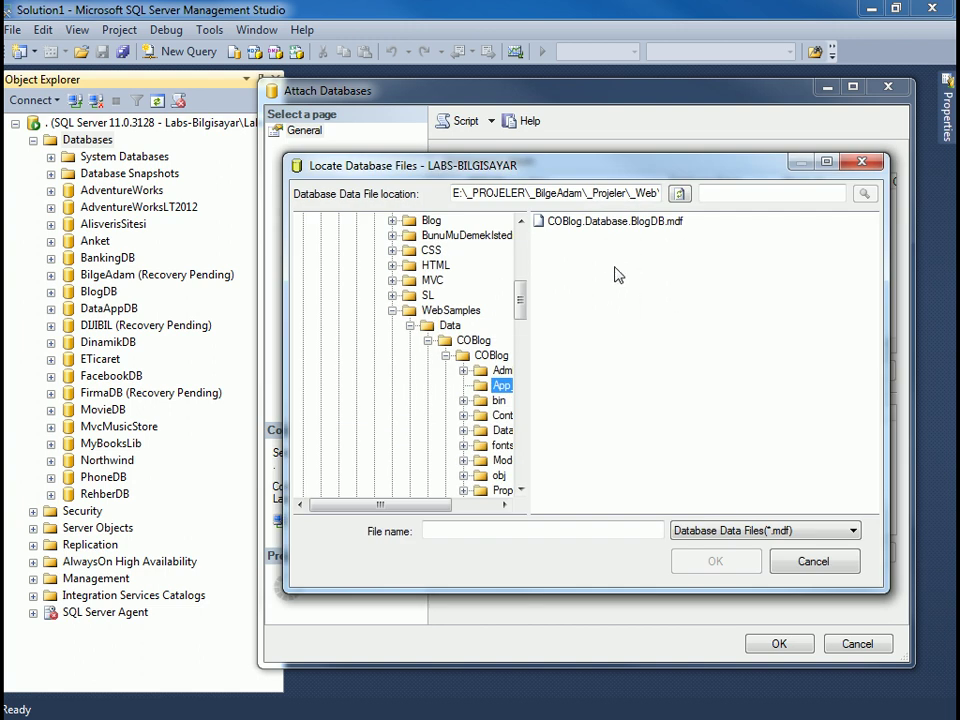
{"action": "left_click_drag", "start_coordinate": [441, 505], "coordinate": [487, 512]}
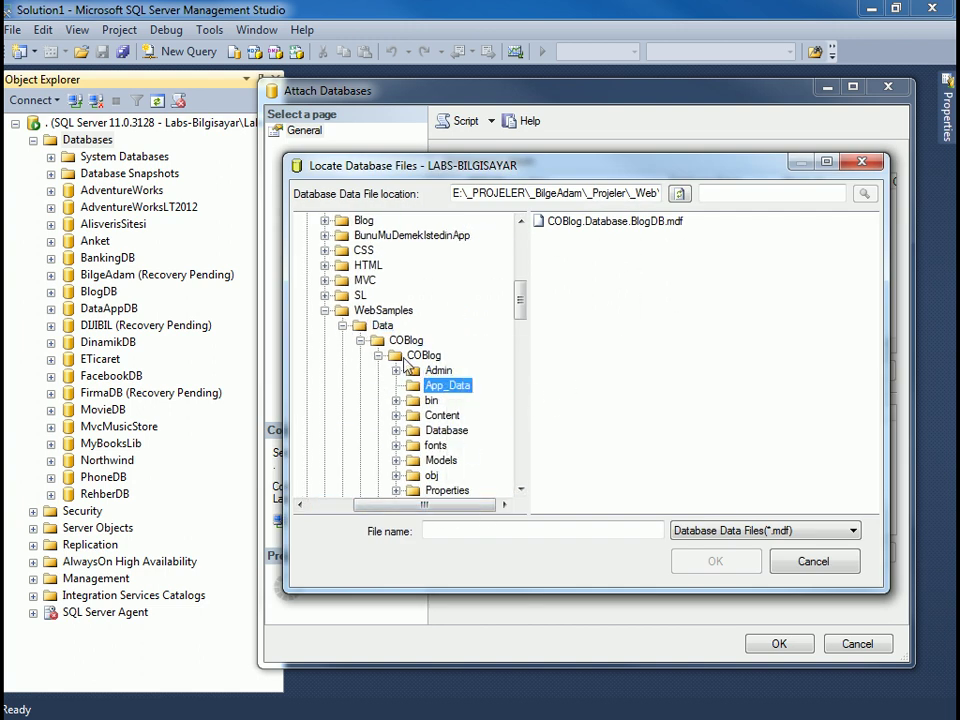
{"action": "left_click", "coordinate": [814, 562]}
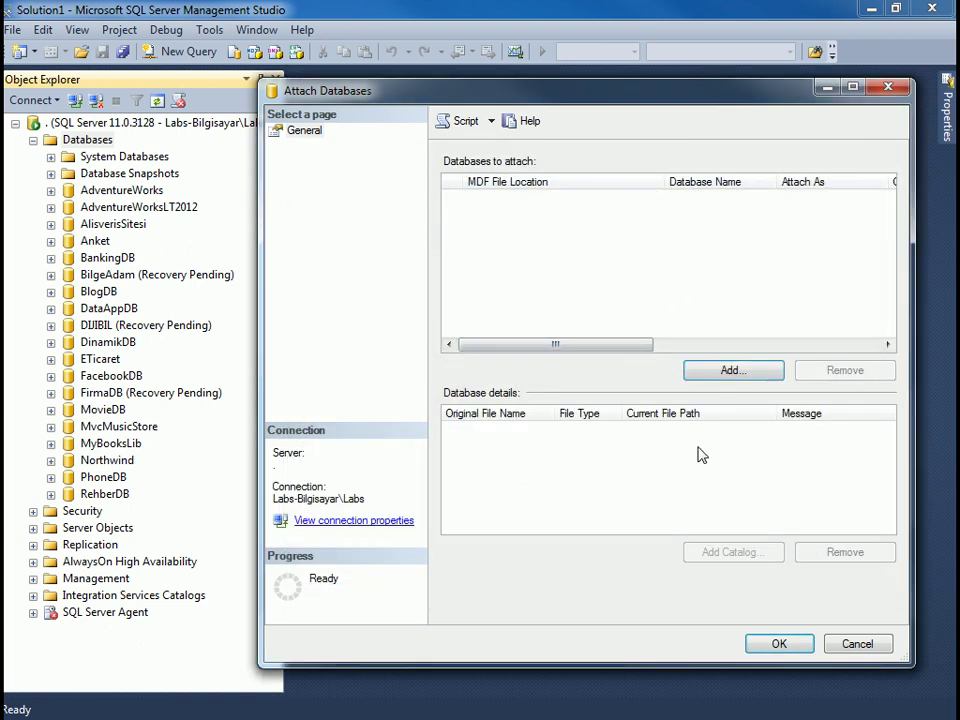
{"action": "left_click", "coordinate": [857, 642]}
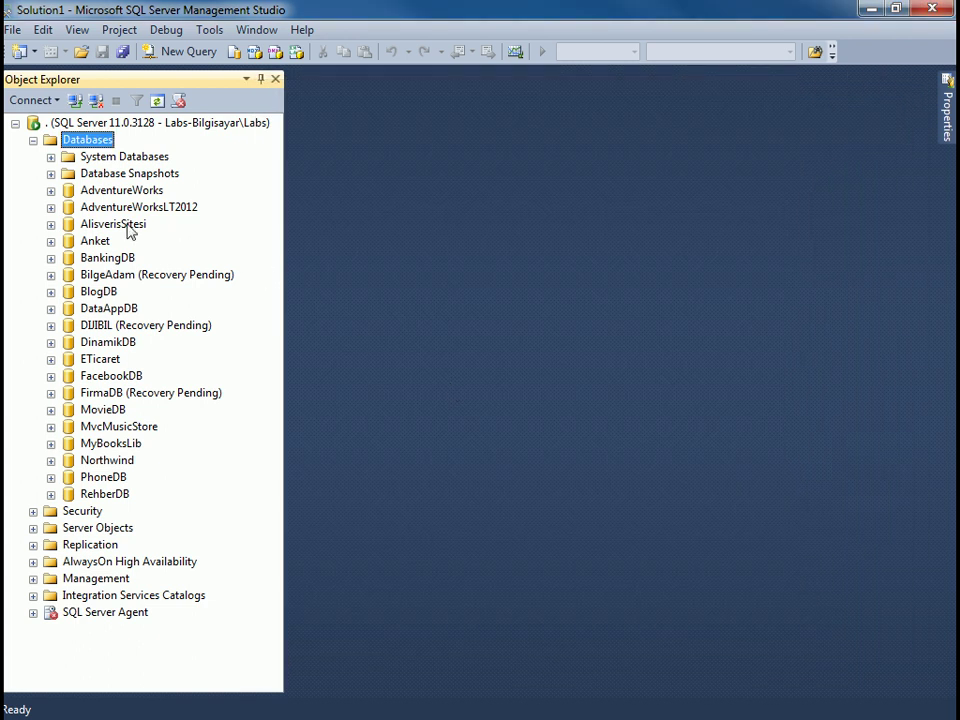
Detach the BankingDB database from the server with Drop Connections enabled and Update Statistics left off.
{"action": "right_click", "coordinate": [101, 260]}
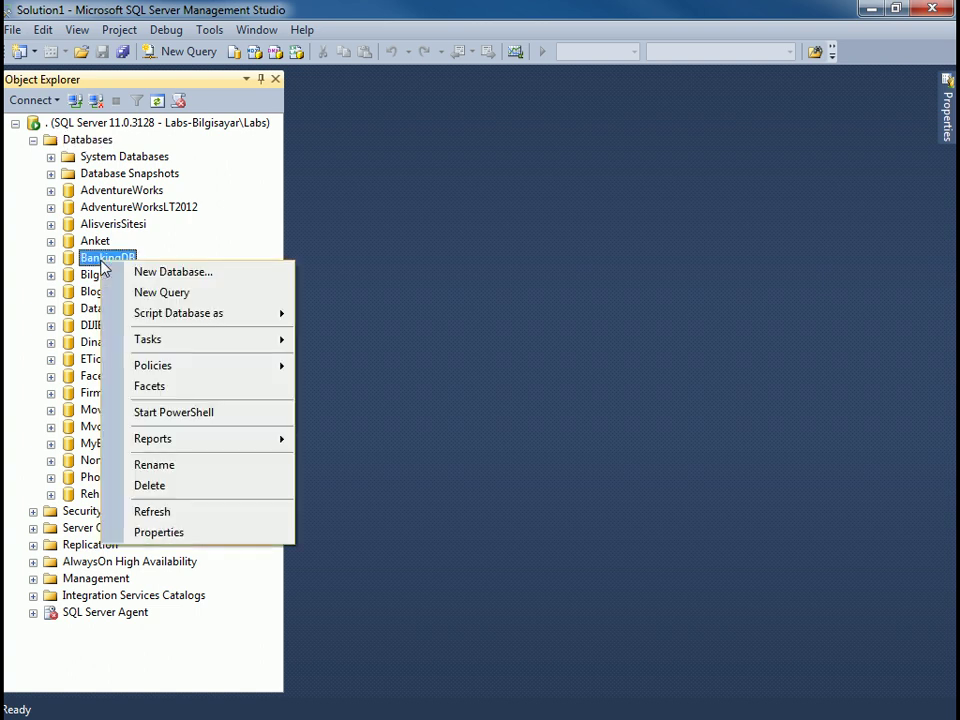
{"action": "mouse_move", "coordinate": [200, 339]}
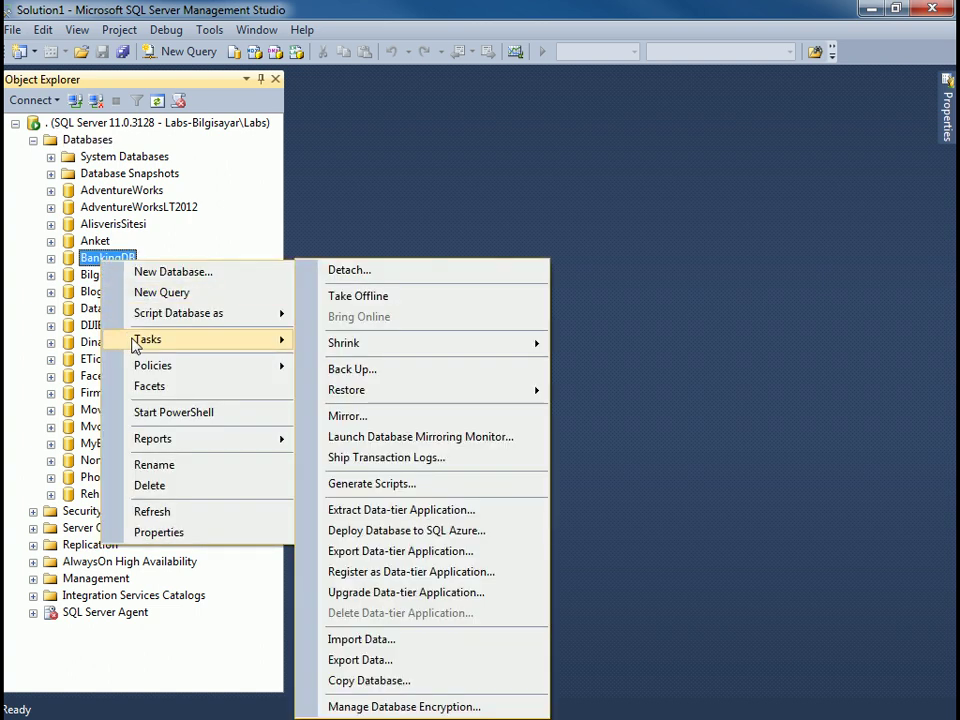
{"action": "left_click", "coordinate": [410, 276]}
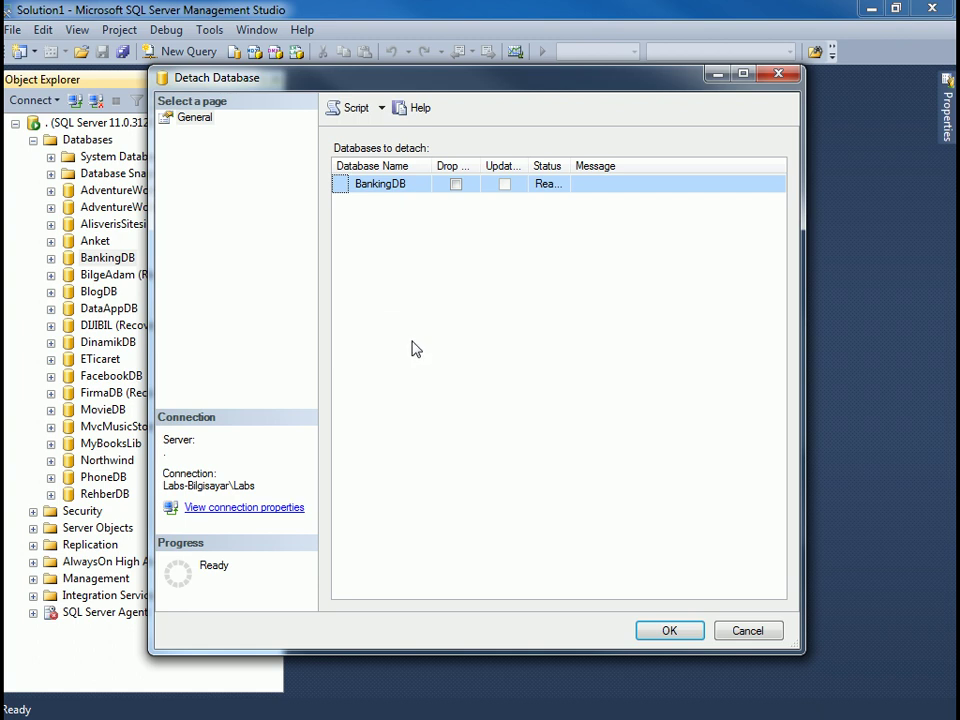
{"action": "double_click", "coordinate": [482, 165]}
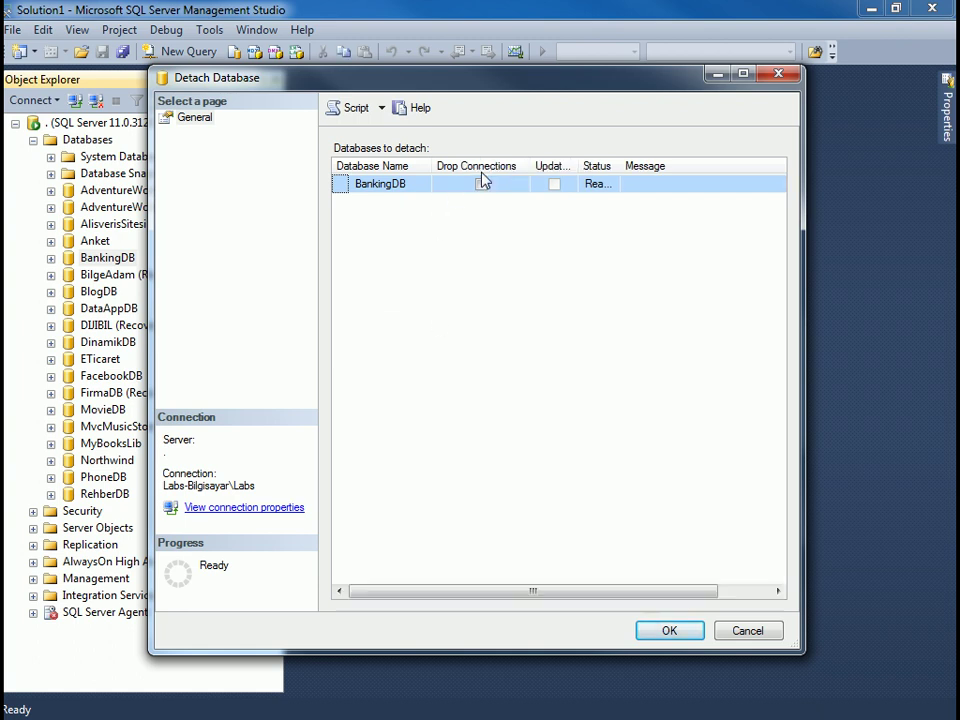
{"action": "double_click", "coordinate": [580, 166]}
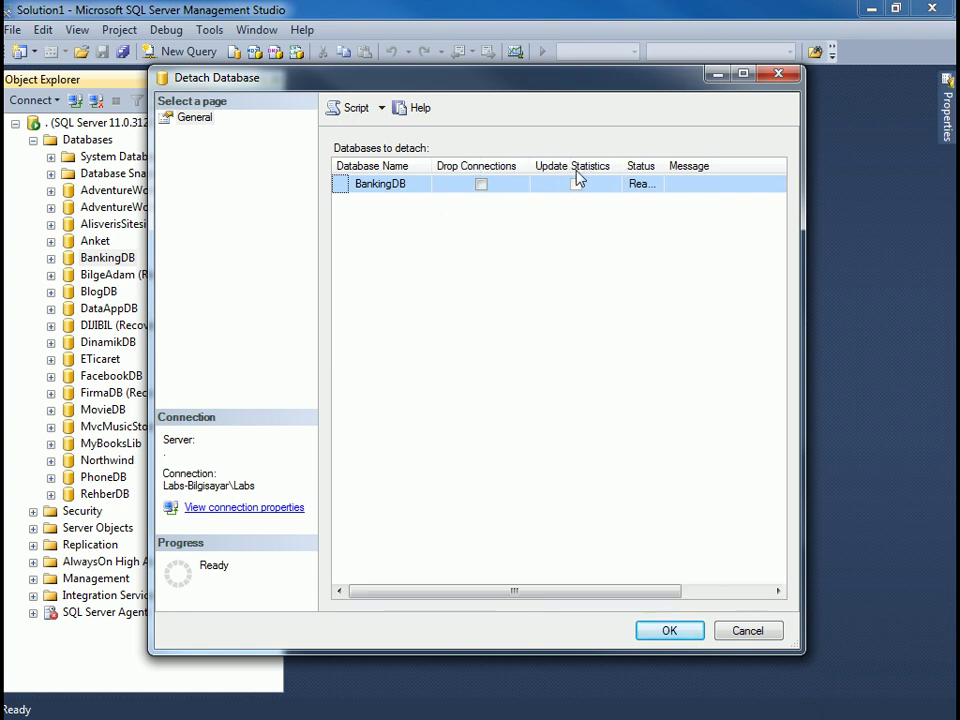
{"action": "double_click", "coordinate": [661, 166]}
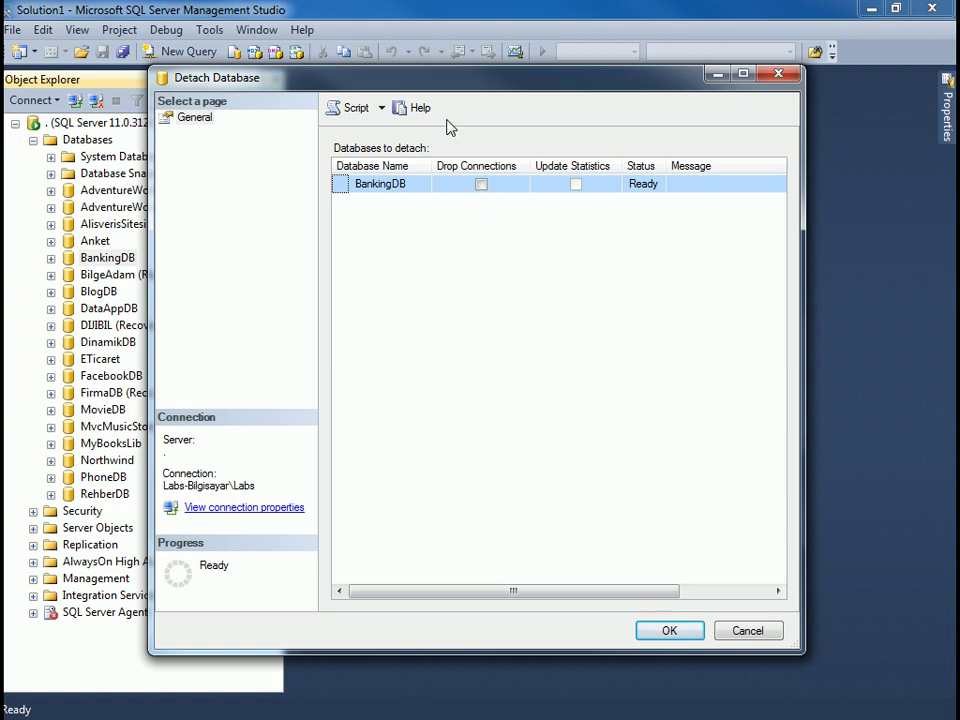
{"action": "left_click_drag", "start_coordinate": [435, 86], "coordinate": [523, 87]}
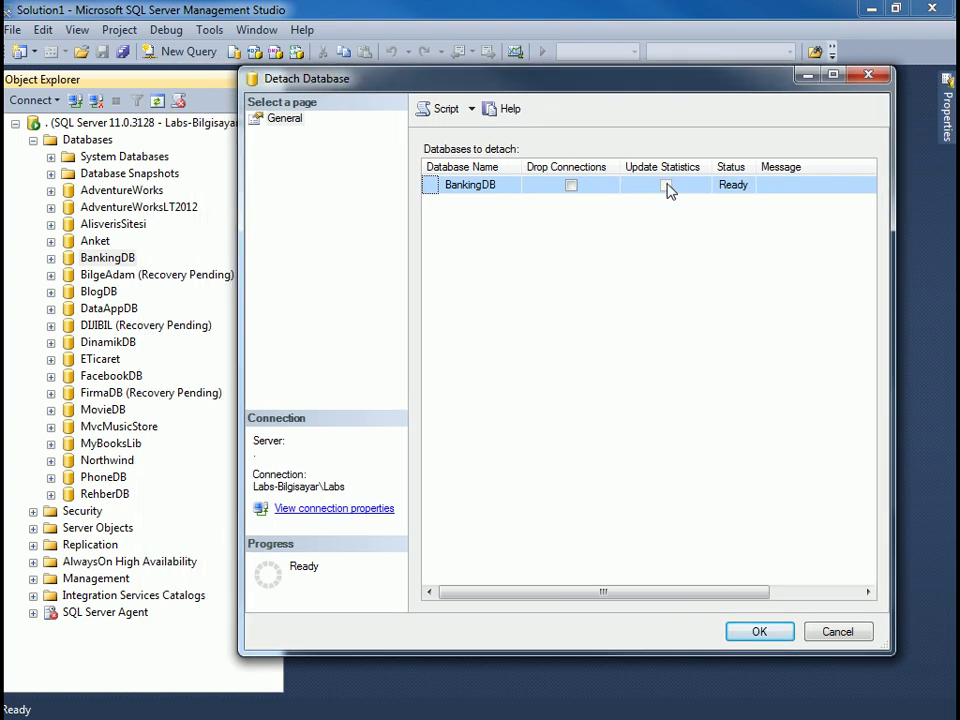
{"action": "left_click", "coordinate": [573, 187]}
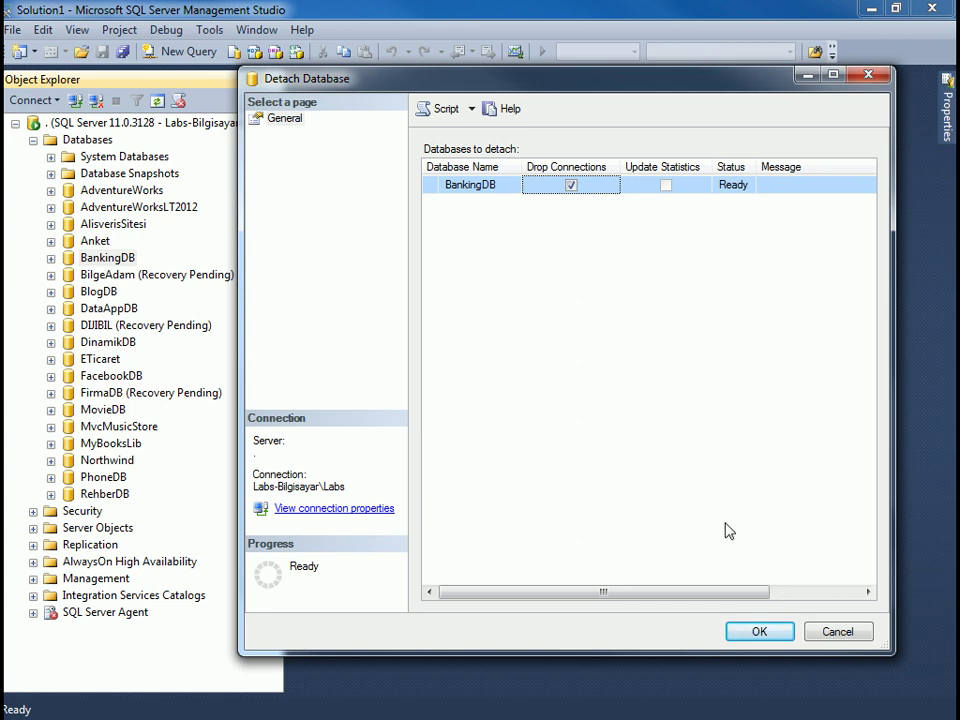
{"action": "left_click", "coordinate": [760, 632]}
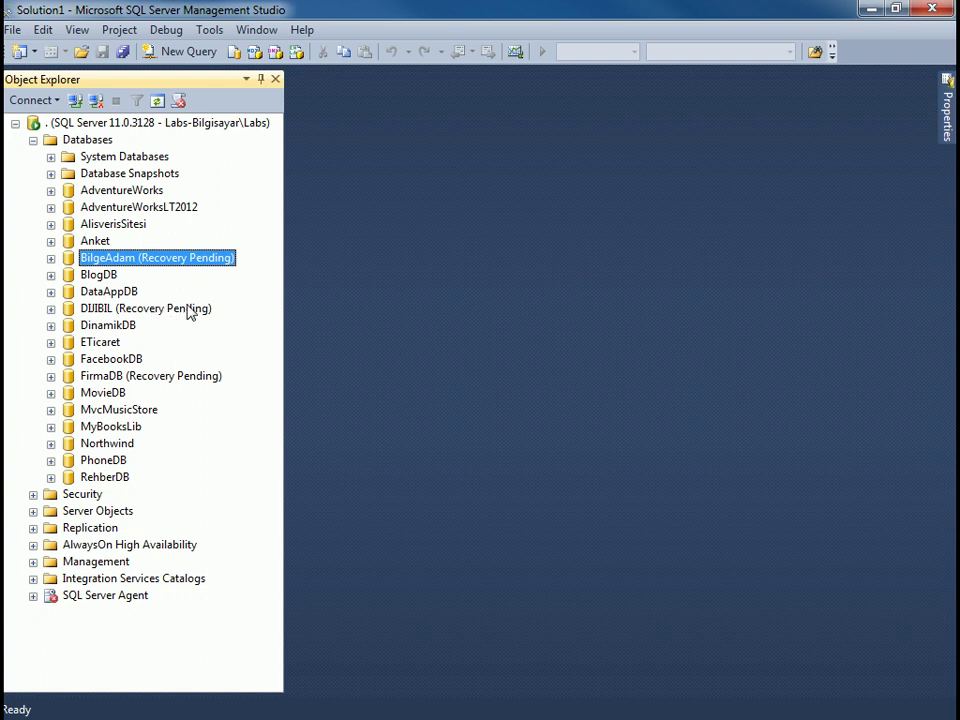
Try to expand the BilgeAdam (Recovery Pending) database to check its contents, and look at its available tasks.
{"action": "left_click", "coordinate": [51, 259]}
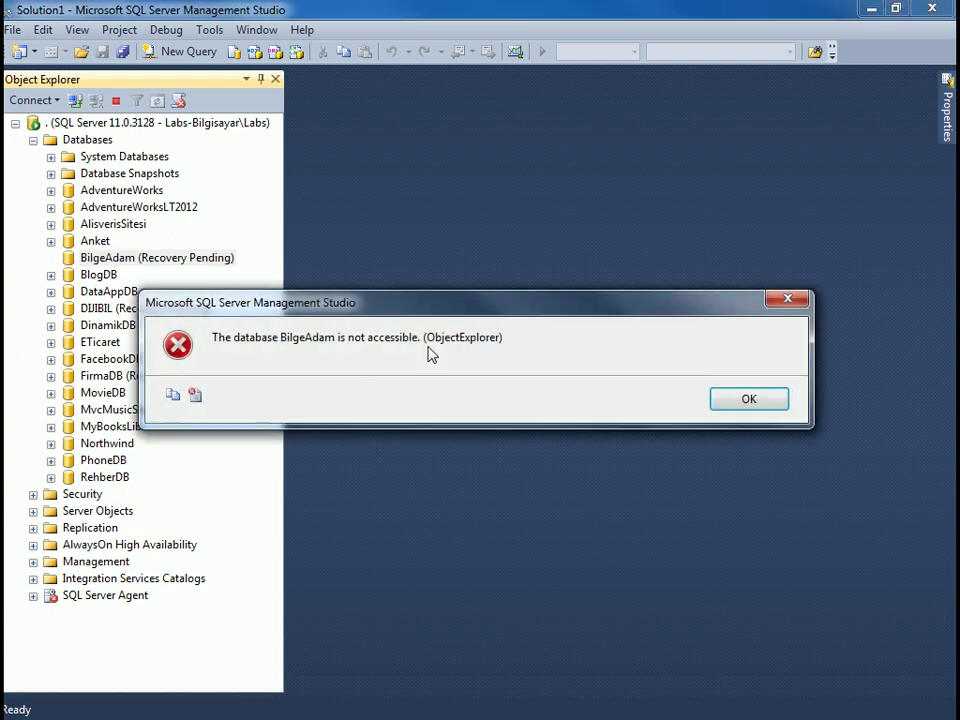
{"action": "left_click", "coordinate": [750, 404]}
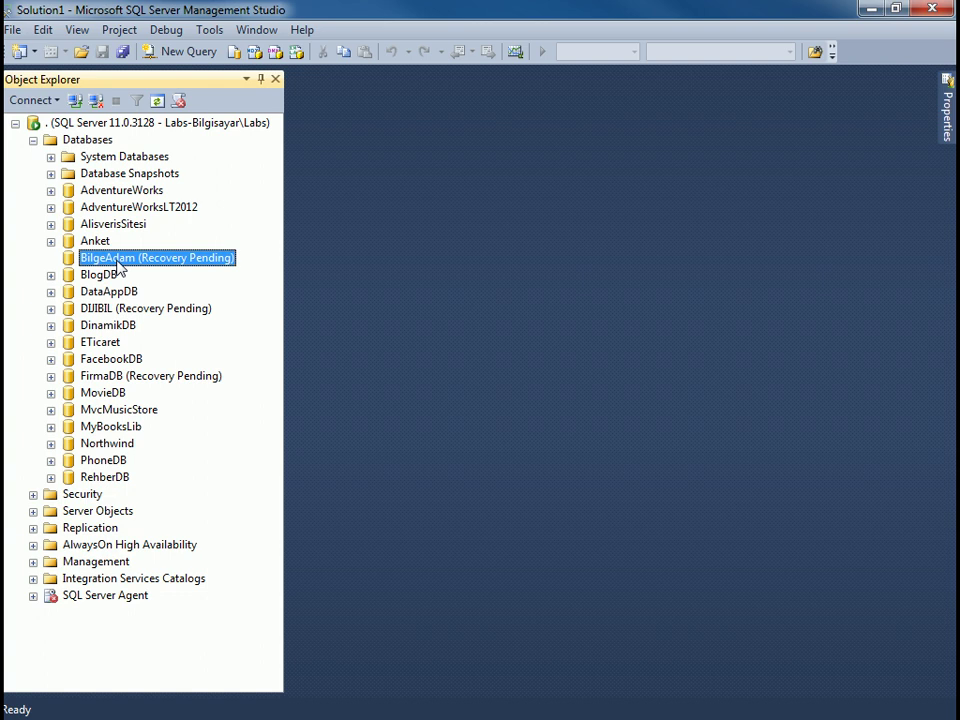
{"action": "right_click", "coordinate": [128, 260]}
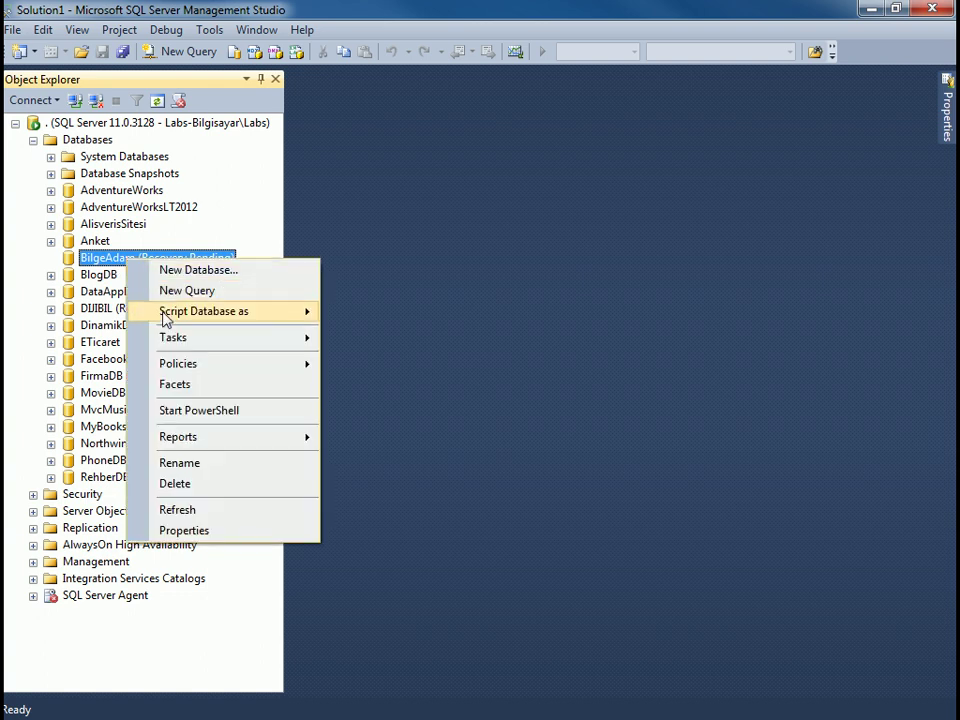
{"action": "mouse_move", "coordinate": [167, 337]}
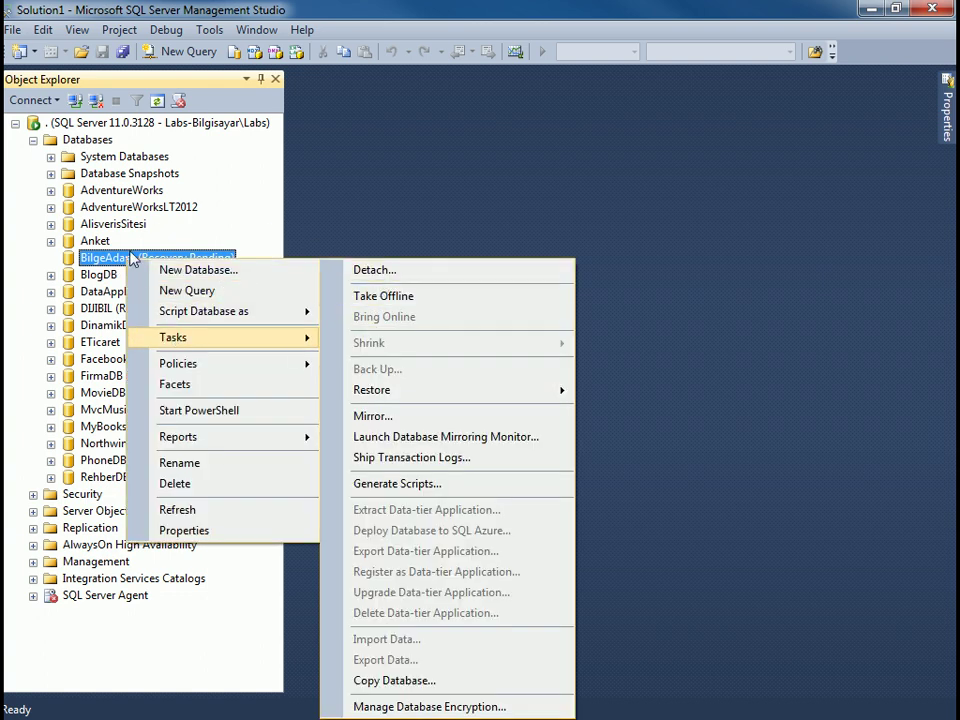
Refresh the Databases folder in Object Explorer.
{"action": "left_click", "coordinate": [86, 141]}
{"action": "right_click", "coordinate": [90, 141]}
{"action": "left_click", "coordinate": [182, 345]}
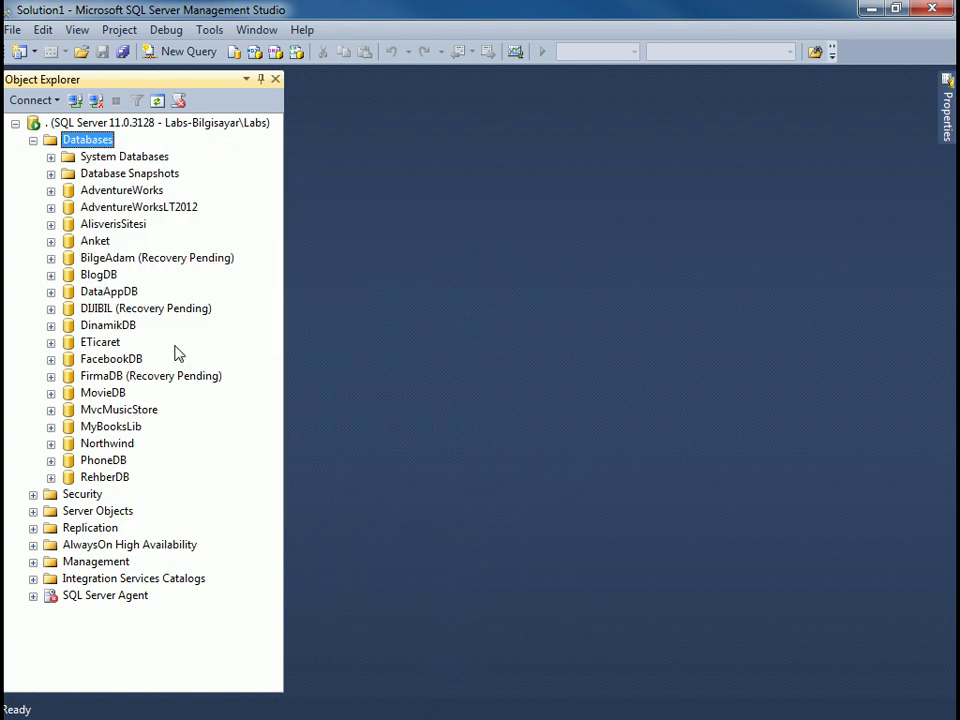
View the detach options for the BilgeAdam (Recovery Pending) database and cancel without detaching it.
{"action": "left_click", "coordinate": [122, 261]}
{"action": "right_click", "coordinate": [122, 260]}
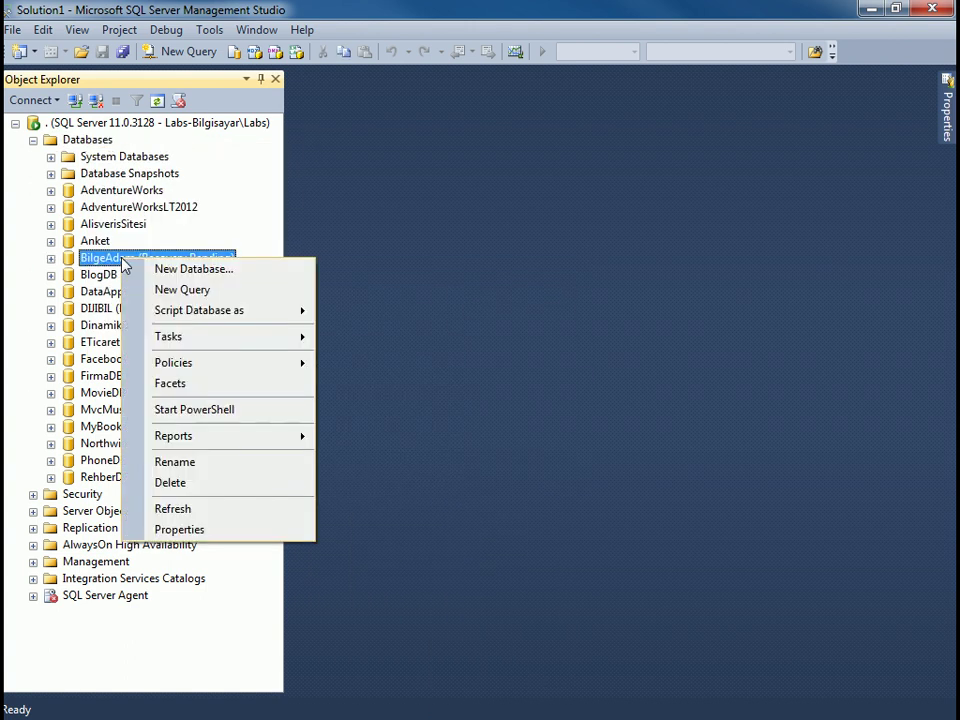
{"action": "mouse_move", "coordinate": [184, 339]}
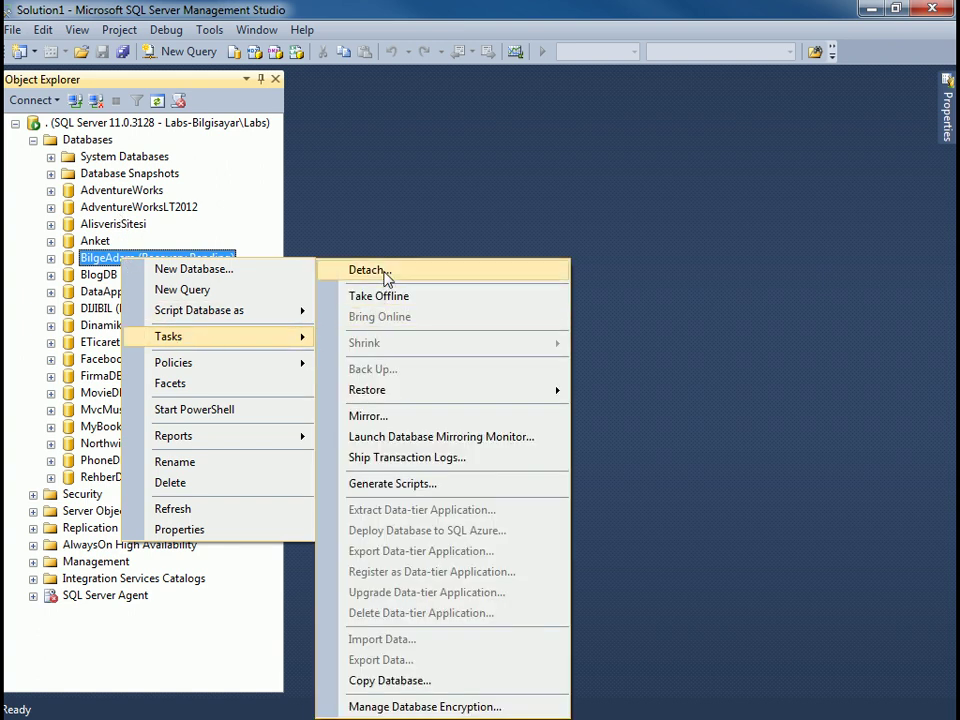
{"action": "left_click", "coordinate": [368, 270]}
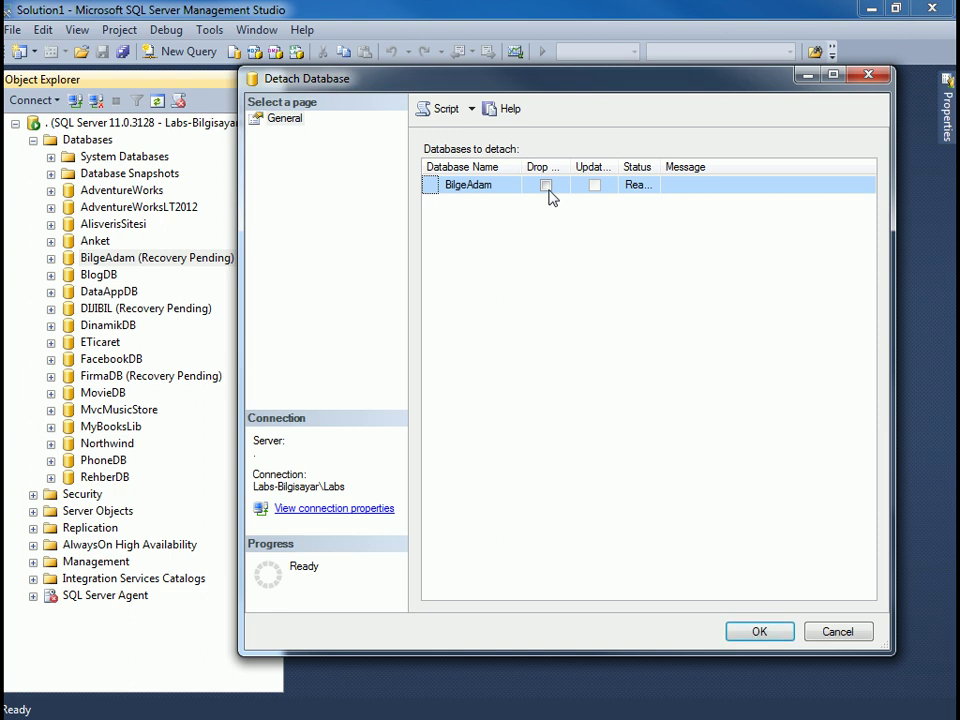
{"action": "key", "text": "Escape"}
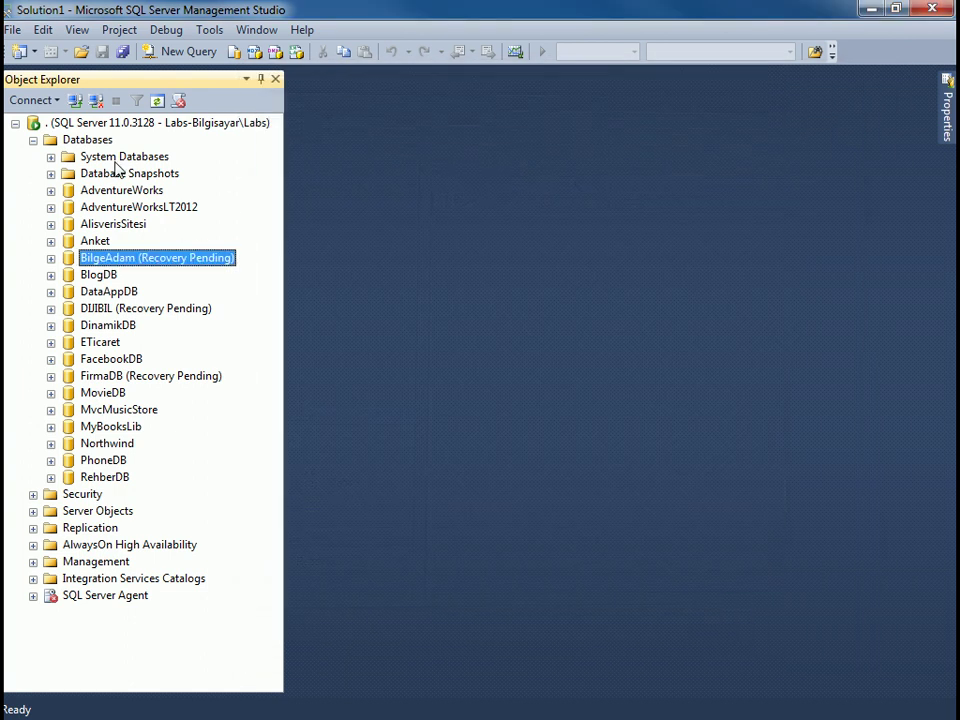
{"action": "right_click", "coordinate": [98, 140]}
{"action": "left_click", "coordinate": [128, 175]}
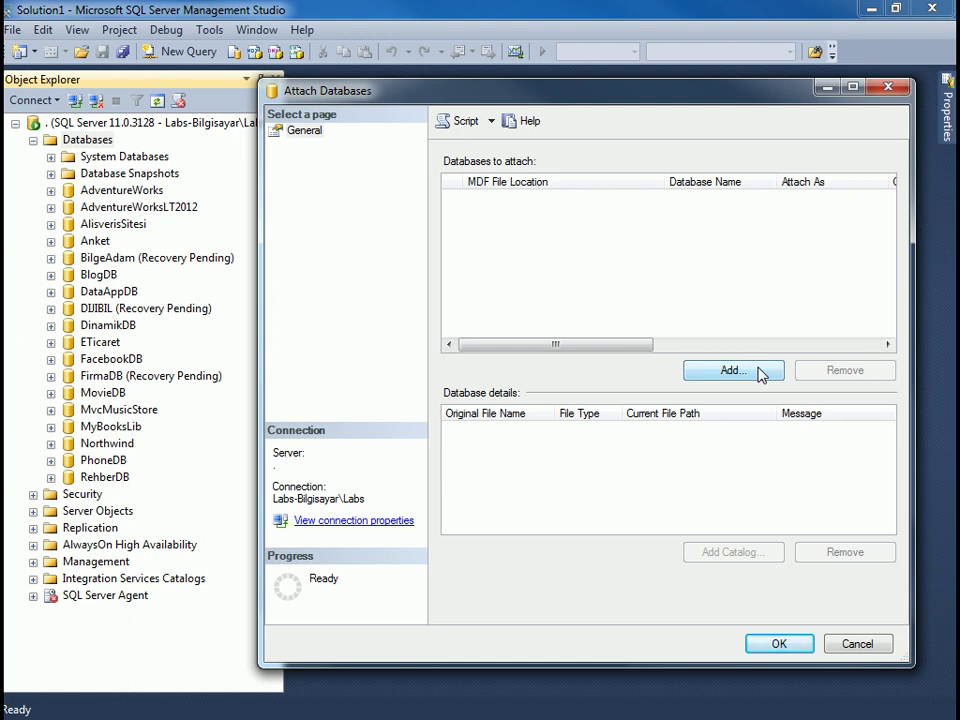
{"action": "left_click", "coordinate": [762, 374]}
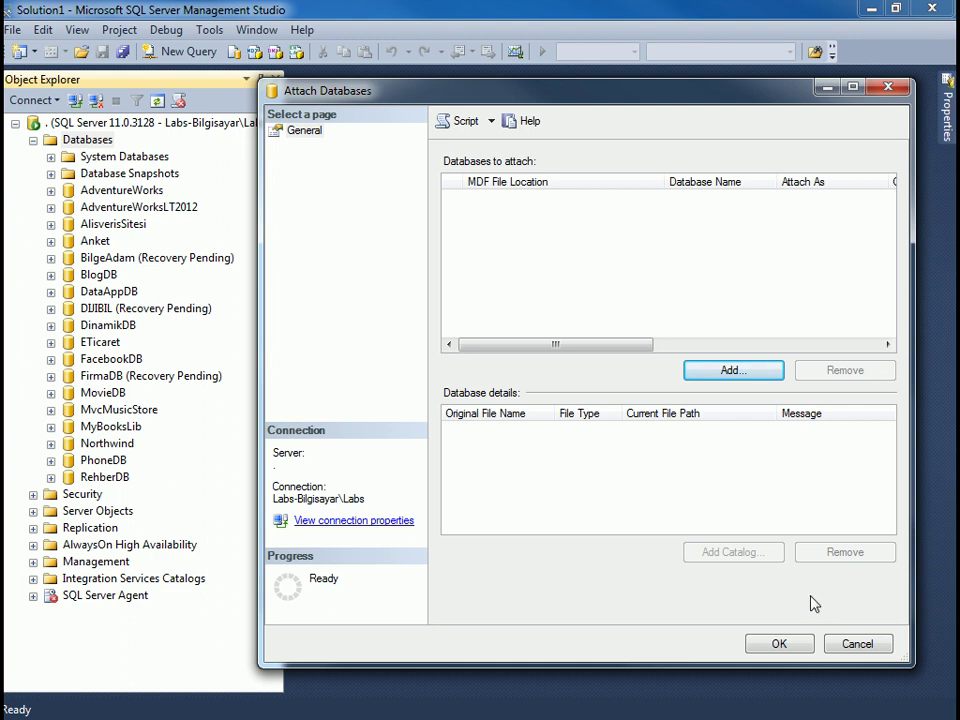
{"action": "left_click", "coordinate": [855, 645]}
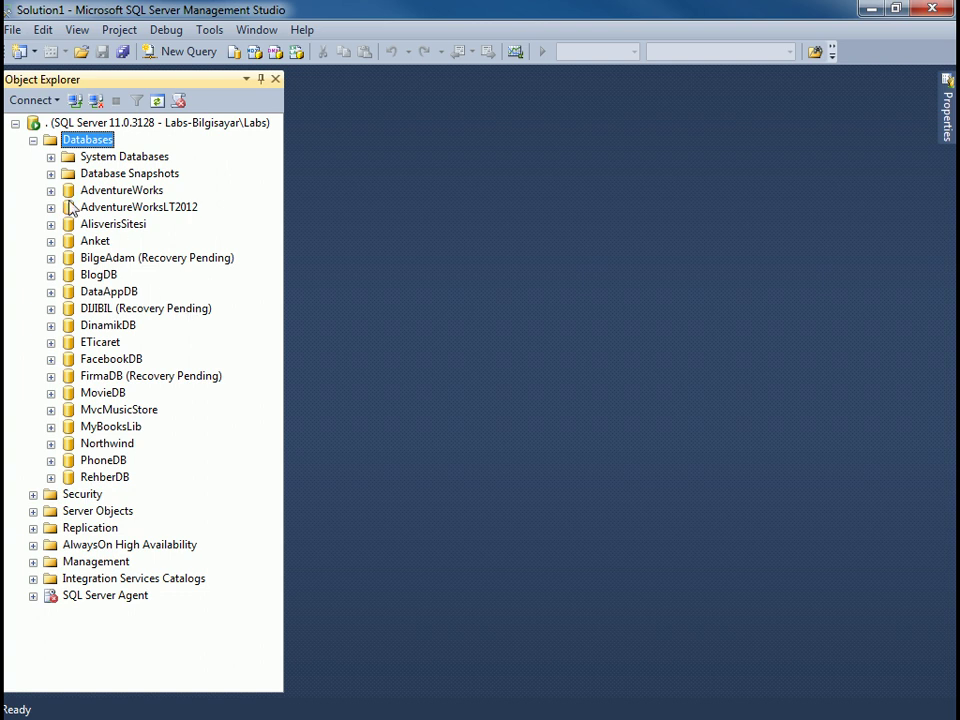
Start attaching a database to the server and browse from the E: drive to the C: drive's folders for its data file.
{"action": "right_click", "coordinate": [90, 139]}
{"action": "left_click", "coordinate": [141, 172]}
{"action": "left_click", "coordinate": [731, 372]}
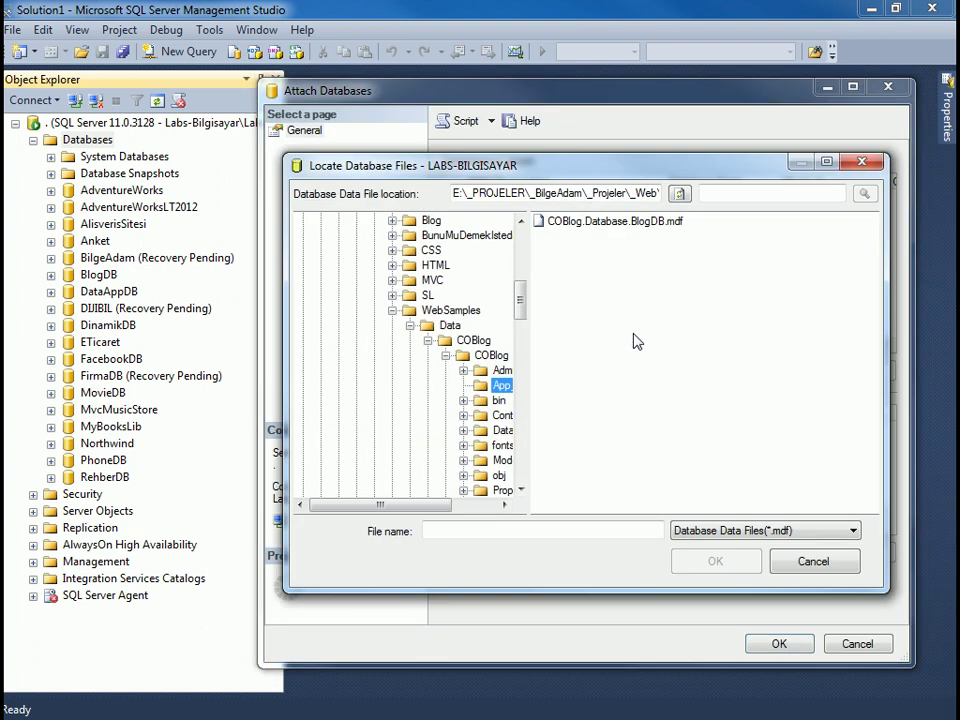
{"action": "left_click_drag", "start_coordinate": [525, 306], "coordinate": [525, 261]}
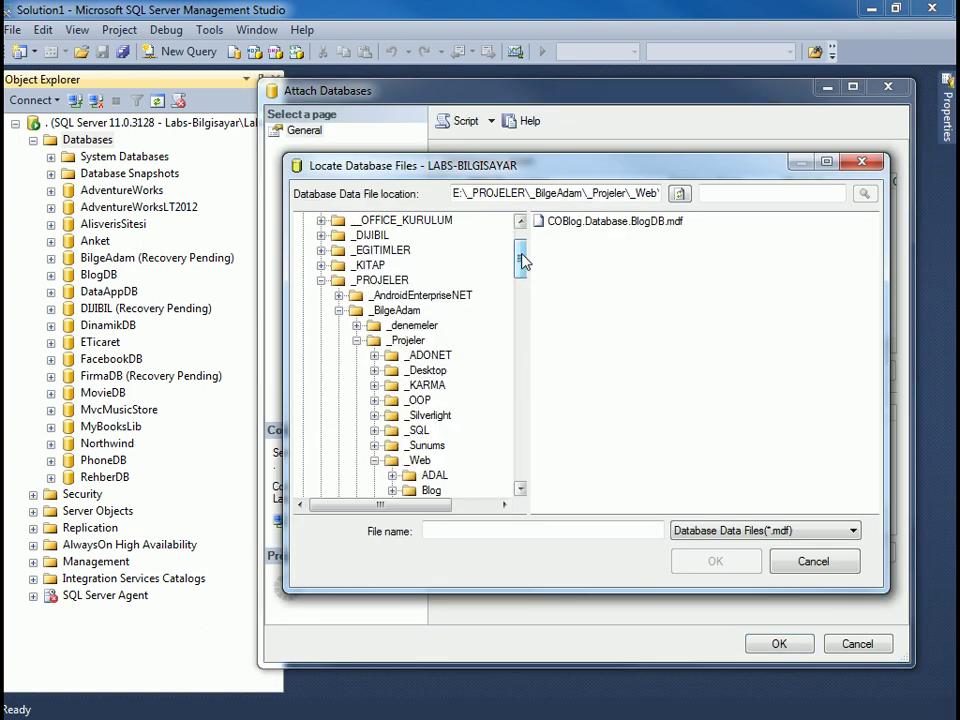
{"action": "left_click", "coordinate": [321, 281]}
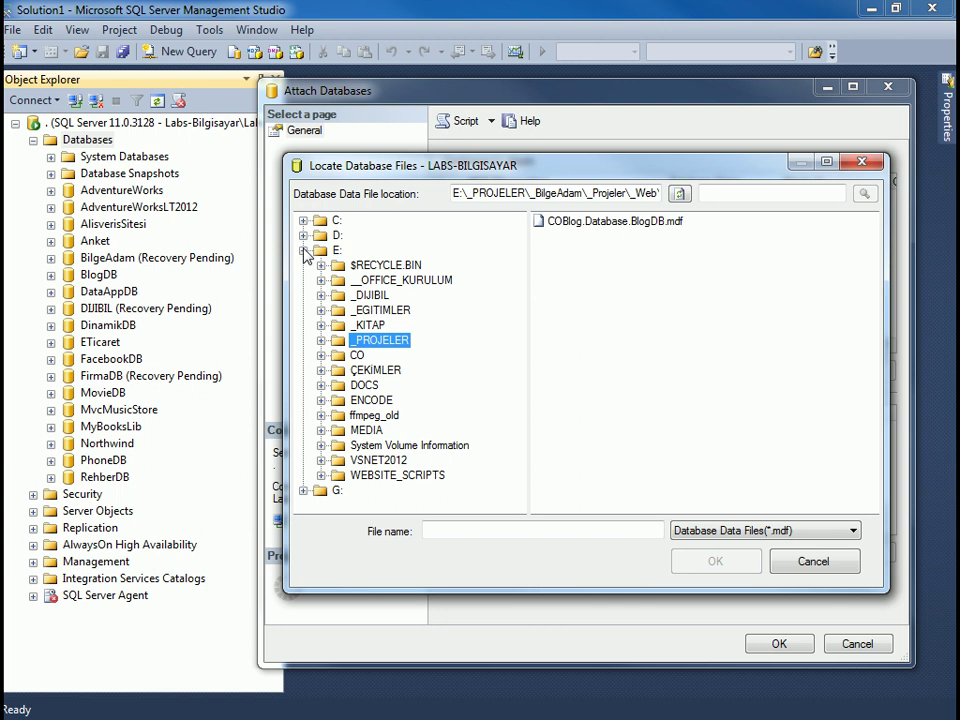
{"action": "left_click", "coordinate": [303, 250]}
{"action": "left_click", "coordinate": [303, 220]}
{"action": "scroll", "coordinate": [382, 366], "scroll_direction": "down", "scroll_amount": 2}
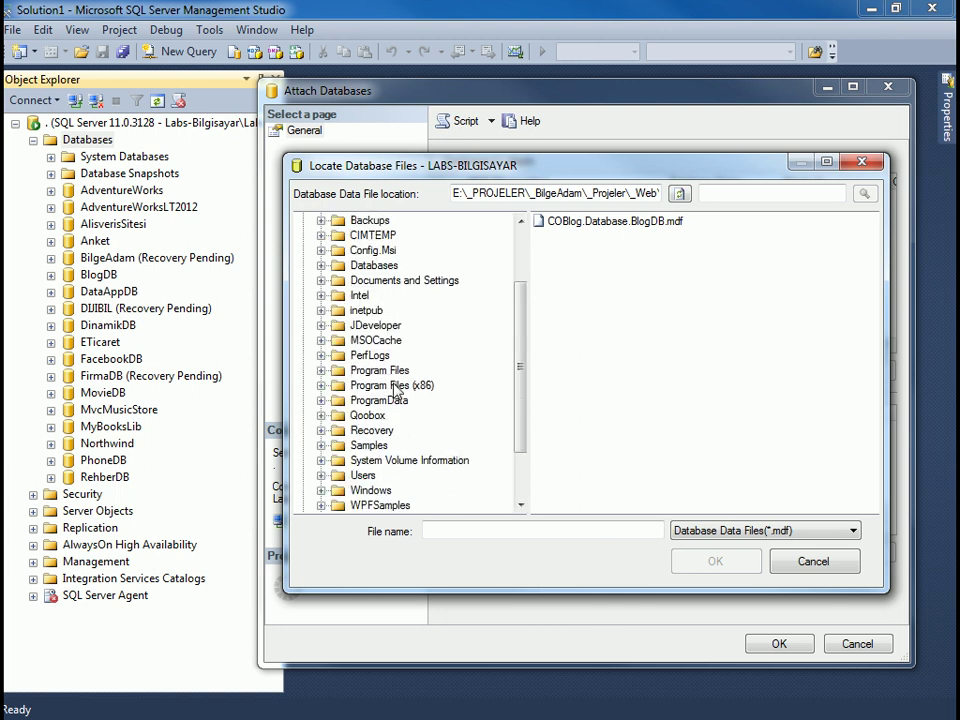
Browse to the DATA folder under Program Files\Microsoft SQL Server\MSSQL11.MSSQLSERVER\MSSQL.
{"action": "left_click", "coordinate": [372, 370]}
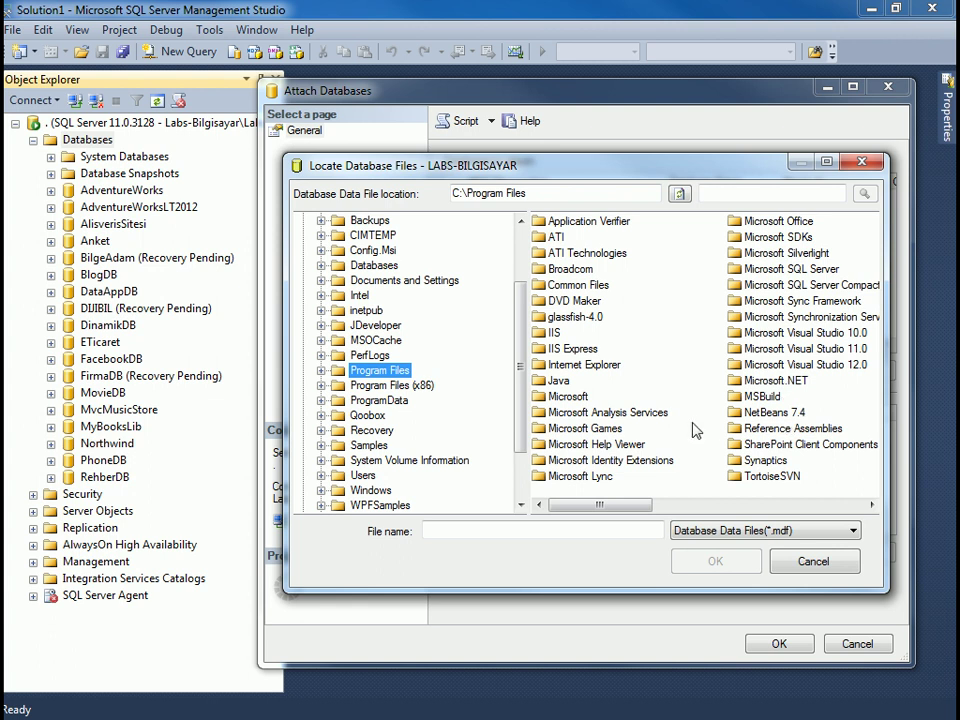
{"action": "double_click", "coordinate": [790, 270]}
{"action": "double_click", "coordinate": [590, 300]}
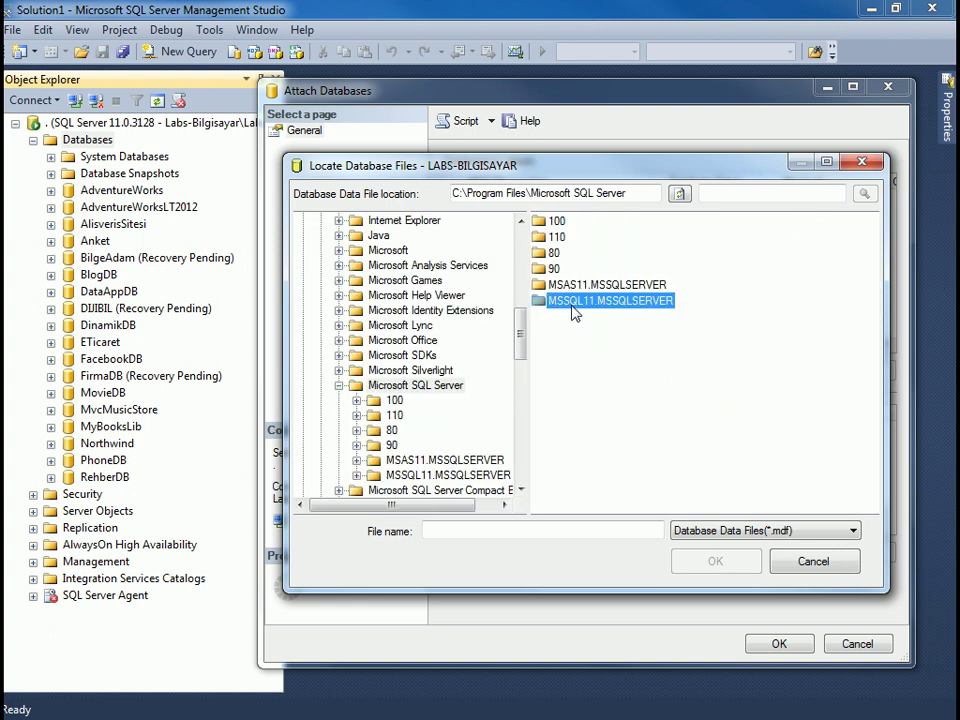
{"action": "left_click", "coordinate": [565, 224]}
{"action": "double_click", "coordinate": [565, 224]}
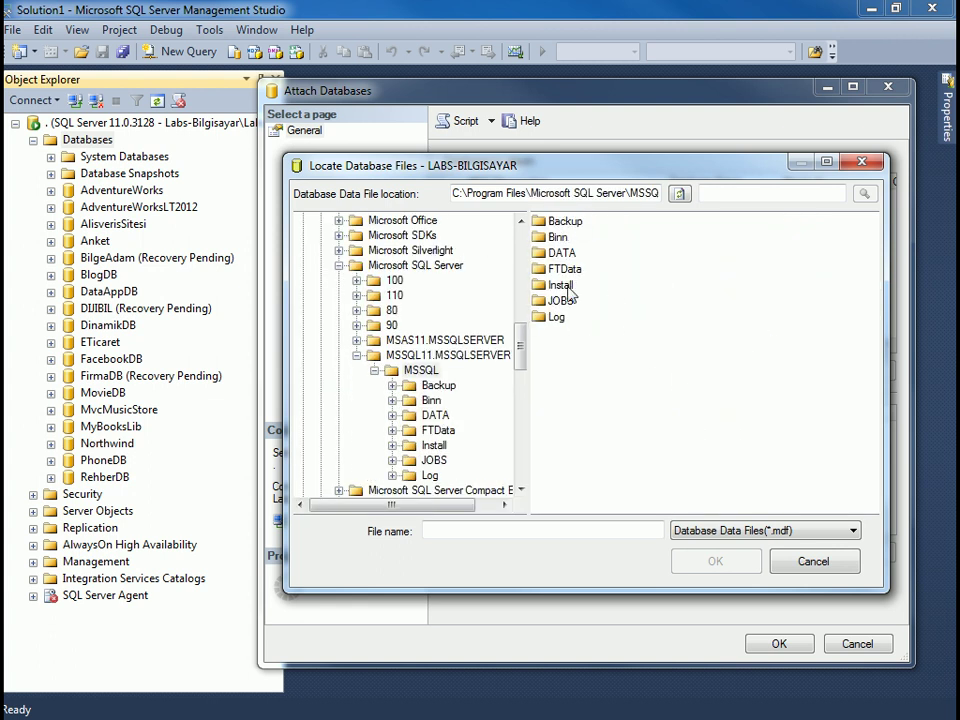
{"action": "double_click", "coordinate": [563, 252]}
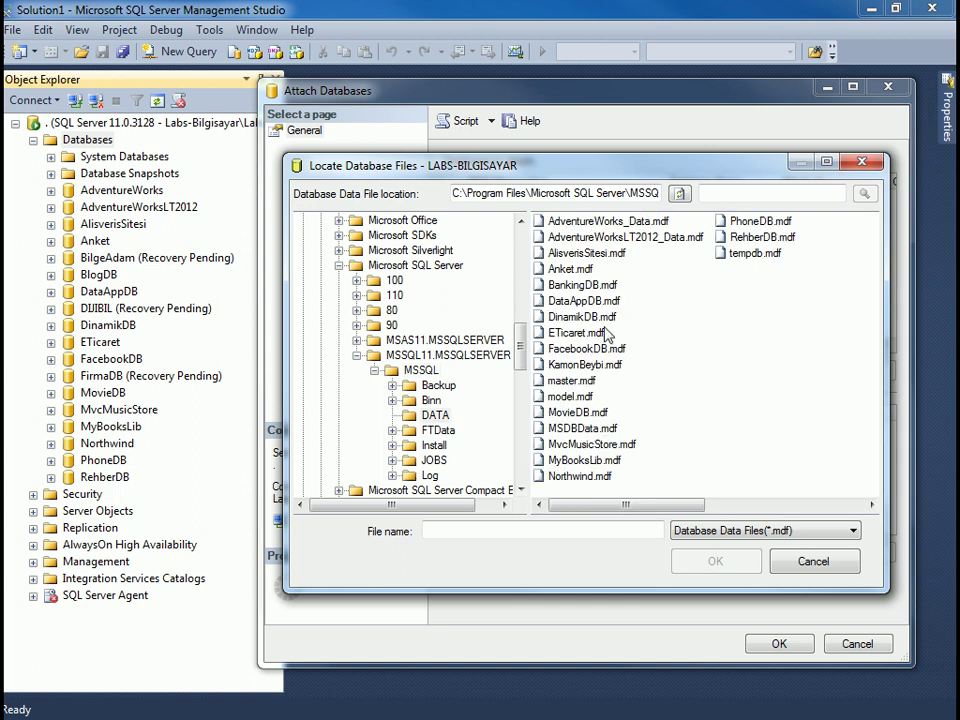
Choose BankingDB.mdf and attach it to the server as BankingDB.
{"action": "left_click", "coordinate": [550, 284]}
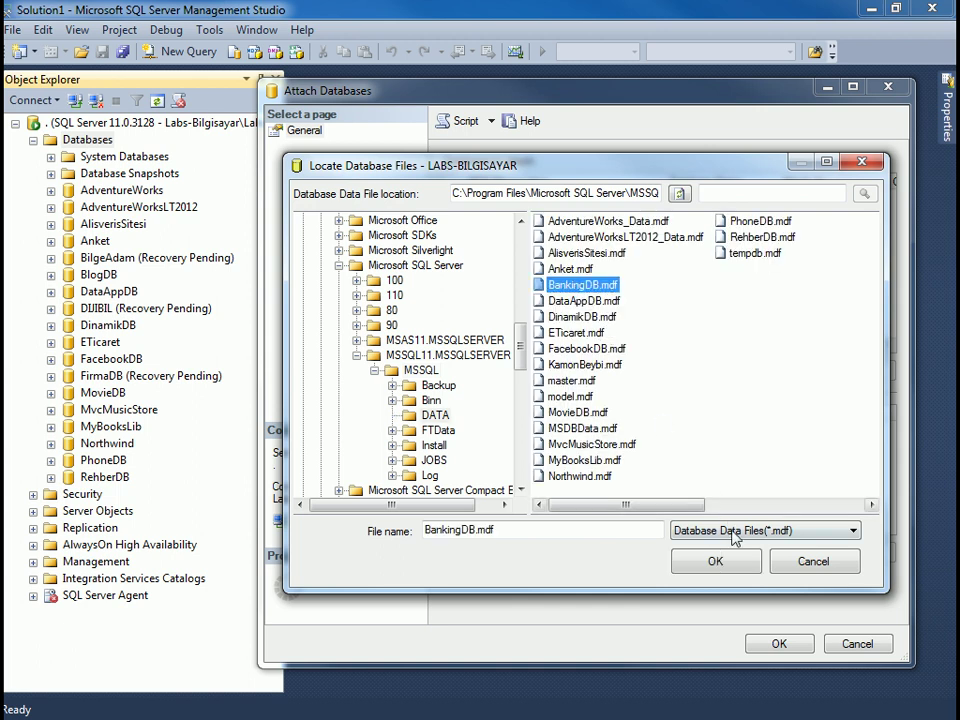
{"action": "left_click", "coordinate": [729, 564]}
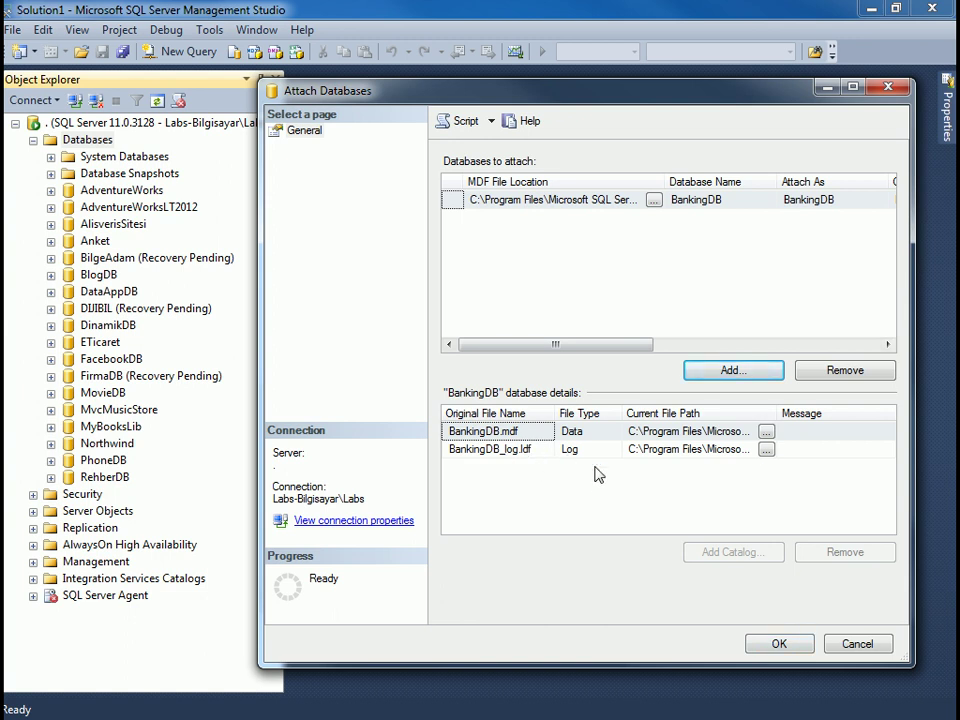
{"action": "left_click", "coordinate": [784, 646]}
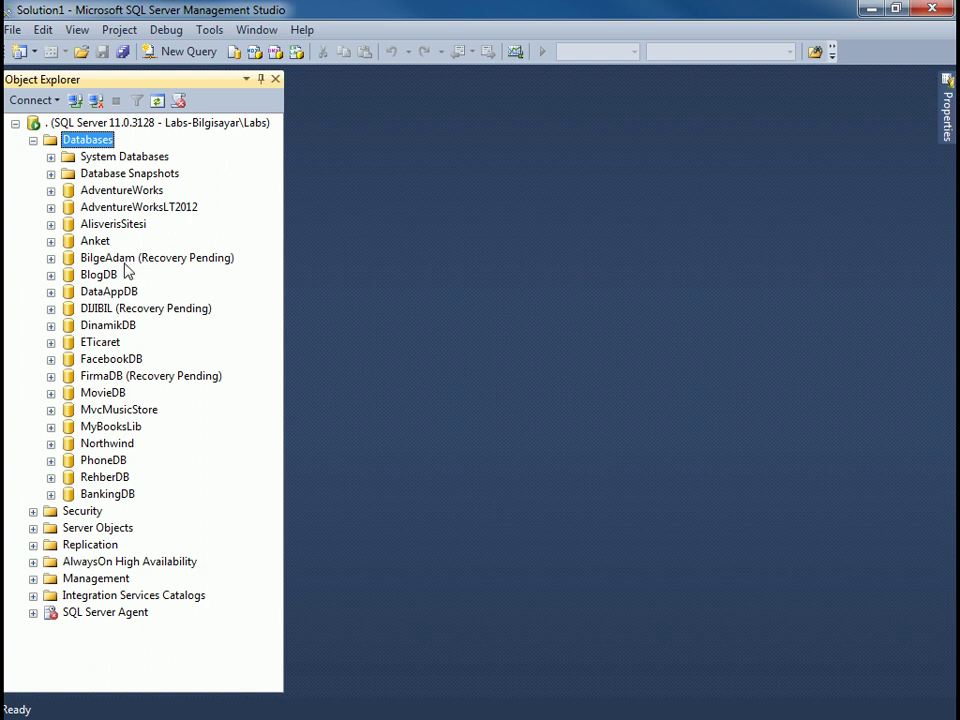
Refresh the Databases folder so the attached BankingDB is listed in alphabetical order.
{"action": "left_click", "coordinate": [100, 494]}
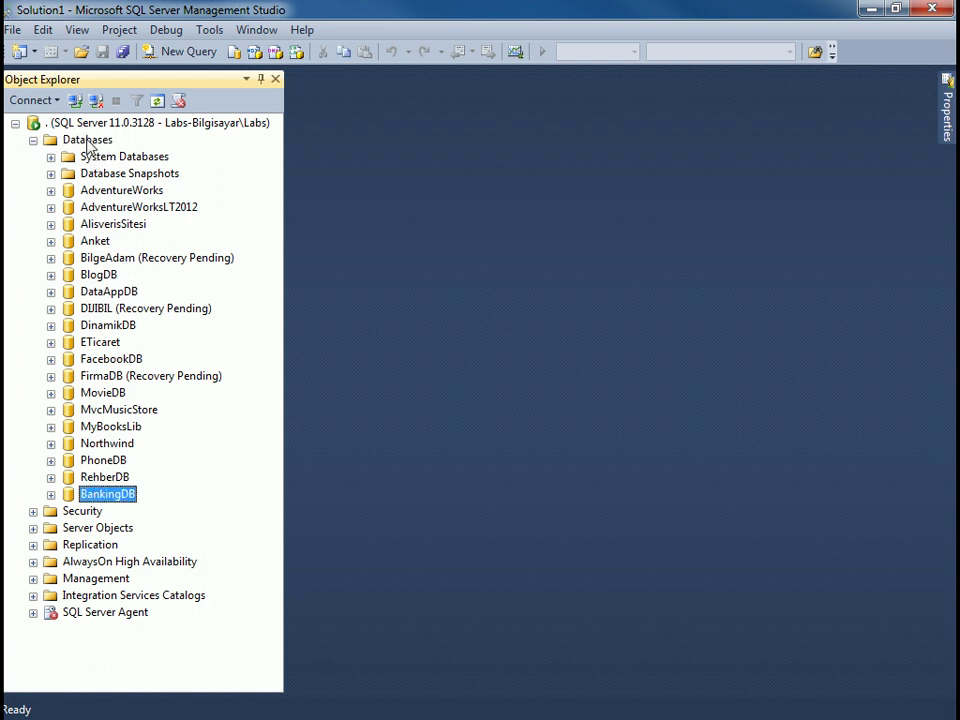
{"action": "right_click", "coordinate": [105, 140]}
{"action": "left_click", "coordinate": [165, 344]}
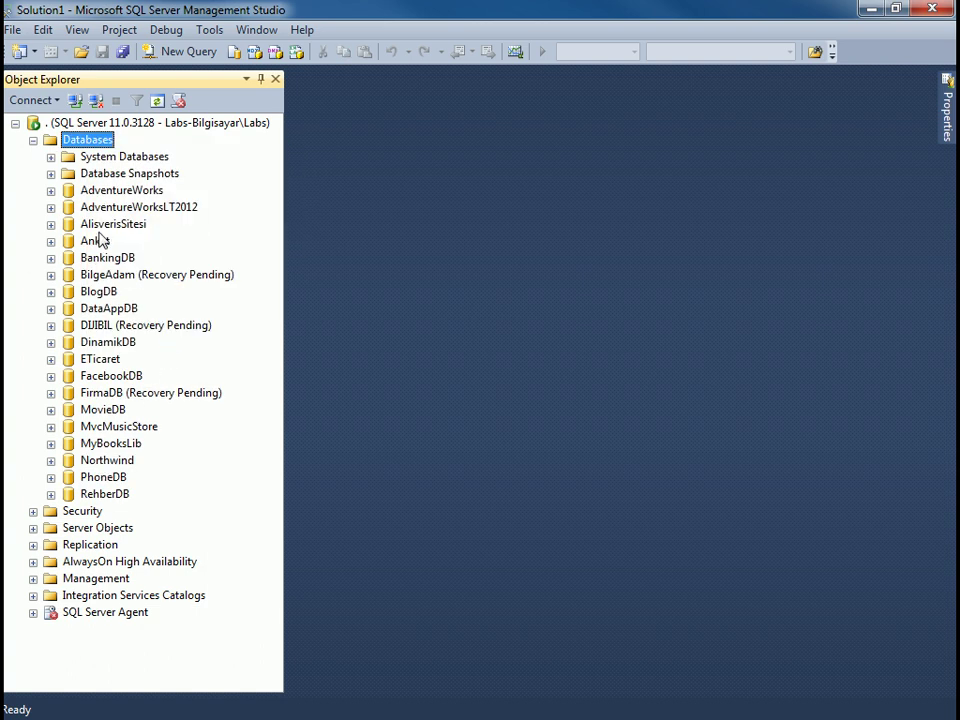
Expand BankingDB and its Tables folder to check the contents, and collapse the database again.
{"action": "left_click", "coordinate": [120, 258]}
{"action": "left_click", "coordinate": [51, 258]}
{"action": "left_click", "coordinate": [68, 291]}
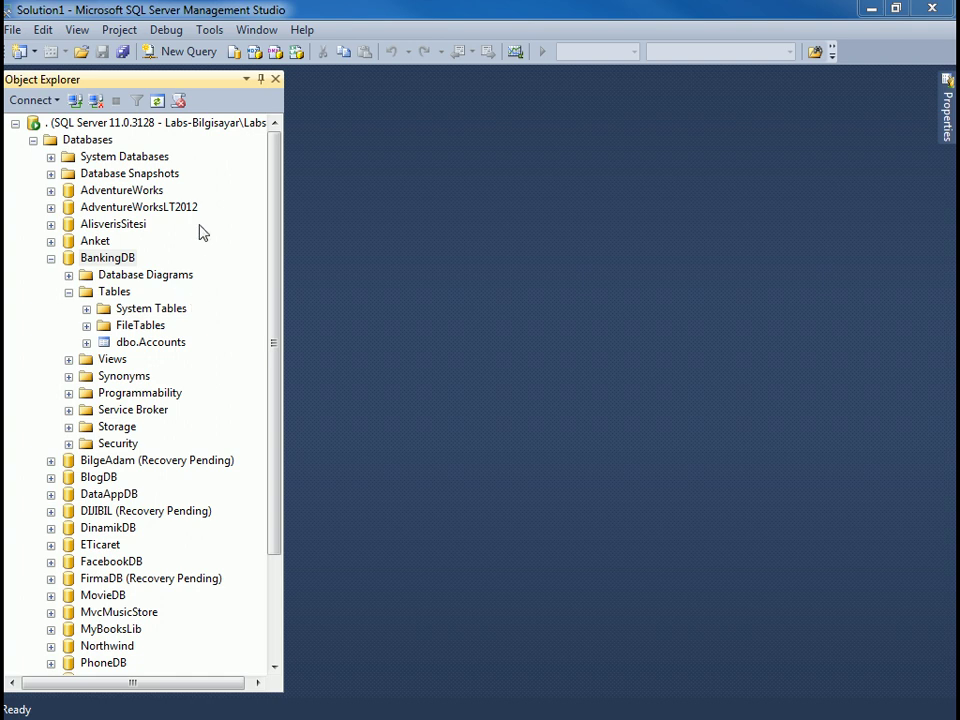
{"action": "left_click", "coordinate": [51, 258]}
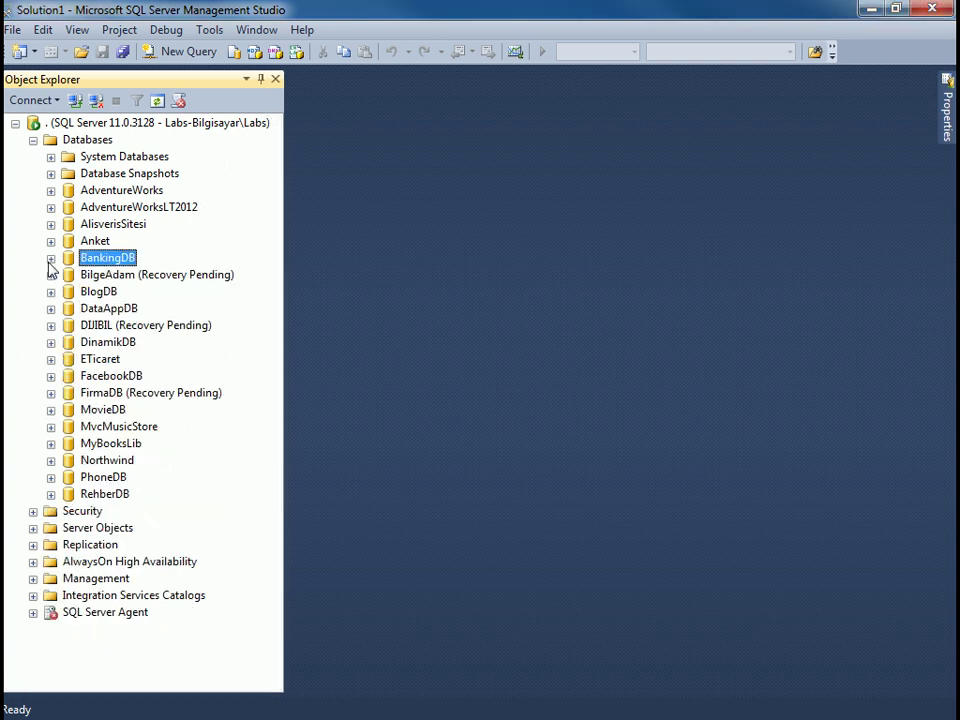
Look at the available tasks for the BankingDB database, including Shrink.
{"action": "right_click", "coordinate": [104, 264]}
{"action": "mouse_move", "coordinate": [206, 343]}
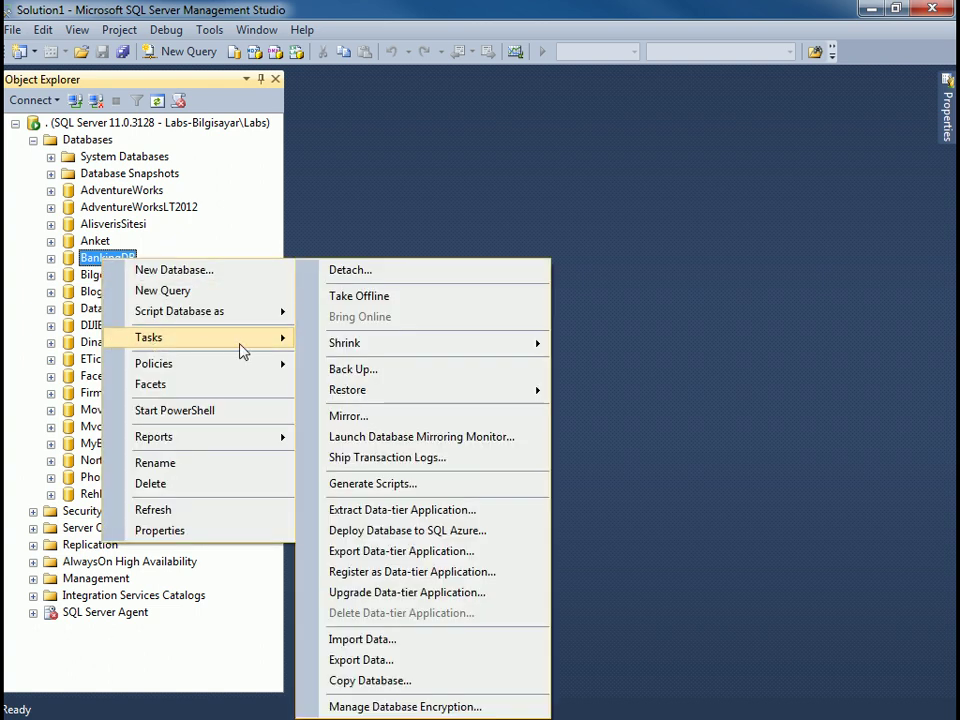
{"action": "mouse_move", "coordinate": [385, 358]}
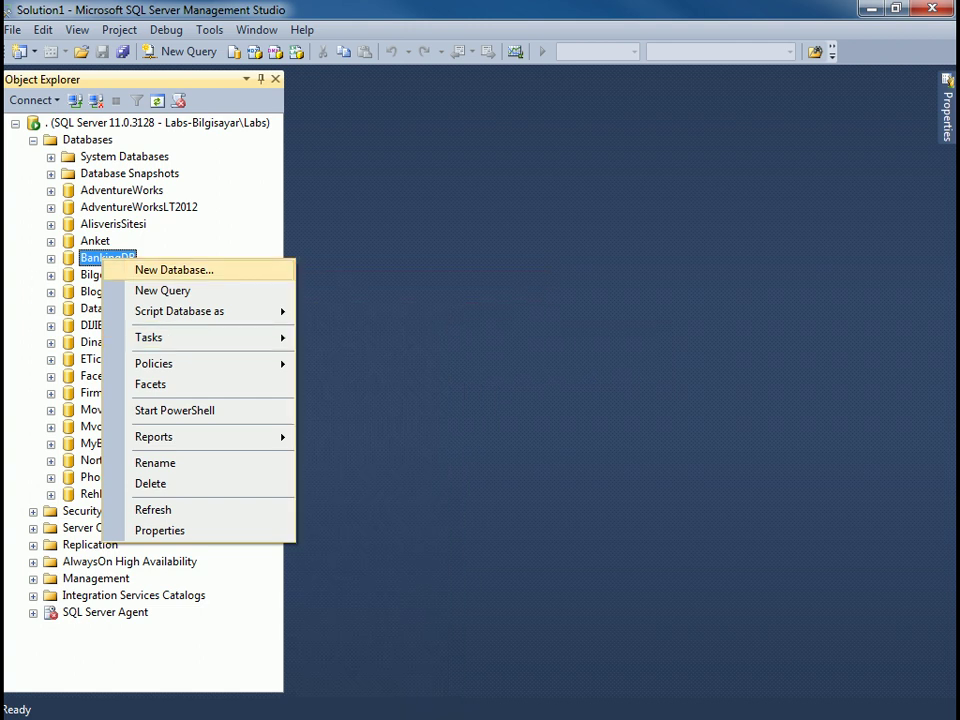
{"action": "left_click", "coordinate": [174, 270]}
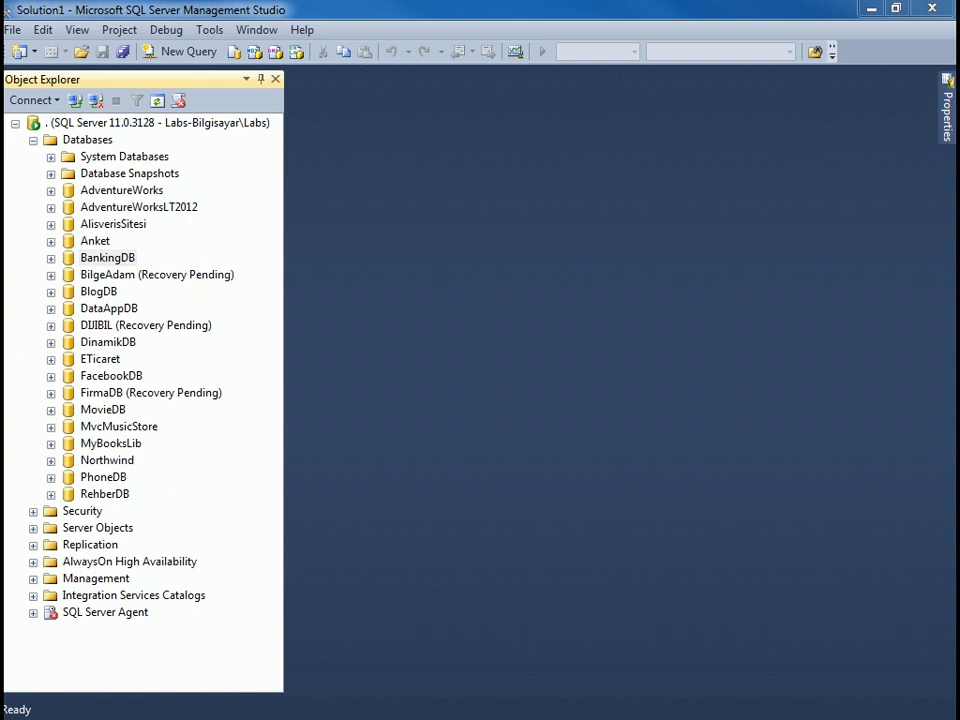
Expand the BankingDB database to view its folders and tables.
{"action": "left_click", "coordinate": [52, 259]}
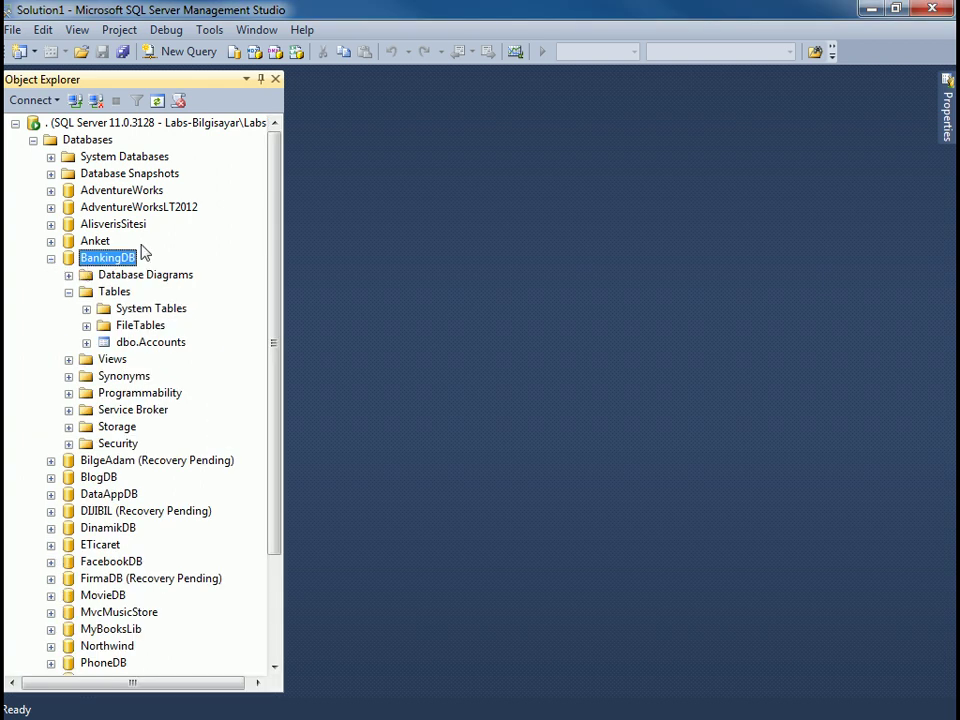
{"action": "right_click", "coordinate": [101, 264]}
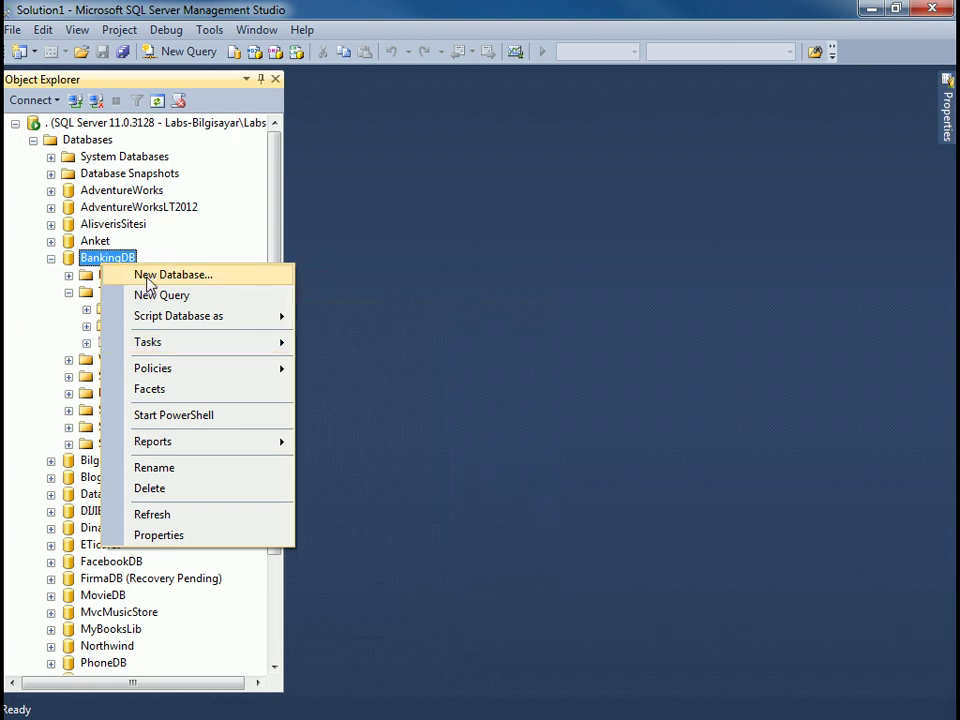
{"action": "left_click", "coordinate": [312, 250]}
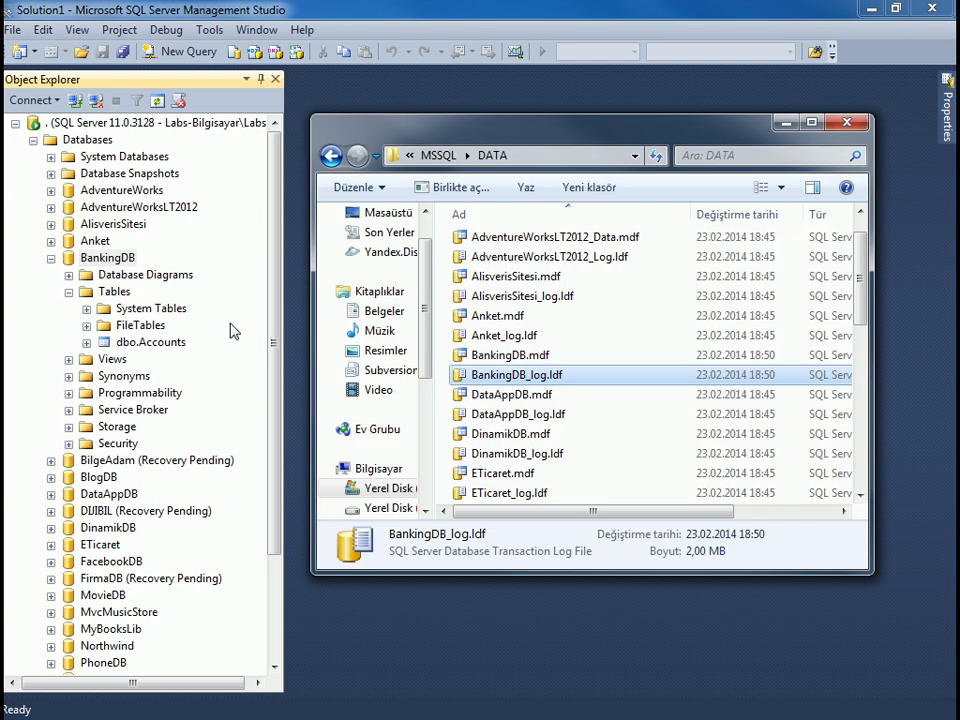
Switch to Windows Explorer, view the file details of AdventureWorks_Data.mdf in the DATA folder, and minimize the window.
{"action": "left_click", "coordinate": [470, 257]}
{"action": "left_click", "coordinate": [530, 242]}
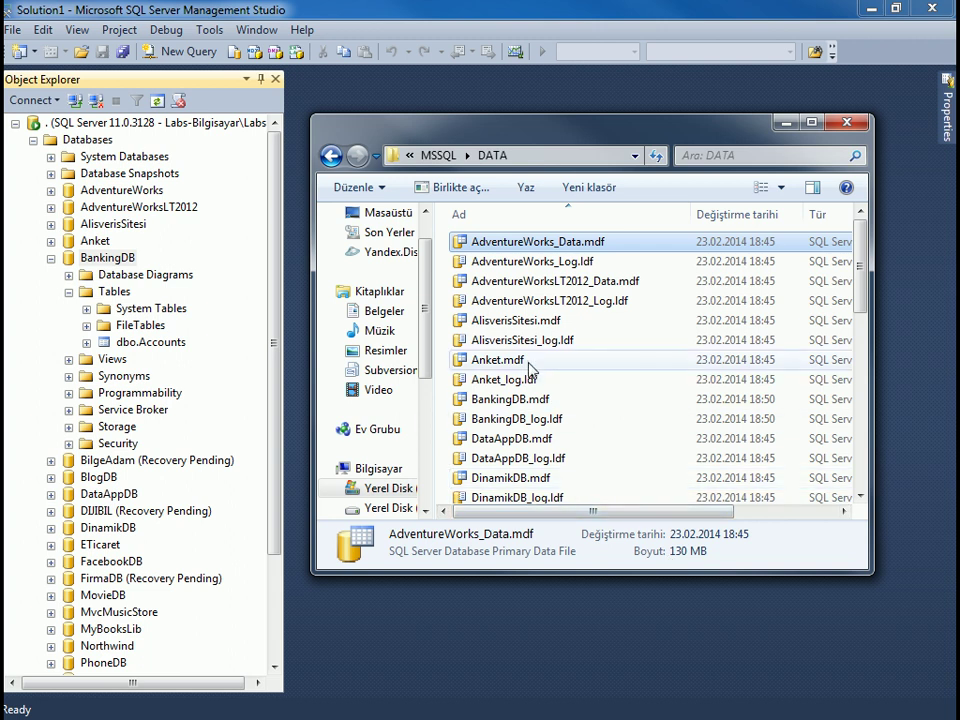
{"action": "left_click", "coordinate": [787, 122]}
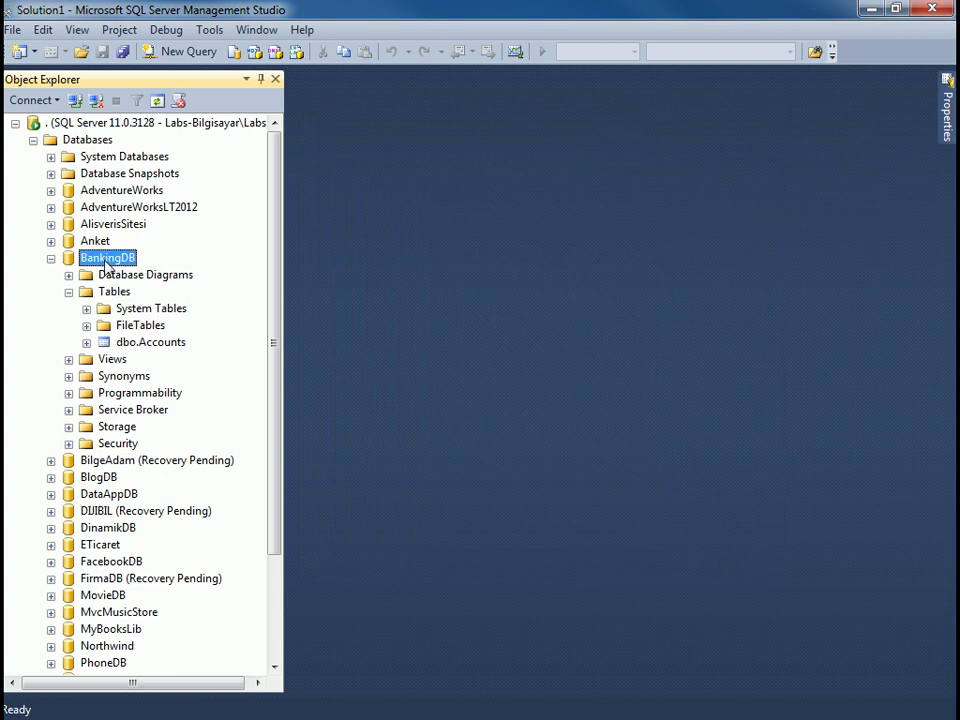
Collapse the BankingDB tree and open the settings for shrinking that database's individual files.
{"action": "left_click", "coordinate": [68, 291]}
{"action": "left_click", "coordinate": [50, 258]}
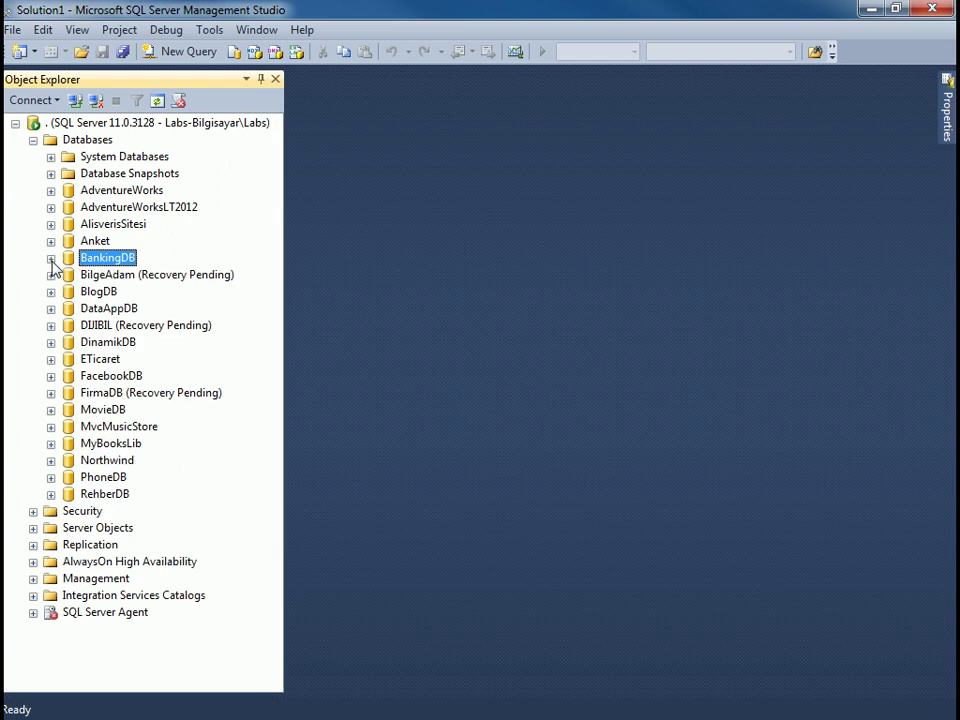
{"action": "right_click", "coordinate": [104, 266]}
{"action": "mouse_move", "coordinate": [249, 348]}
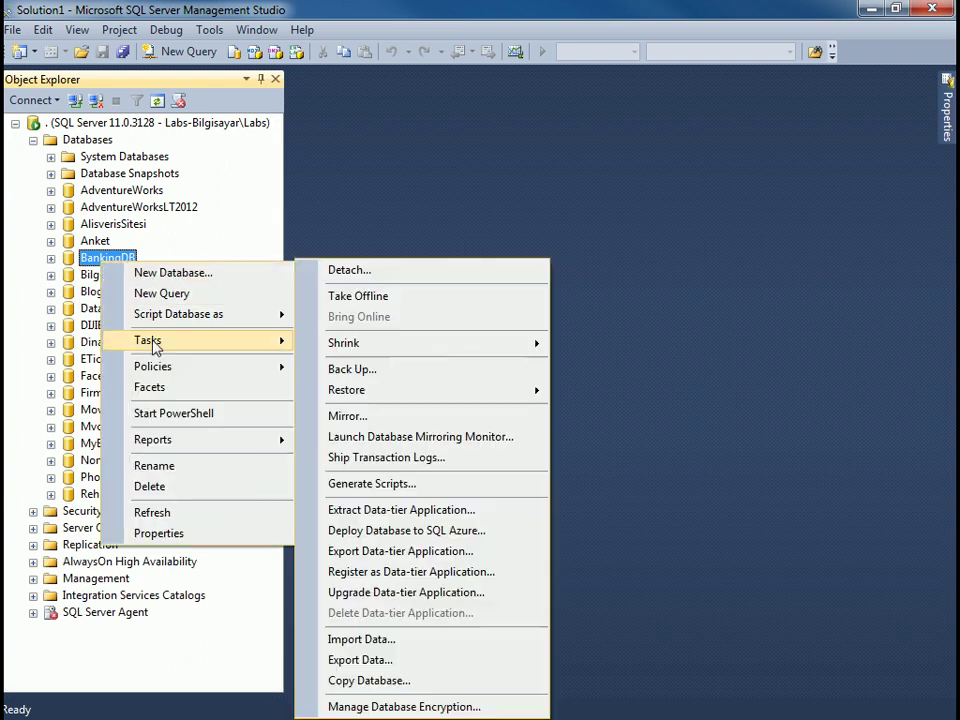
{"action": "mouse_move", "coordinate": [424, 354]}
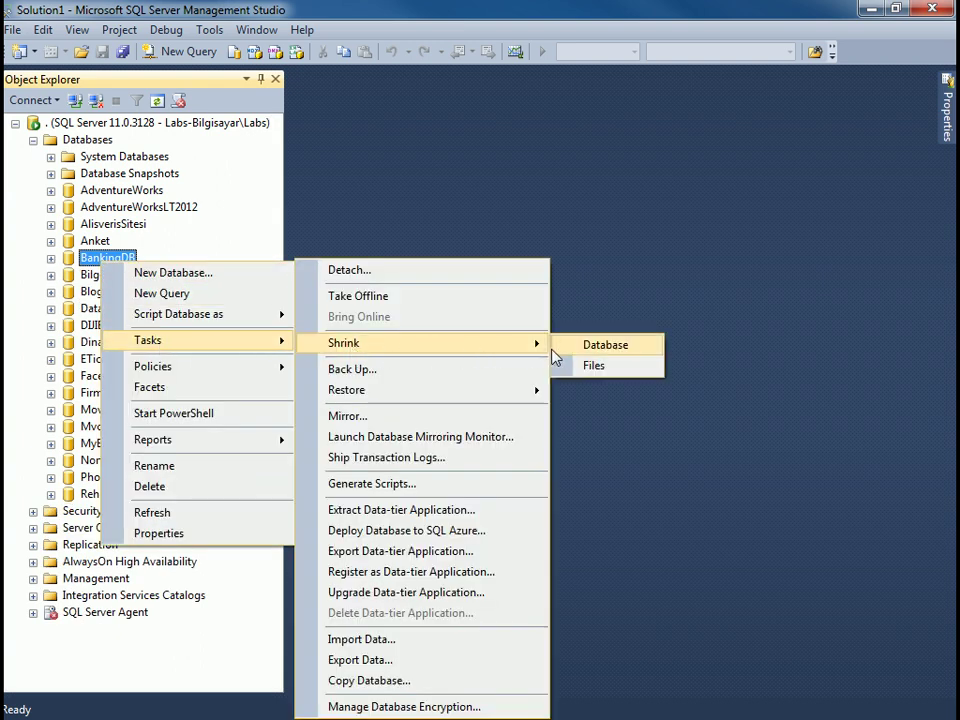
{"action": "left_click", "coordinate": [615, 375]}
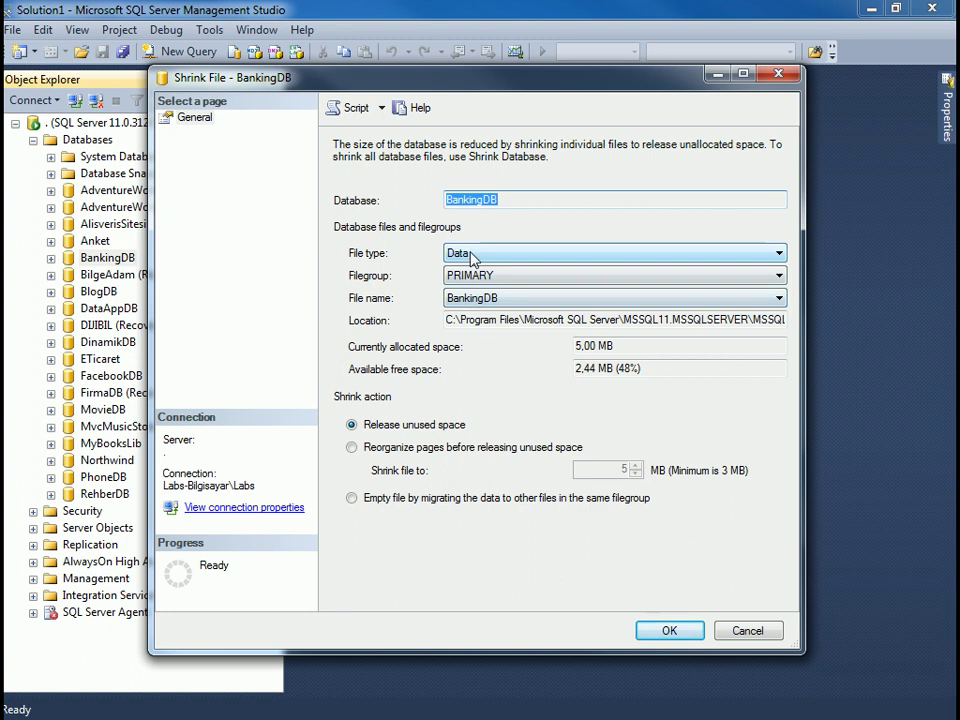
Choose Data as the file type and PRIMARY as the filegroup for the BankingDB file shrink.
{"action": "left_click", "coordinate": [472, 257]}
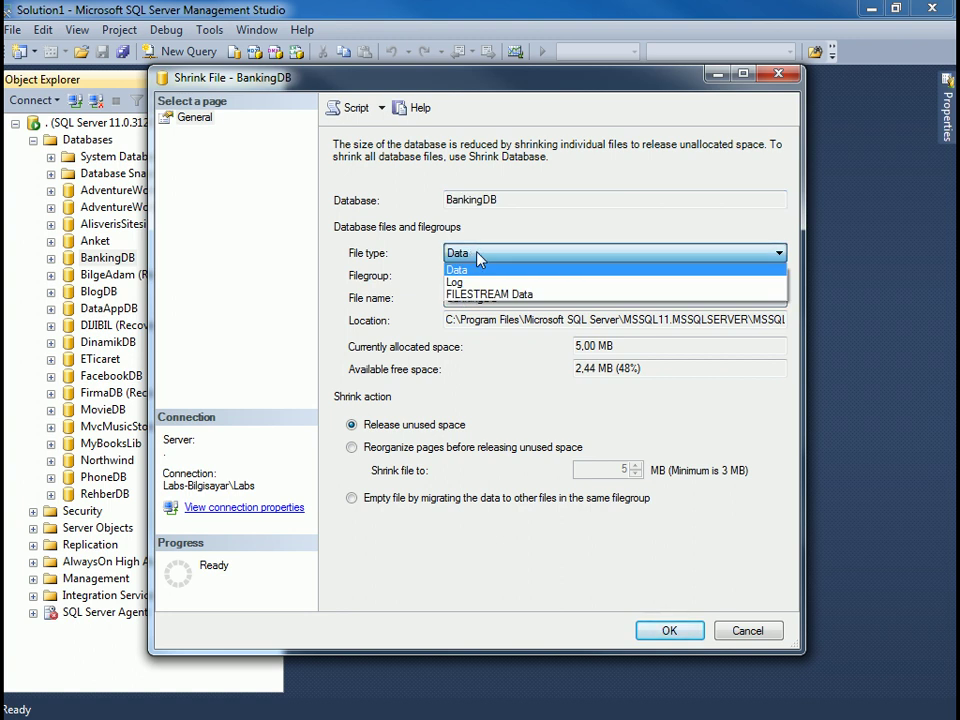
{"action": "left_click", "coordinate": [460, 269]}
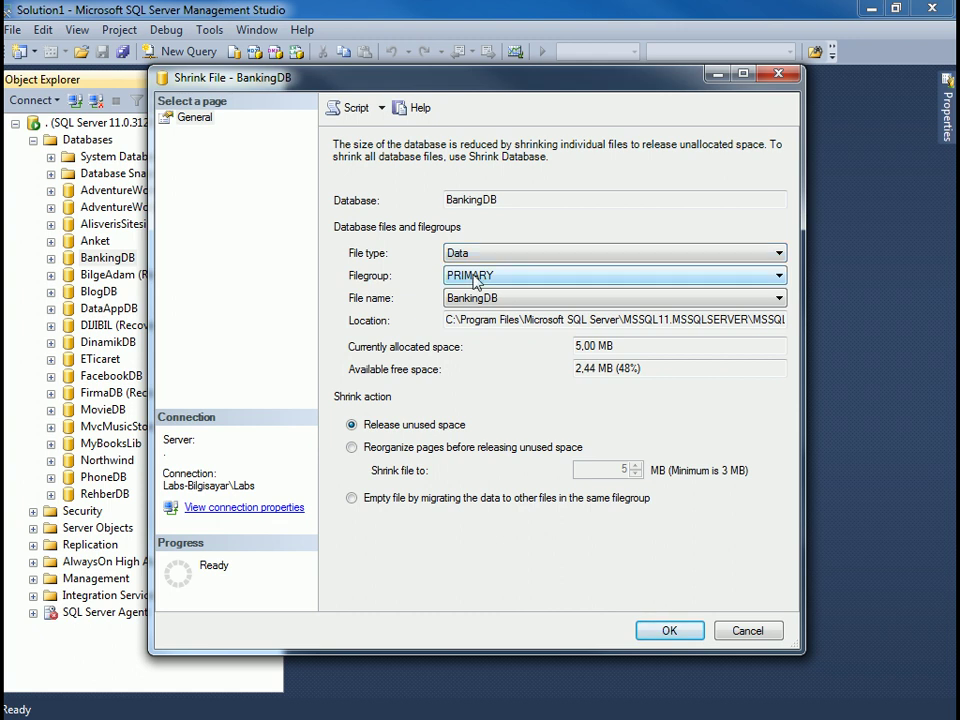
{"action": "left_click", "coordinate": [471, 278]}
{"action": "left_click", "coordinate": [470, 292]}
Examine the data file's currently allocated and available free space, and check BankingDB.mdf in Windows Explorer.
{"action": "left_click_drag", "start_coordinate": [620, 346], "coordinate": [577, 346]}
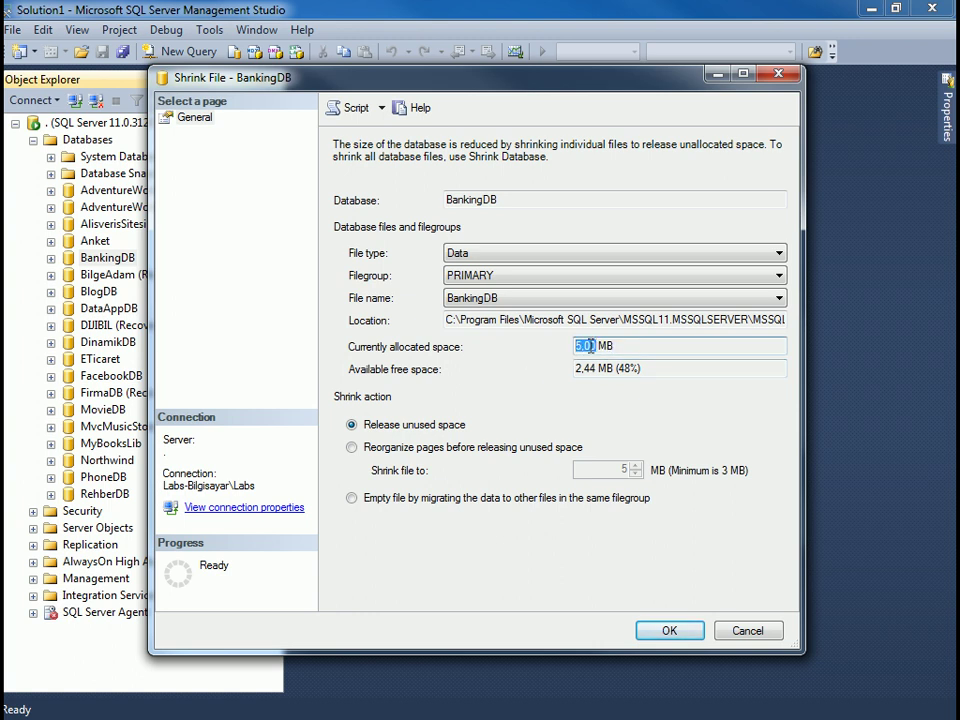
{"action": "left_click_drag", "start_coordinate": [598, 368], "coordinate": [522, 386]}
{"action": "left_click_drag", "start_coordinate": [673, 369], "coordinate": [480, 358]}
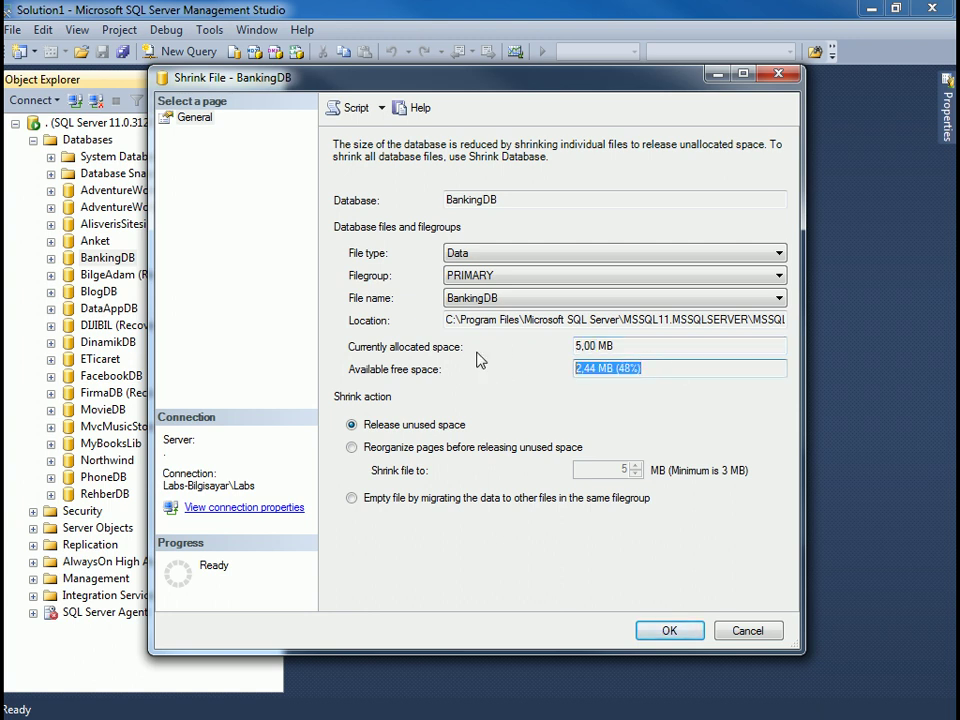
{"action": "left_click", "coordinate": [643, 347]}
{"action": "left_click_drag", "start_coordinate": [643, 347], "coordinate": [570, 348]}
{"action": "left_click_drag", "start_coordinate": [628, 368], "coordinate": [383, 381]}
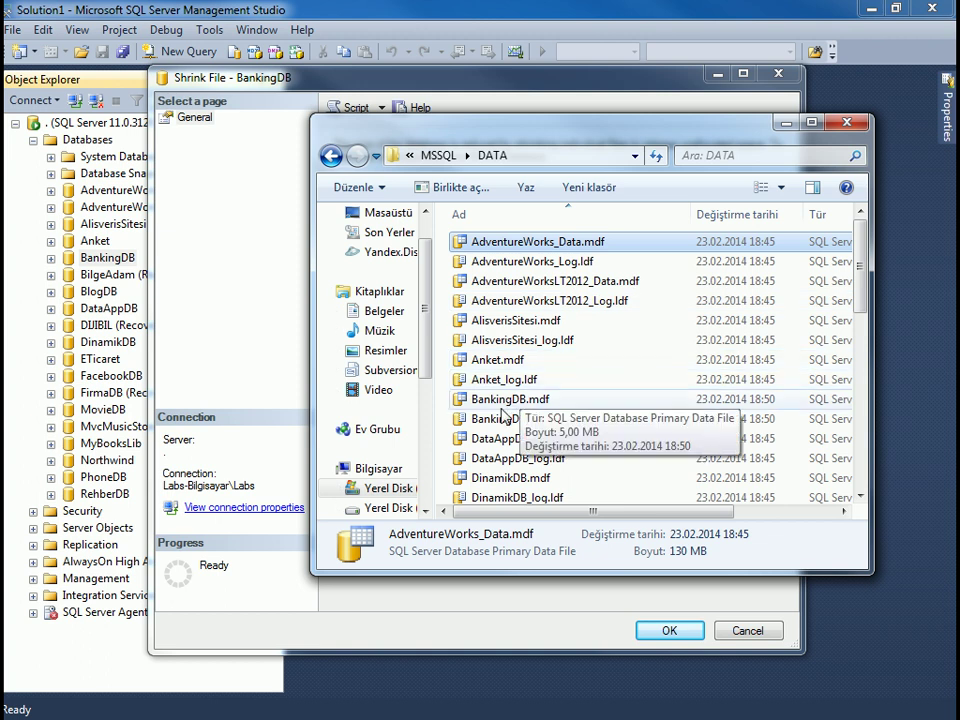
{"action": "left_click", "coordinate": [499, 403]}
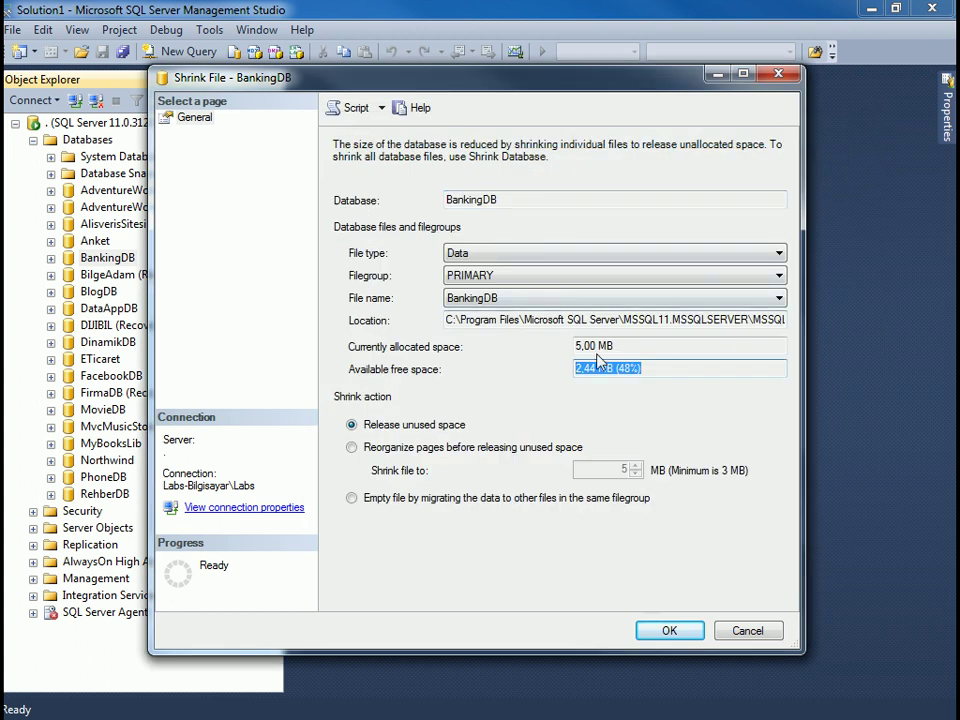
Shrink the BankingDB data file by releasing unused space, then check BankingDB_log.ldf and BankingDB.mdf in the DATA folder and minimize it.
{"action": "left_click", "coordinate": [668, 631]}
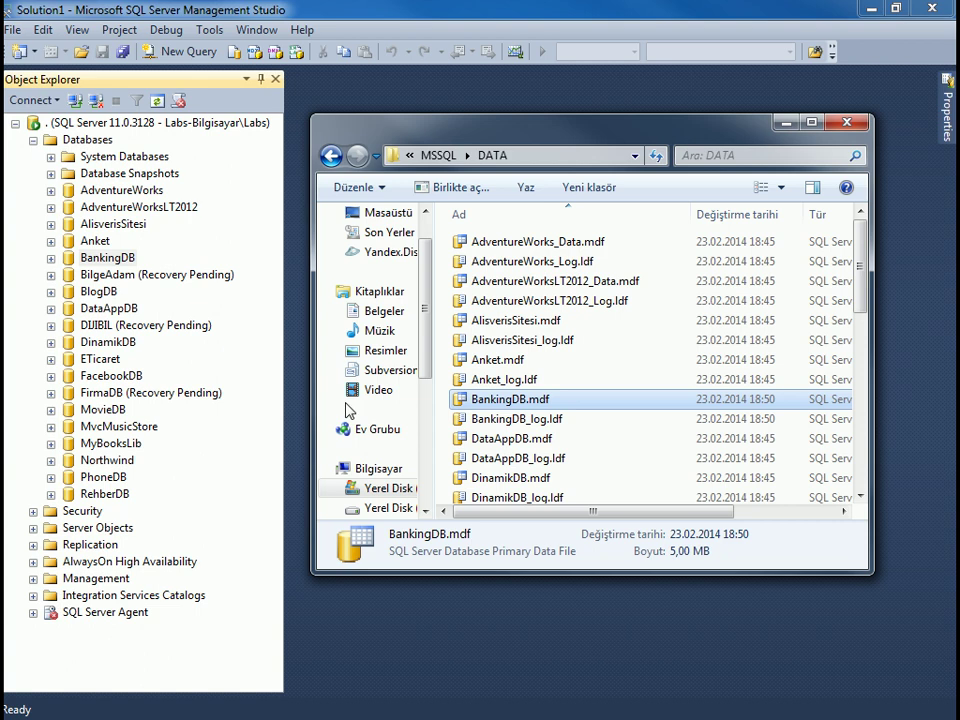
{"action": "left_click", "coordinate": [559, 420]}
{"action": "left_click", "coordinate": [540, 400]}
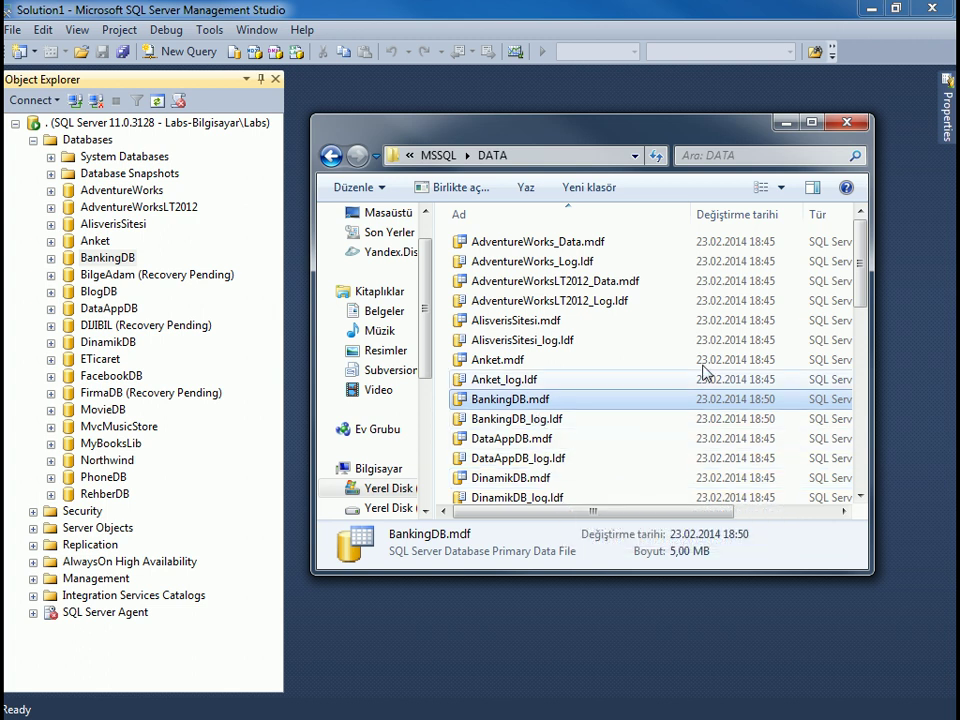
{"action": "left_click", "coordinate": [786, 122]}
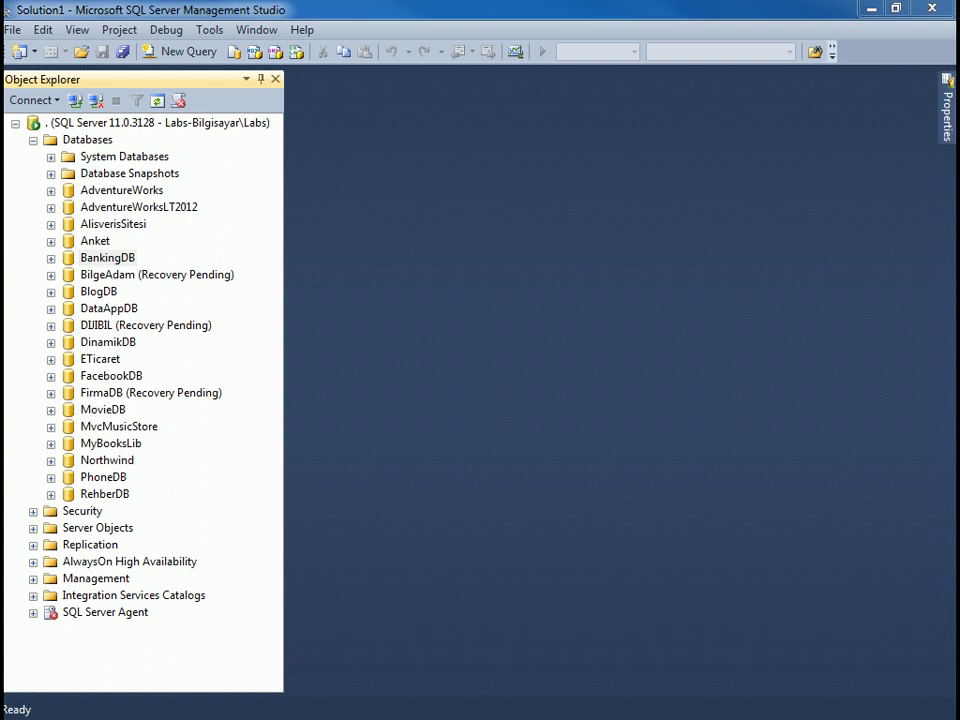
{"action": "right_click", "coordinate": [92, 262]}
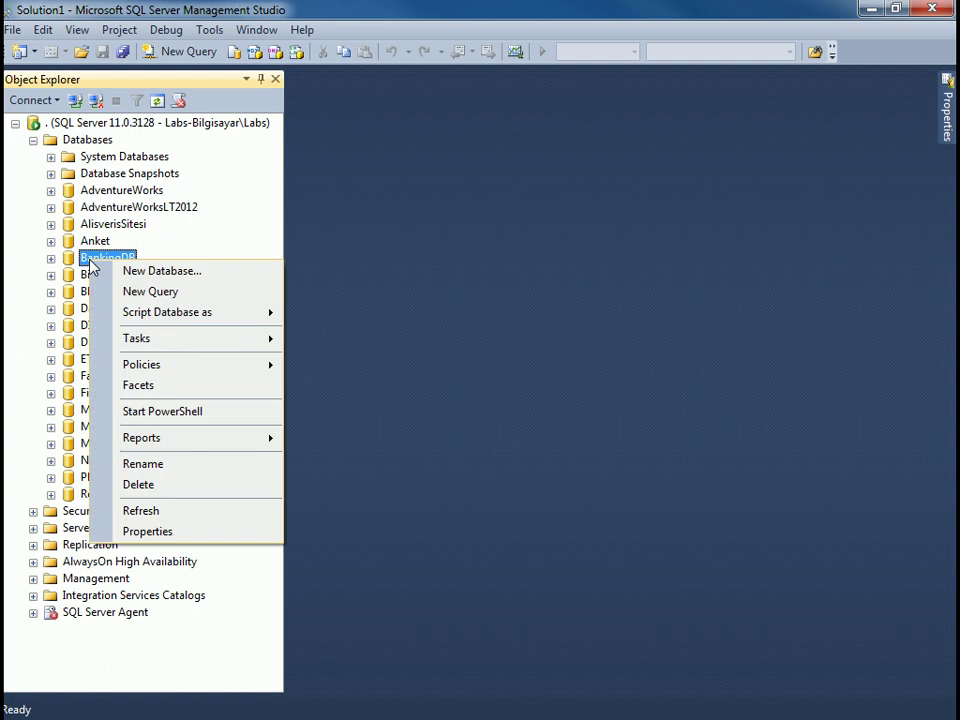
{"action": "mouse_move", "coordinate": [157, 342]}
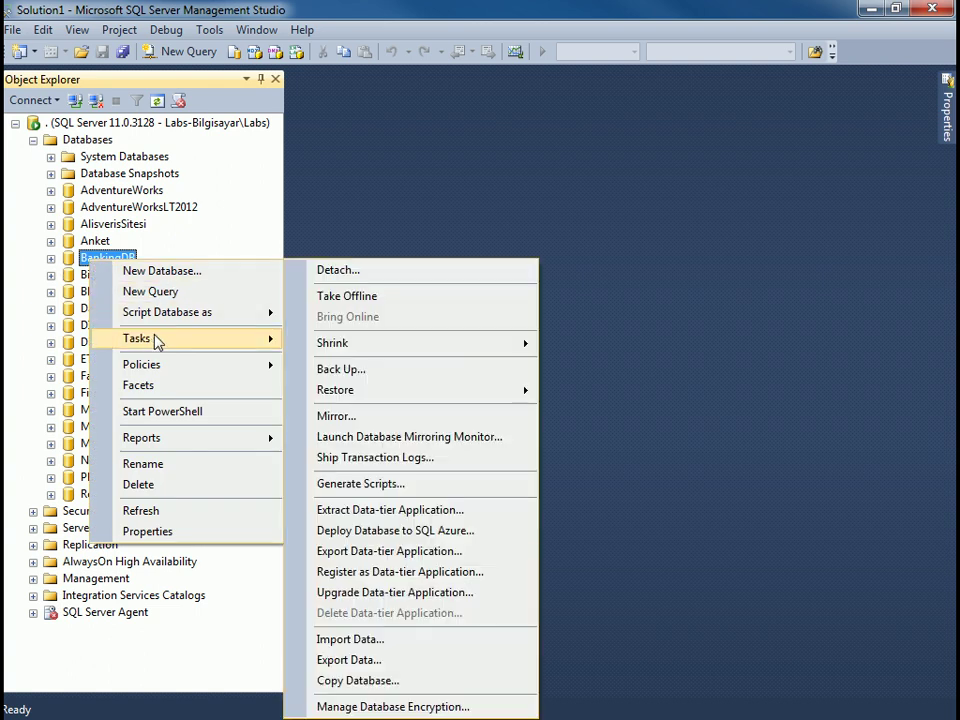
{"action": "left_click", "coordinate": [349, 197]}
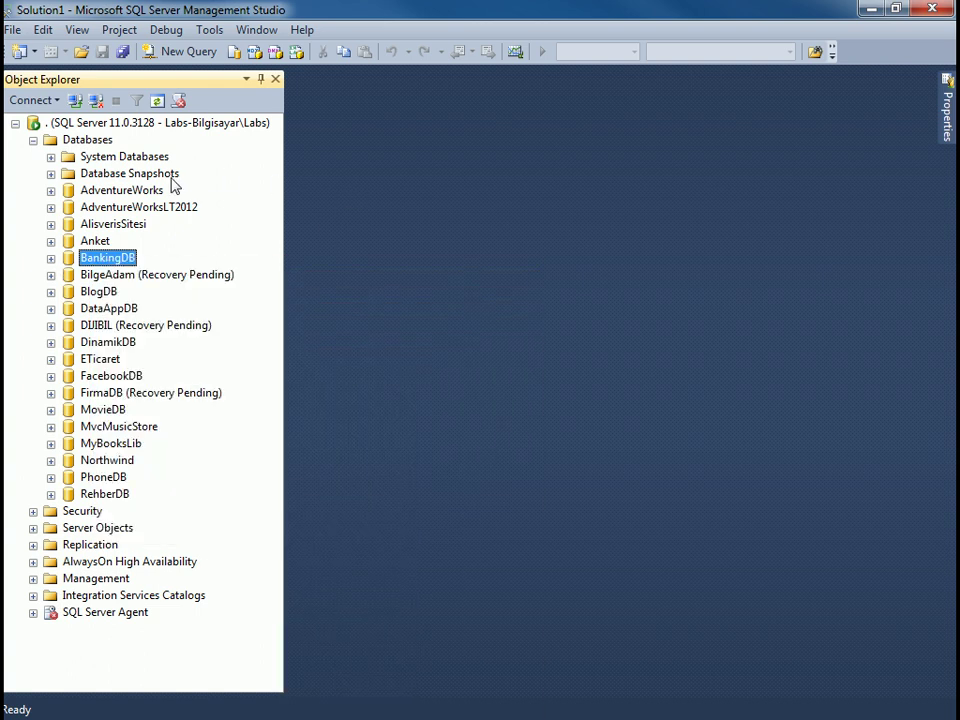
Open the backup settings for the AdventureWorks database and move the dialog to reveal the databases list.
{"action": "right_click", "coordinate": [132, 191]}
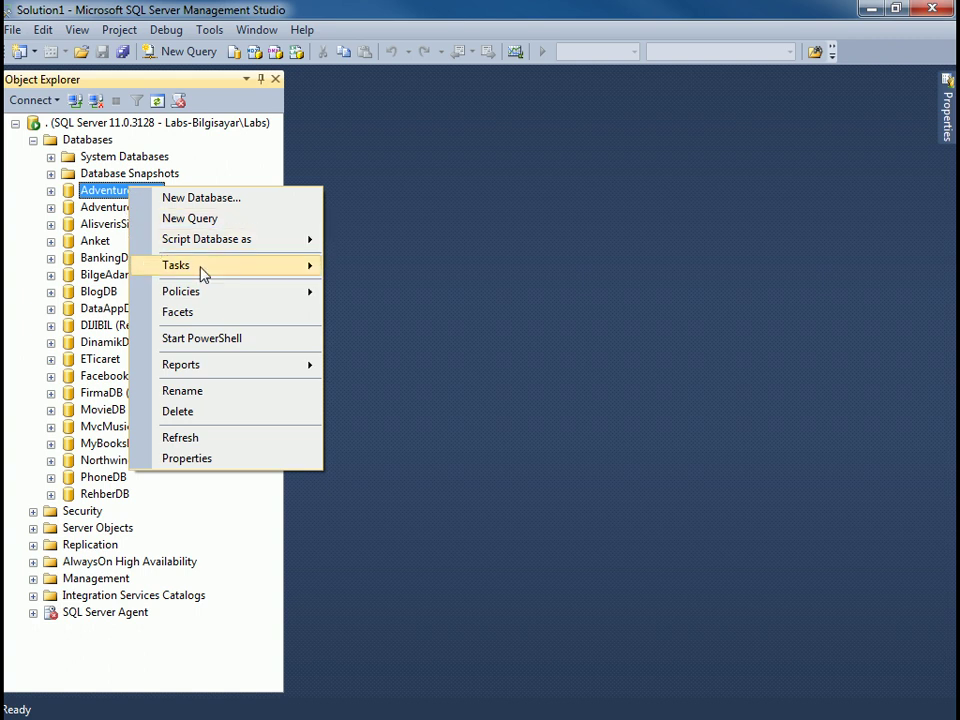
{"action": "mouse_move", "coordinate": [249, 274]}
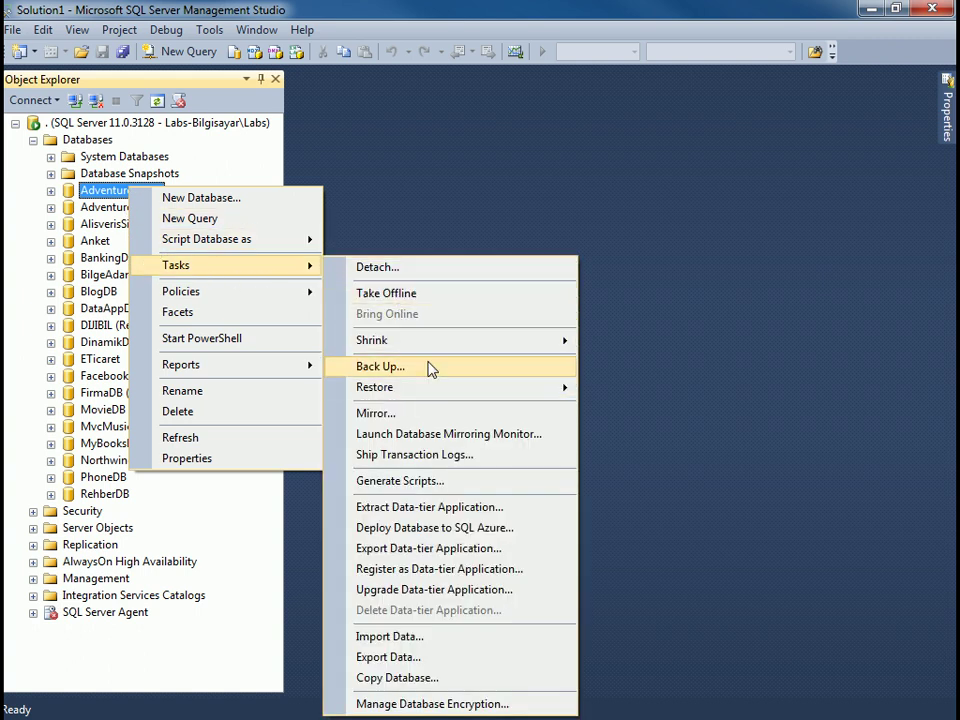
{"action": "mouse_move", "coordinate": [428, 391]}
{"action": "left_click", "coordinate": [436, 377]}
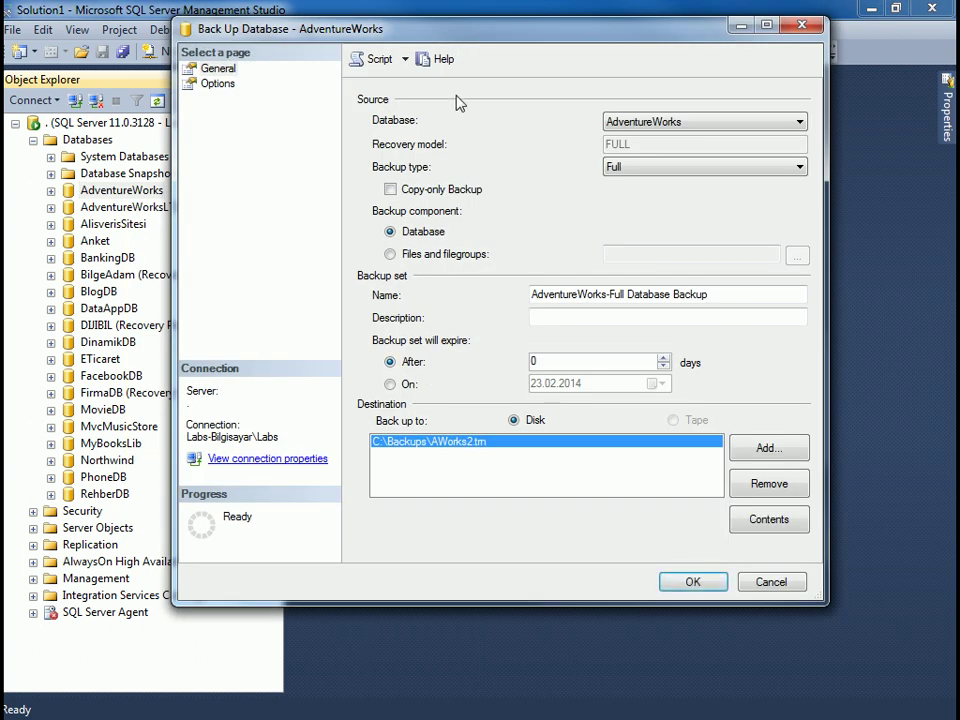
{"action": "left_click_drag", "start_coordinate": [456, 32], "coordinate": [481, 92]}
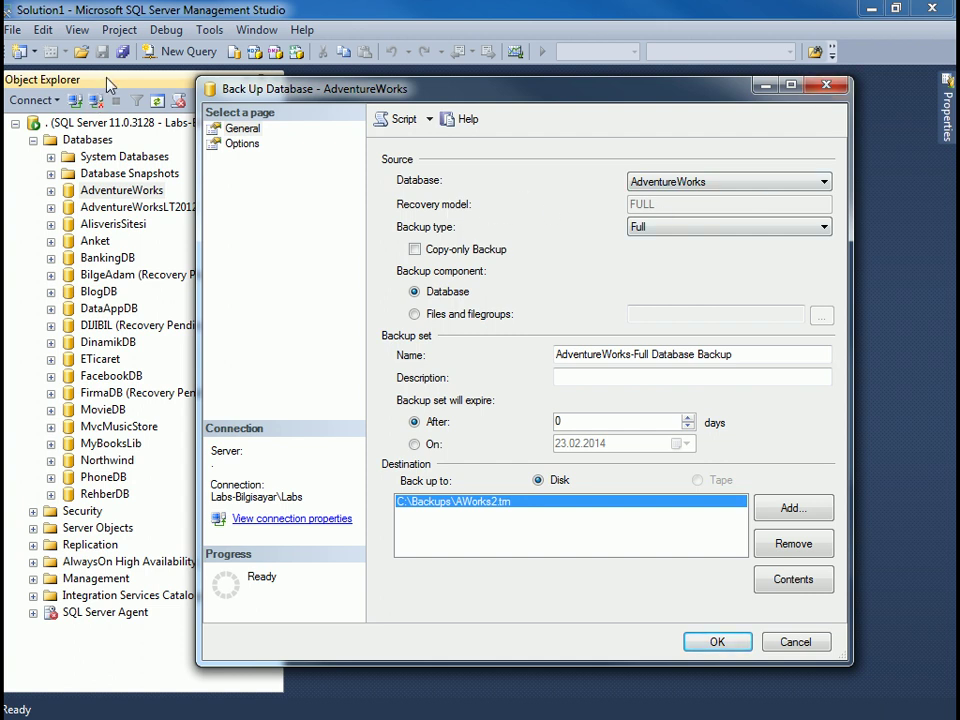
Open the AdventureWorks database properties and show the Options page with its recovery model setting.
{"action": "key", "text": "Escape"}
{"action": "right_click", "coordinate": [116, 193]}
{"action": "left_click", "coordinate": [160, 466]}
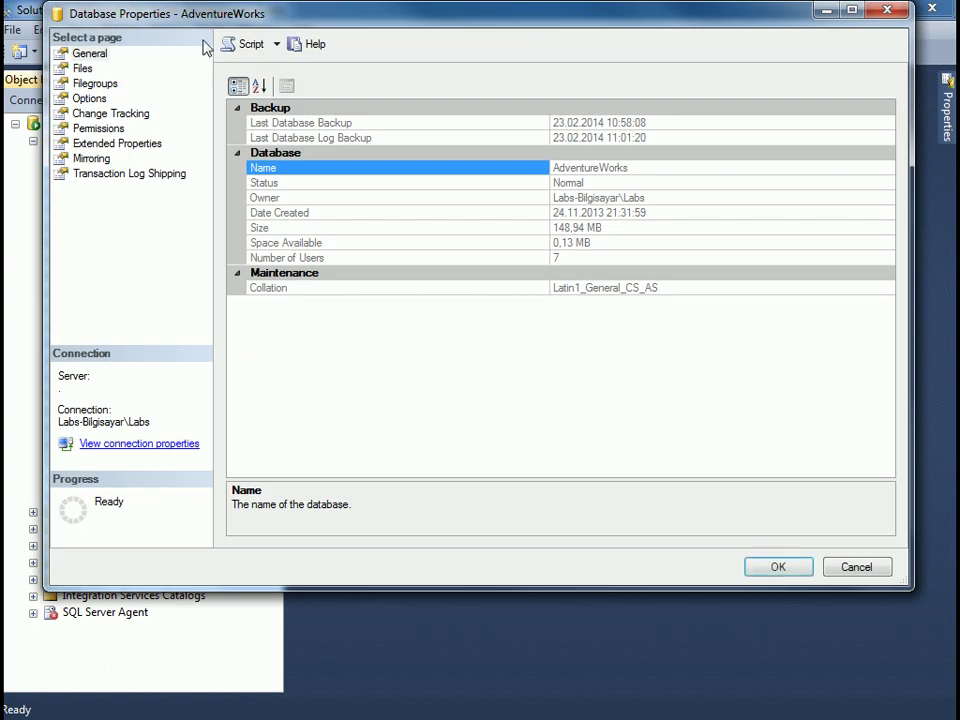
{"action": "left_click_drag", "start_coordinate": [204, 26], "coordinate": [268, 78]}
{"action": "left_click", "coordinate": [161, 134]}
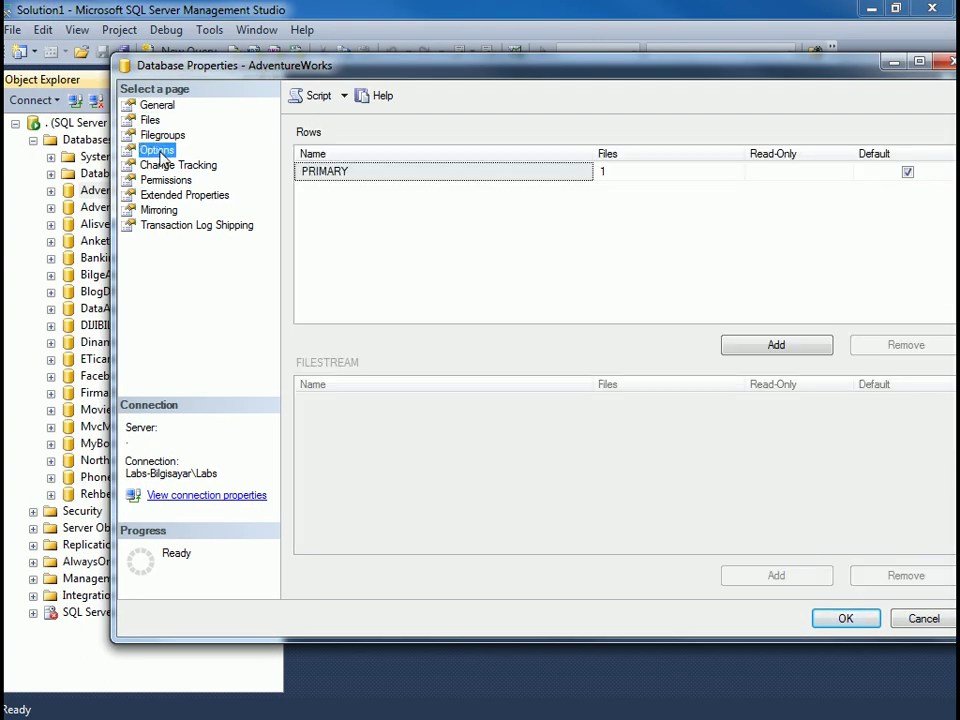
{"action": "left_click", "coordinate": [157, 151]}
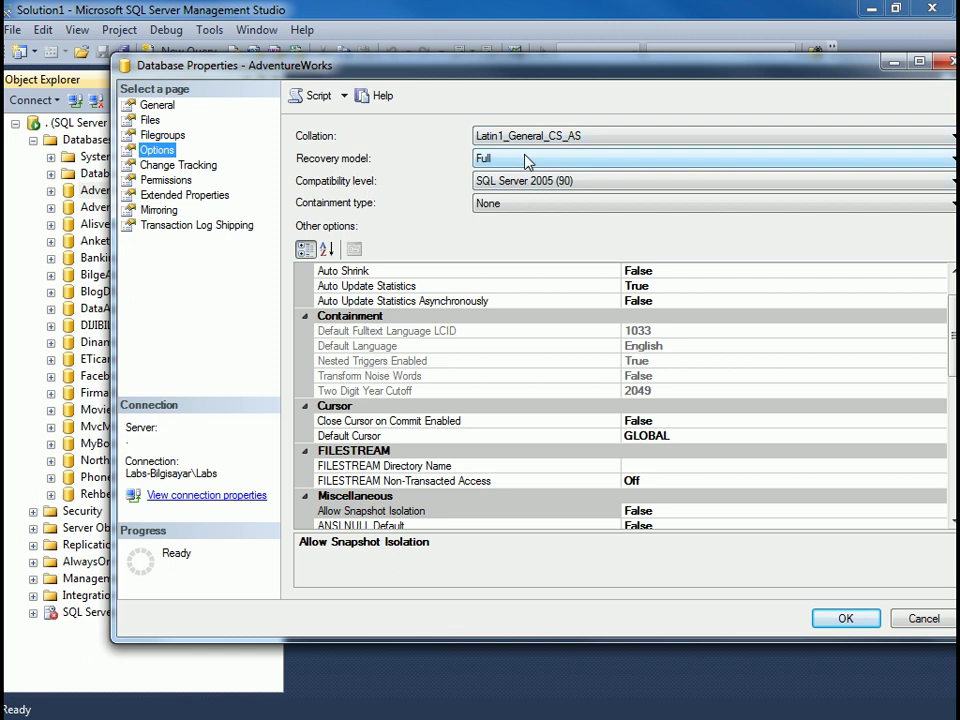
{"action": "left_click_drag", "start_coordinate": [535, 66], "coordinate": [508, 79]}
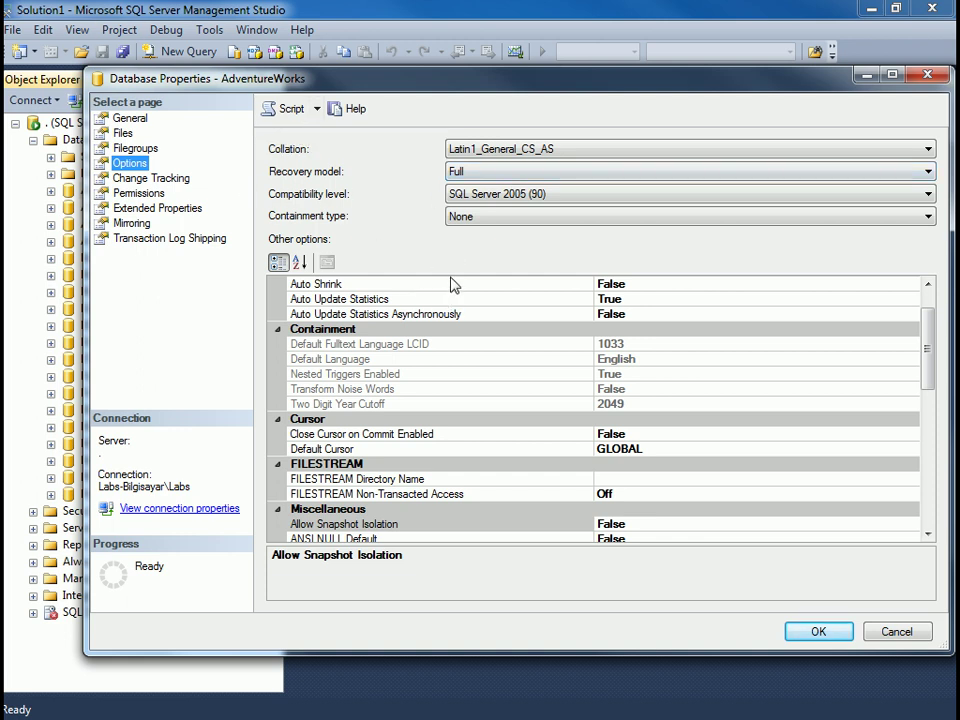
Look at the available recovery models for AdventureWorks, and close the database properties without changing anything.
{"action": "left_click", "coordinate": [510, 175]}
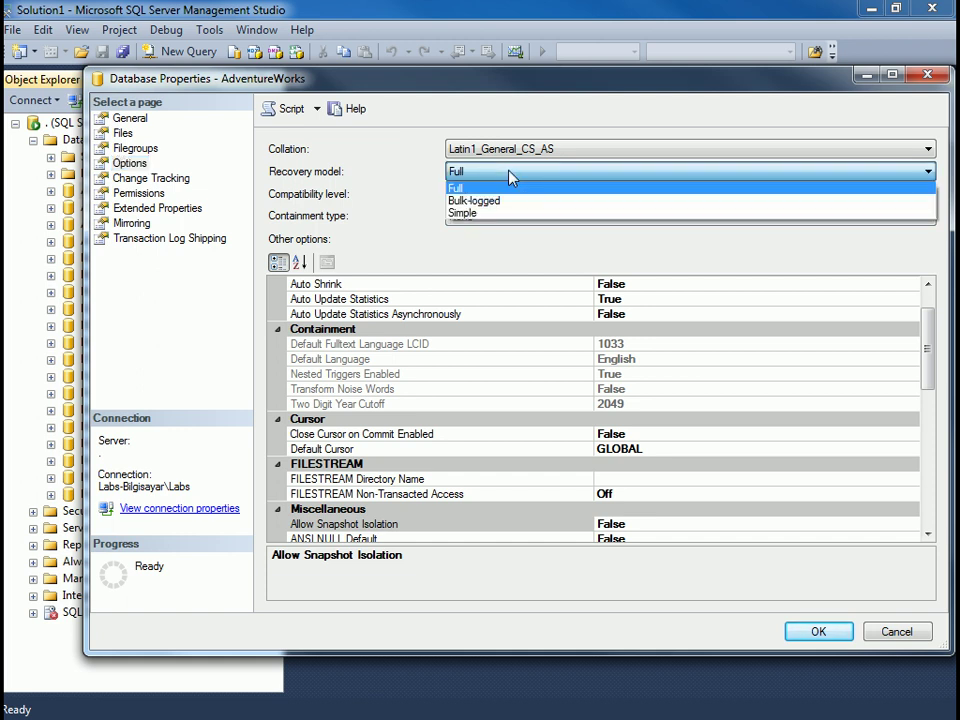
{"action": "left_click", "coordinate": [510, 175]}
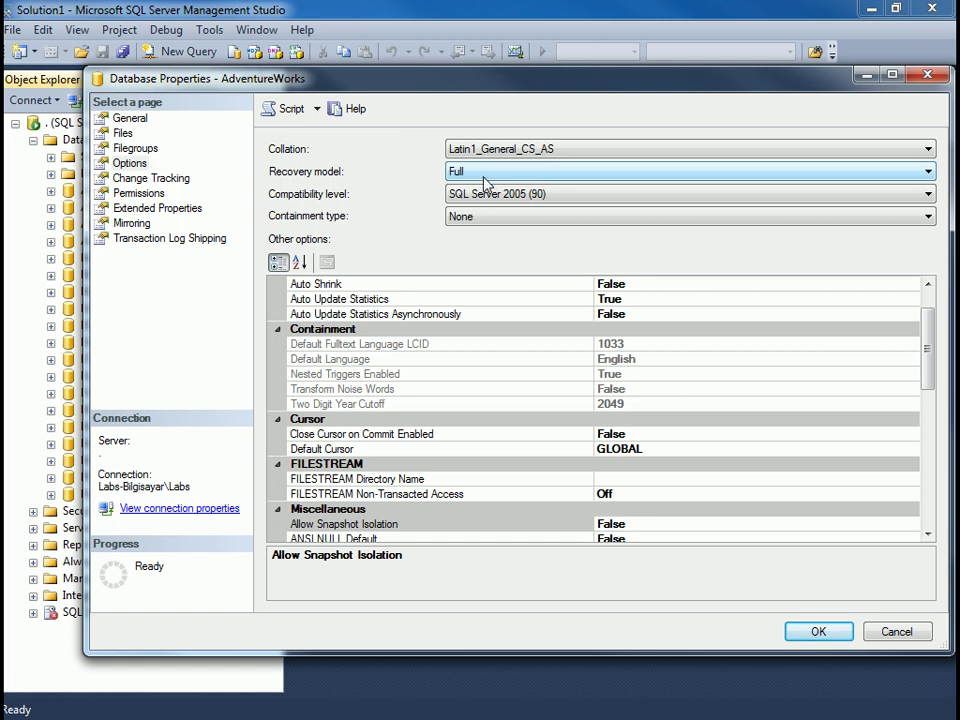
{"action": "left_click", "coordinate": [484, 181]}
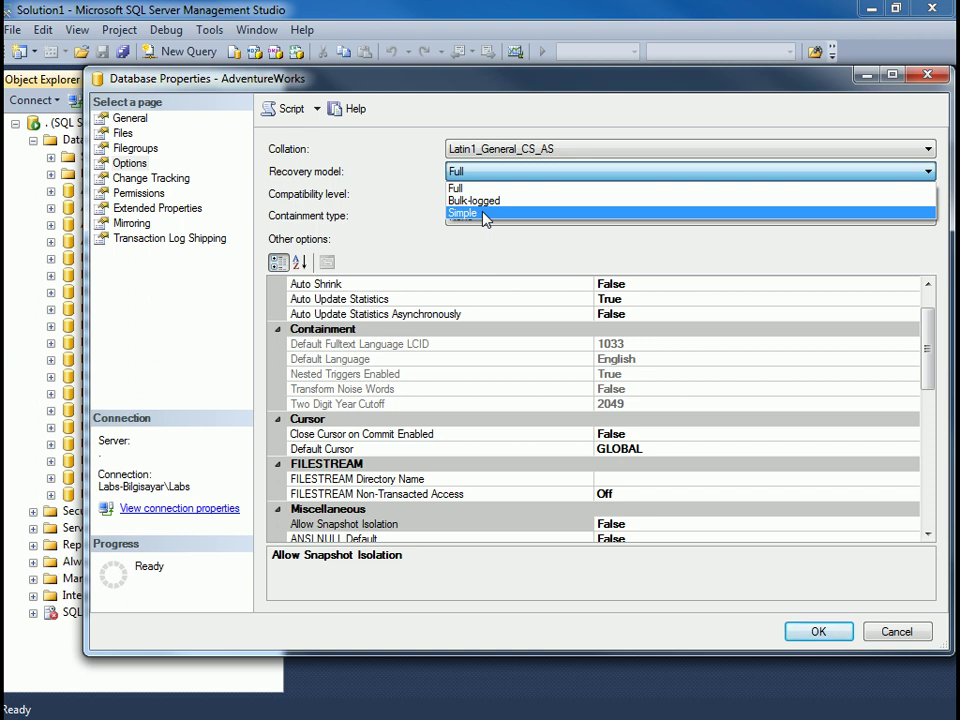
{"action": "left_click", "coordinate": [366, 254]}
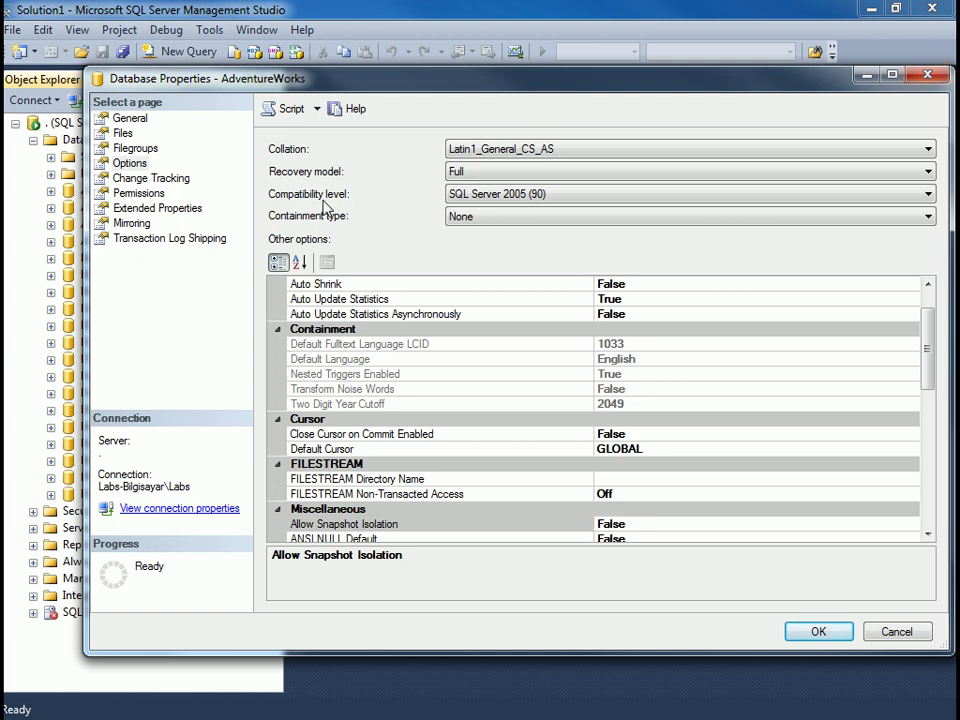
{"action": "key", "text": "Escape"}
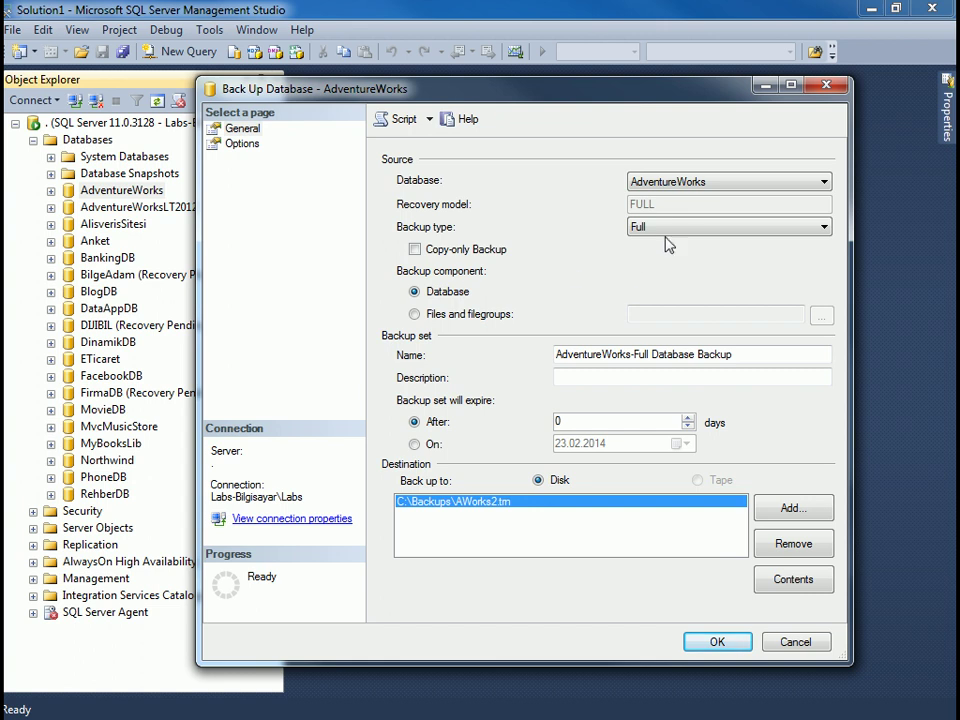
Select the Full backup type for AdventureWorks, and review the backup set's name and description fields.
{"action": "left_click", "coordinate": [670, 228]}
{"action": "left_click", "coordinate": [665, 205]}
{"action": "left_click", "coordinate": [660, 229]}
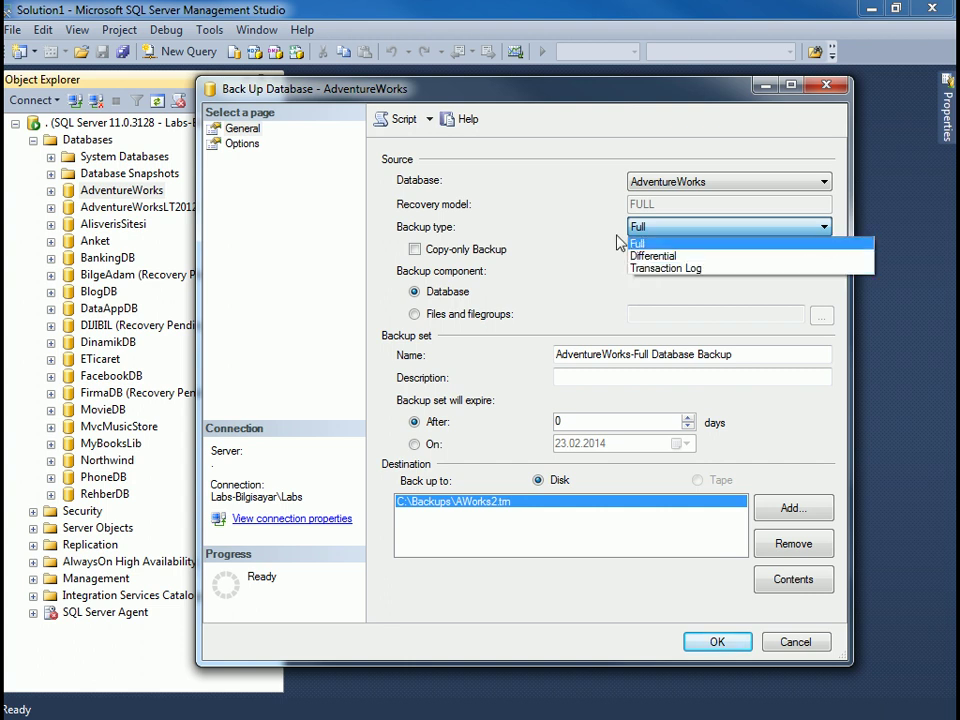
{"action": "left_click", "coordinate": [638, 243]}
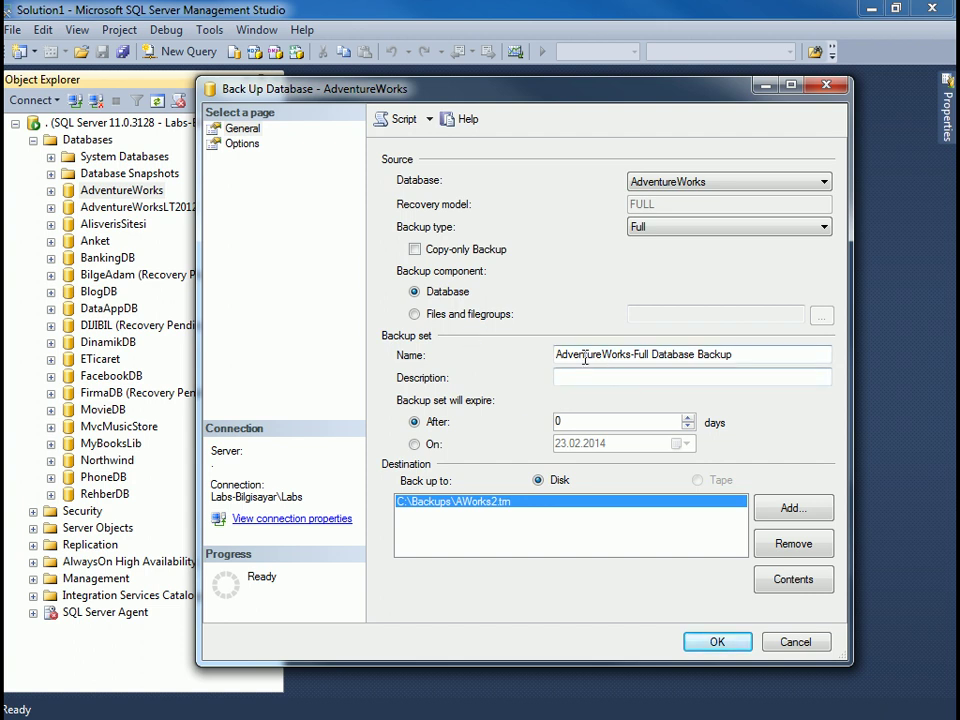
{"action": "left_click_drag", "start_coordinate": [585, 354], "coordinate": [790, 350]}
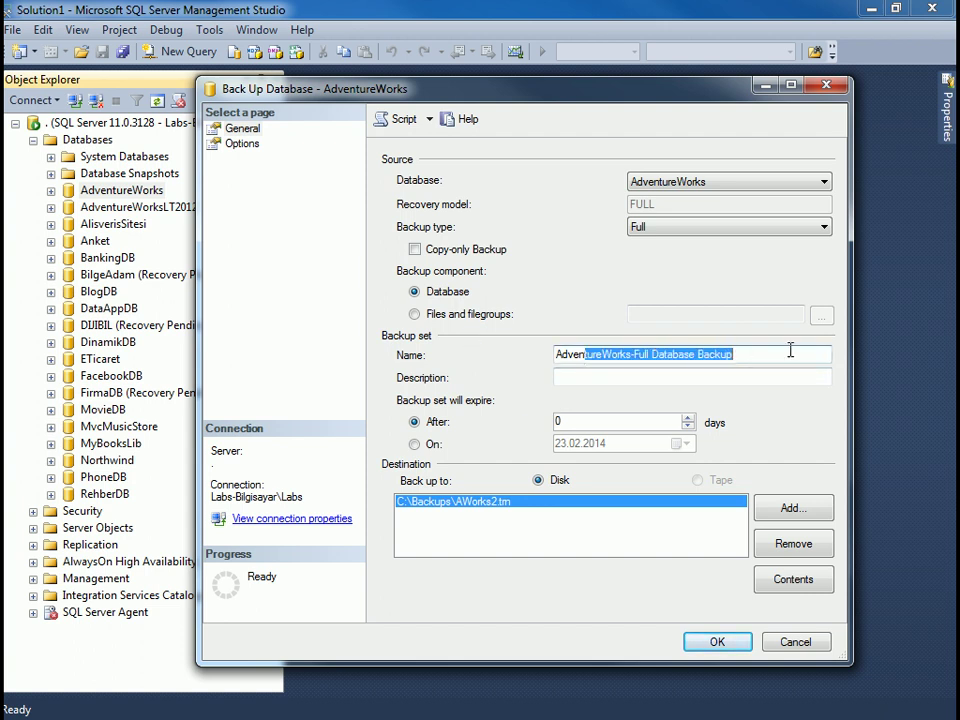
{"action": "left_click", "coordinate": [602, 377]}
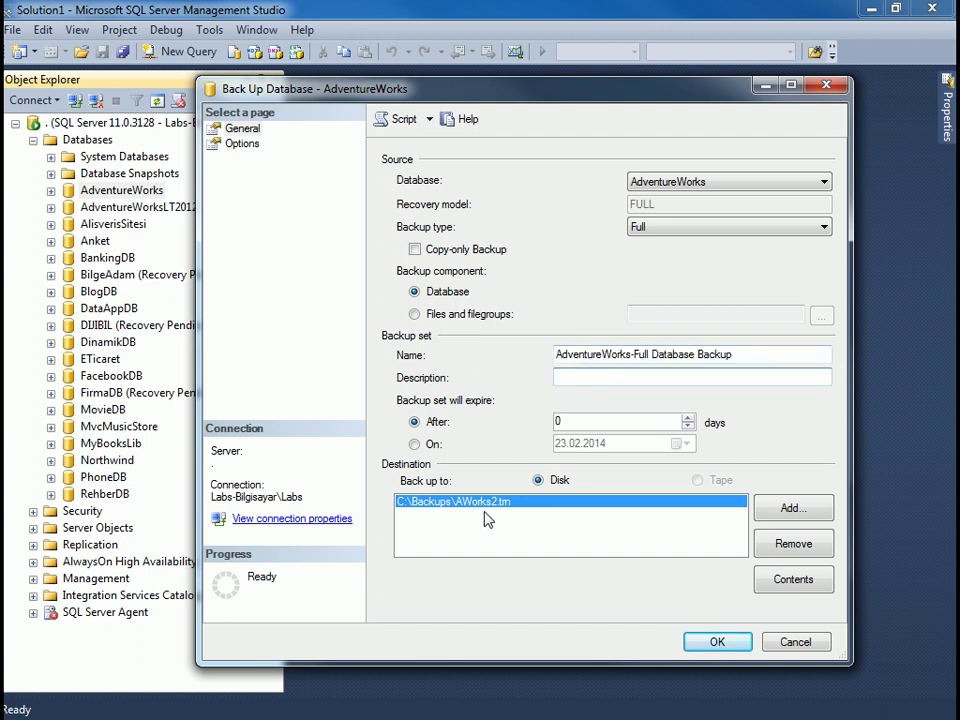
Remove the AWorks2.trn backup destination, start adding a new disk destination, and inspect its default backup folder path.
{"action": "left_click", "coordinate": [775, 545]}
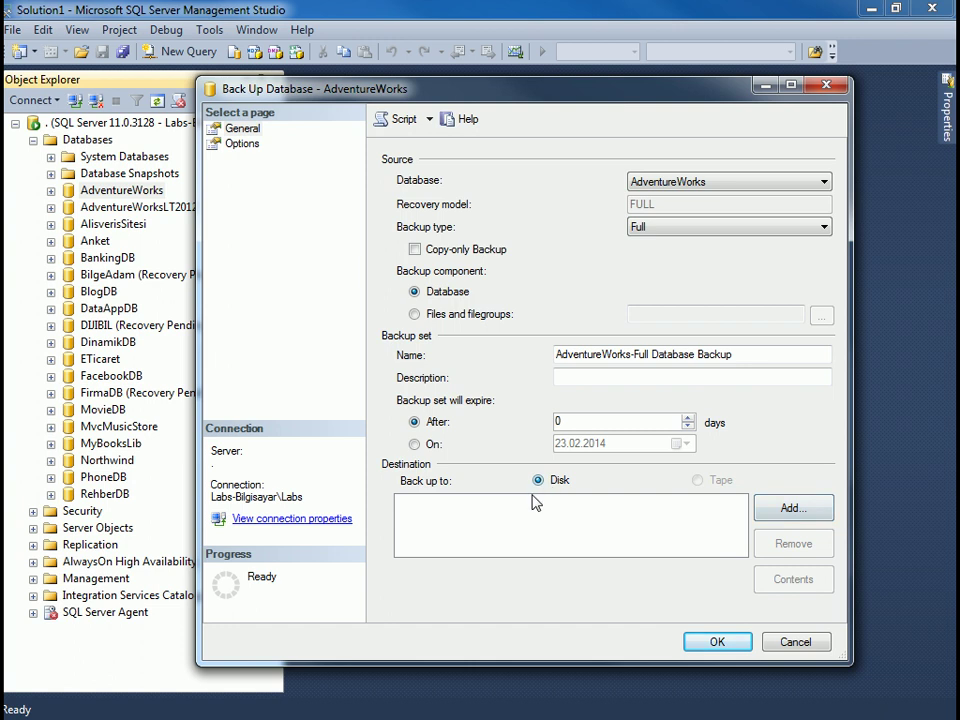
{"action": "left_click", "coordinate": [786, 512]}
{"action": "left_click", "coordinate": [569, 366]}
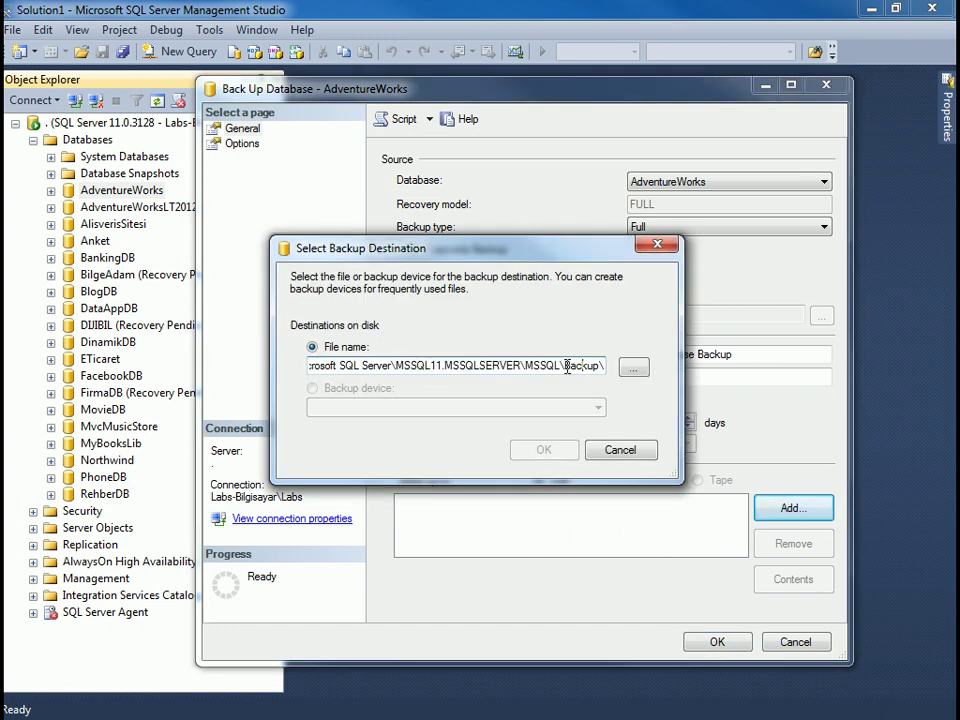
{"action": "left_click_drag", "start_coordinate": [526, 367], "coordinate": [600, 369]}
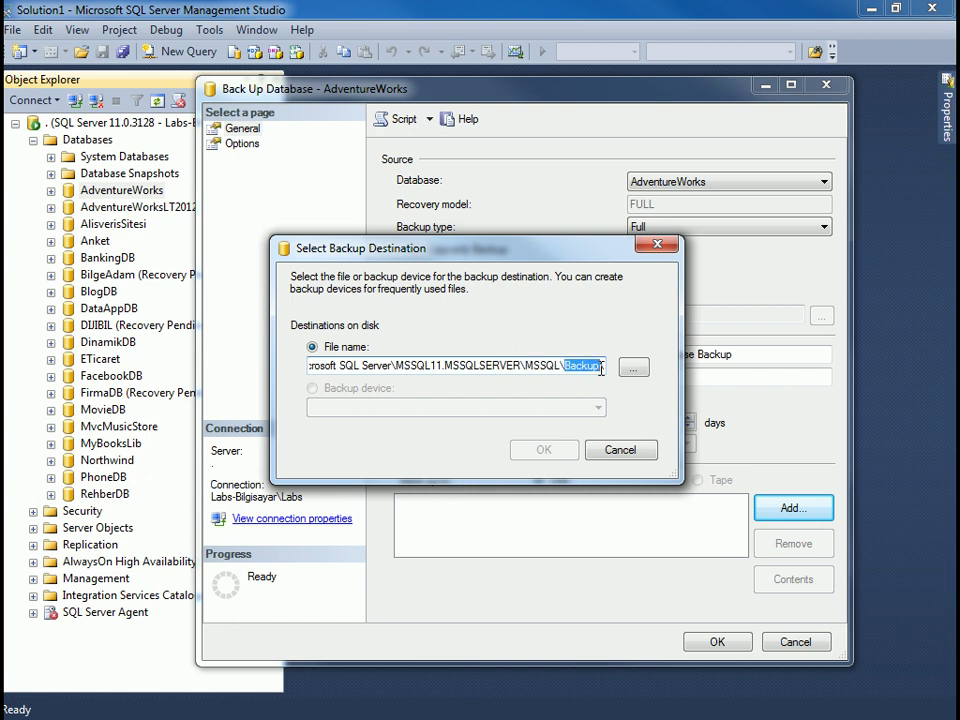
Set the backup destination to a file named AWorks1.bak in C:\Backups and select it in the destination list.
{"action": "left_click", "coordinate": [632, 369]}
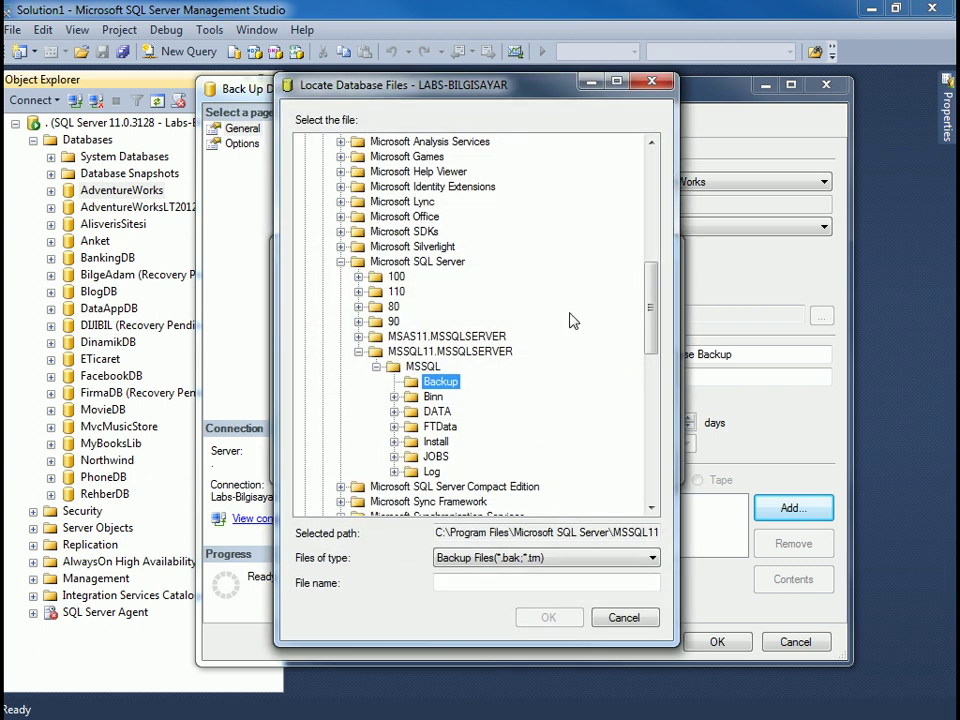
{"action": "left_click_drag", "start_coordinate": [651, 310], "coordinate": [655, 230]}
{"action": "scroll", "coordinate": [431, 216], "scroll_direction": "up", "scroll_amount": 2}
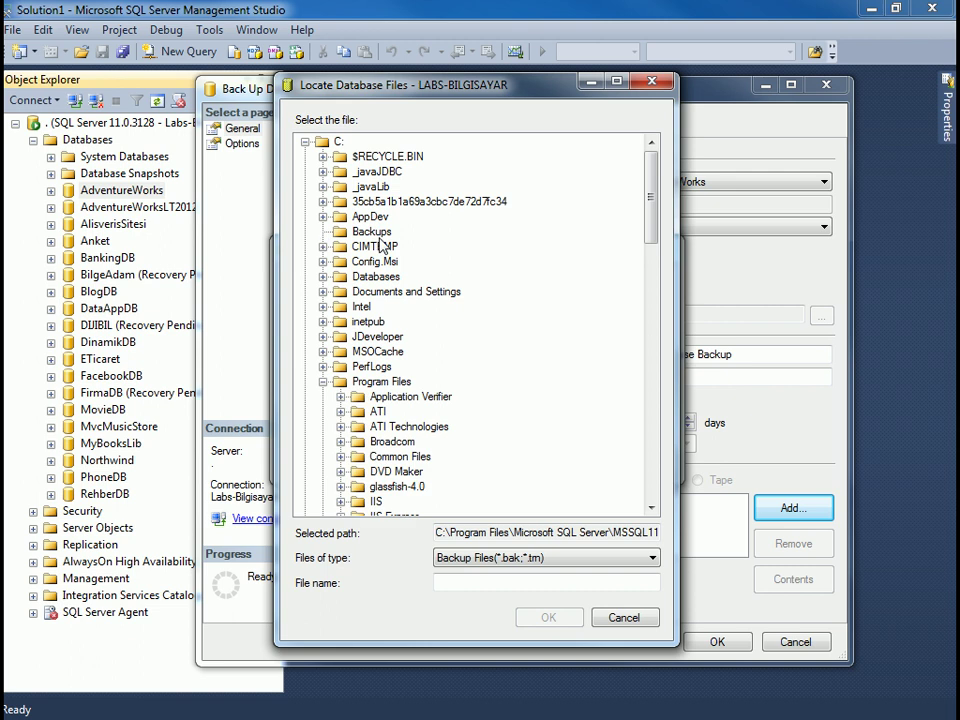
{"action": "left_click", "coordinate": [378, 233]}
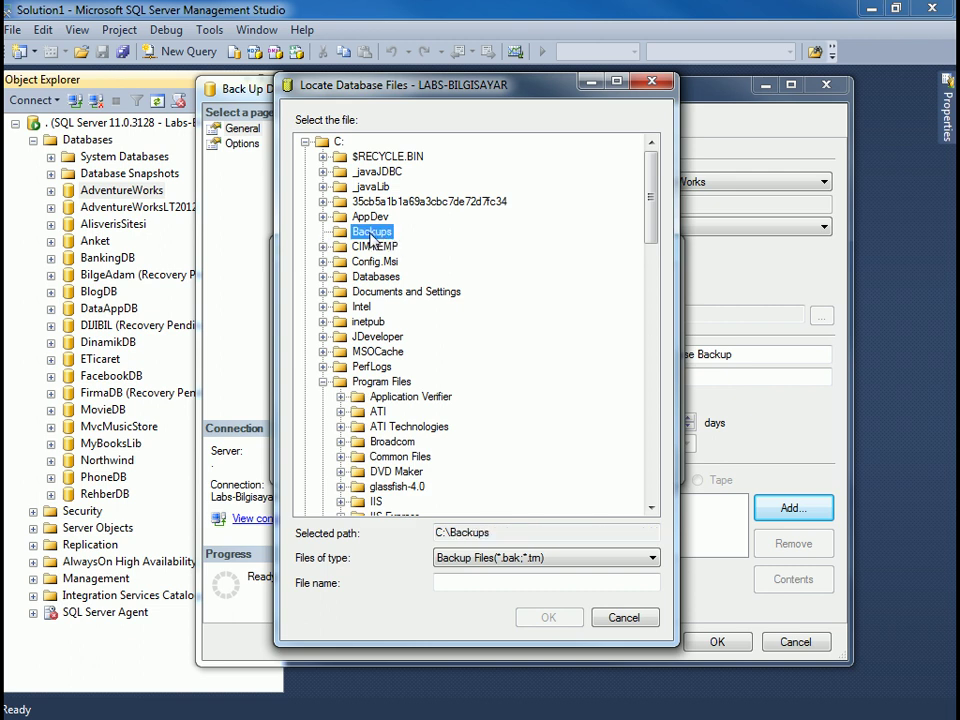
{"action": "left_click", "coordinate": [549, 585]}
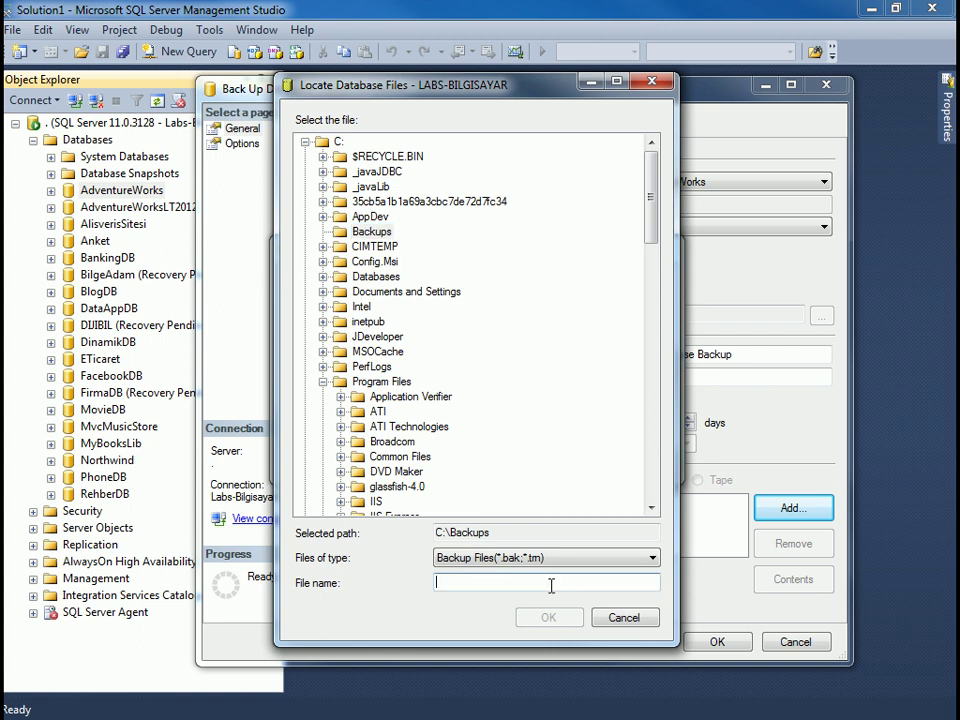
{"action": "type", "text": "AWorks1.bak"}
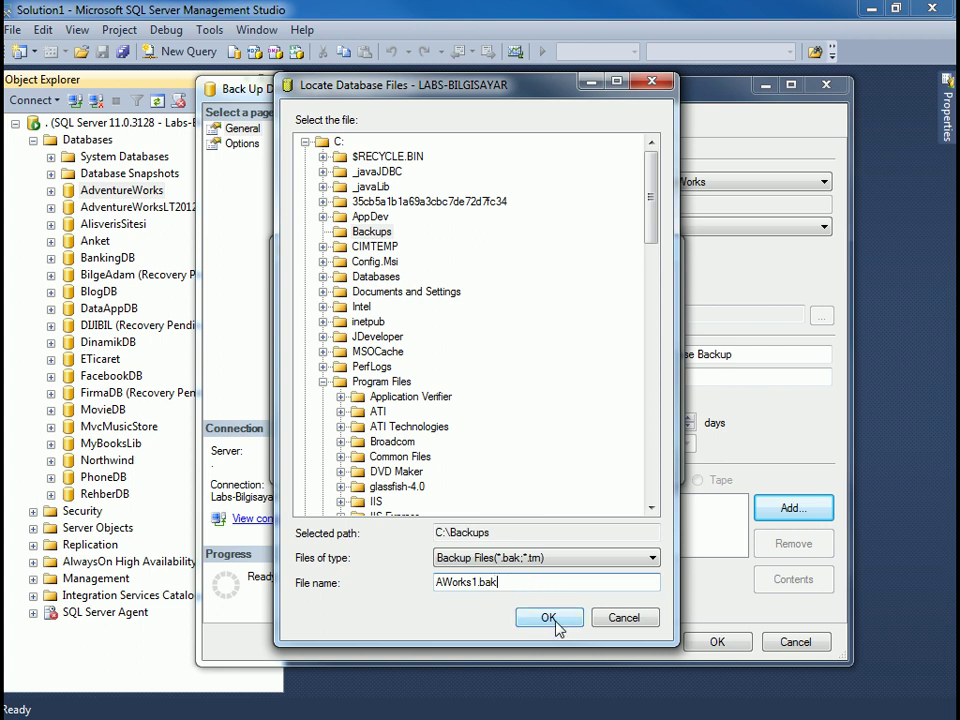
{"action": "left_click", "coordinate": [514, 570]}
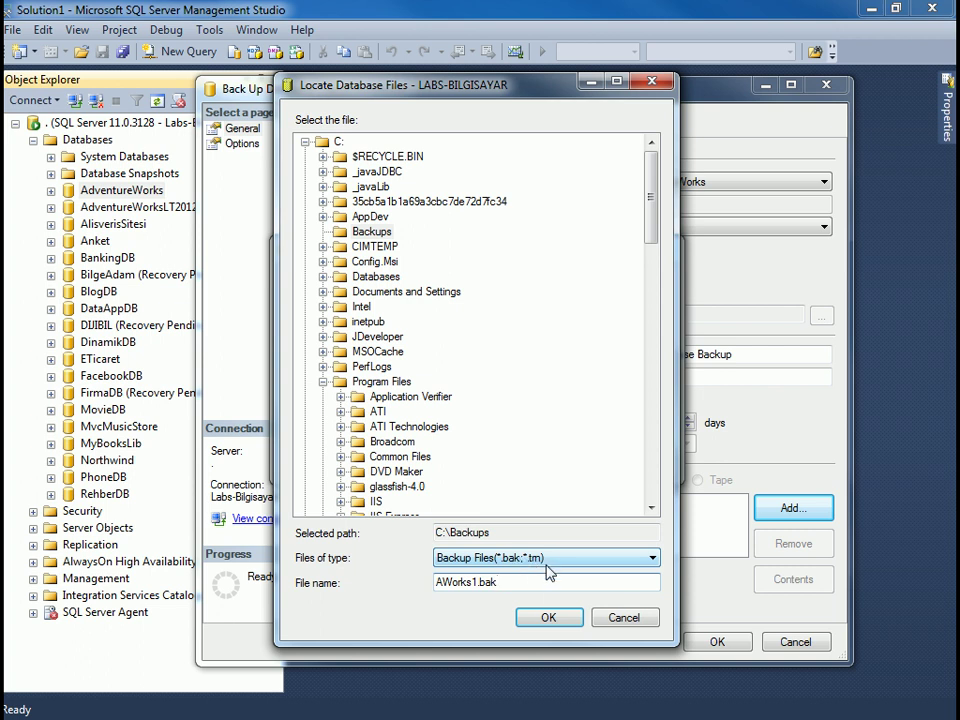
{"action": "left_click", "coordinate": [549, 617]}
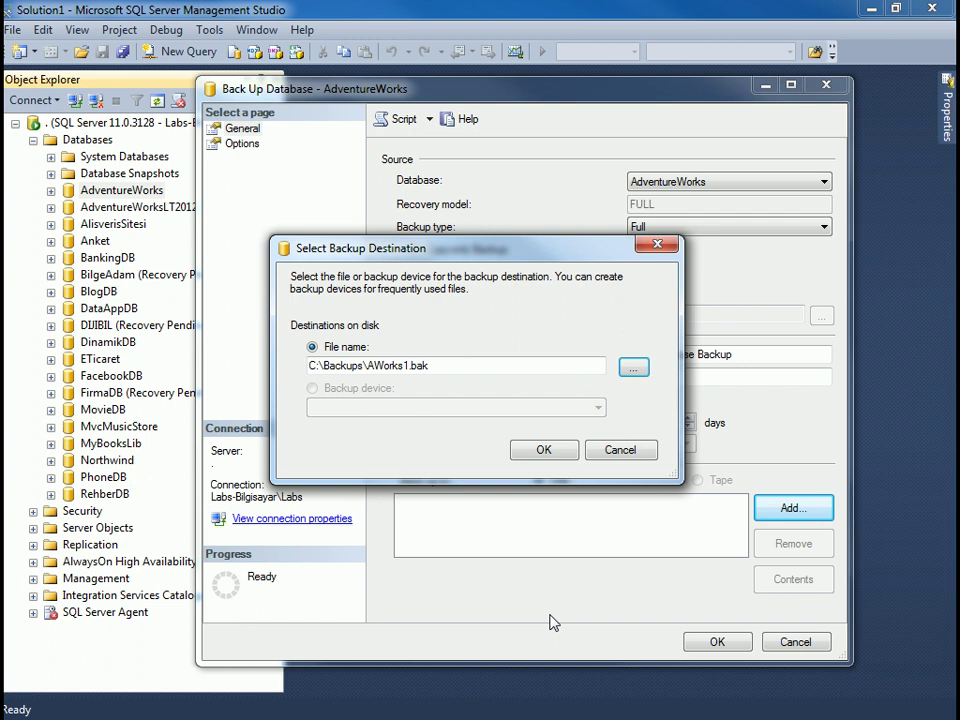
{"action": "left_click", "coordinate": [542, 450]}
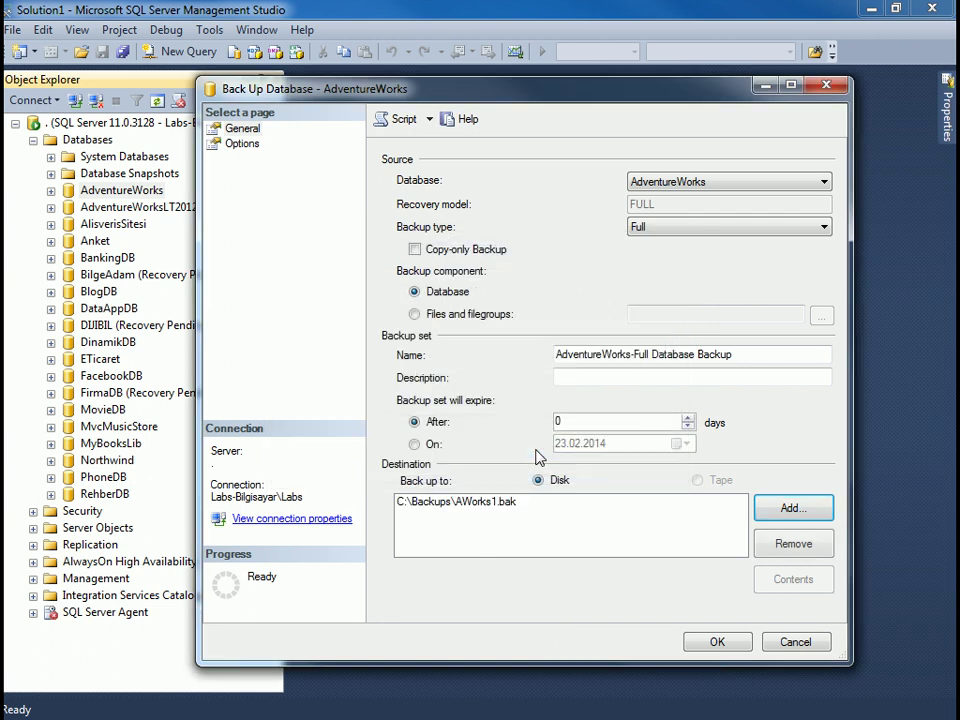
{"action": "left_click", "coordinate": [497, 506]}
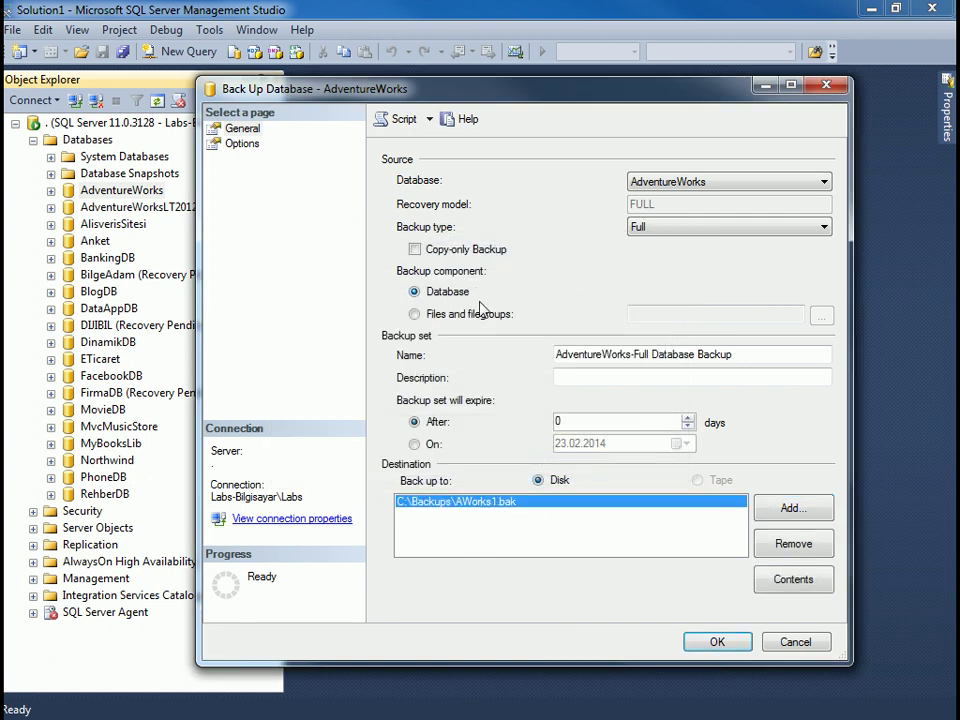
Review the backup's Options page and its available compression settings, leaving the default server setting in place.
{"action": "left_click", "coordinate": [232, 144]}
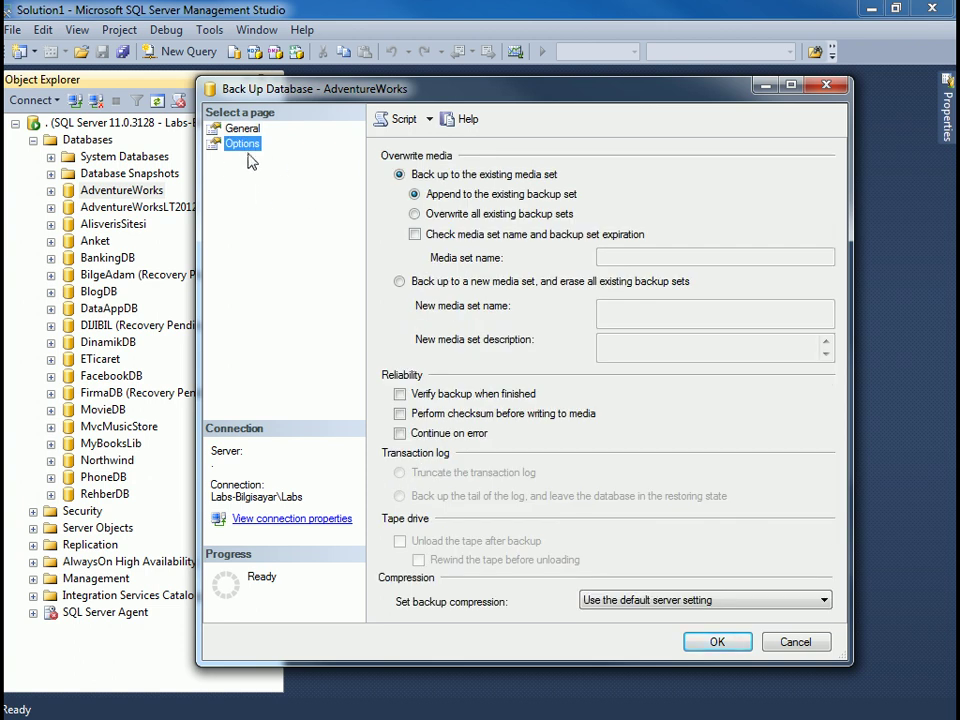
{"action": "left_click_drag", "start_coordinate": [517, 93], "coordinate": [498, 36]}
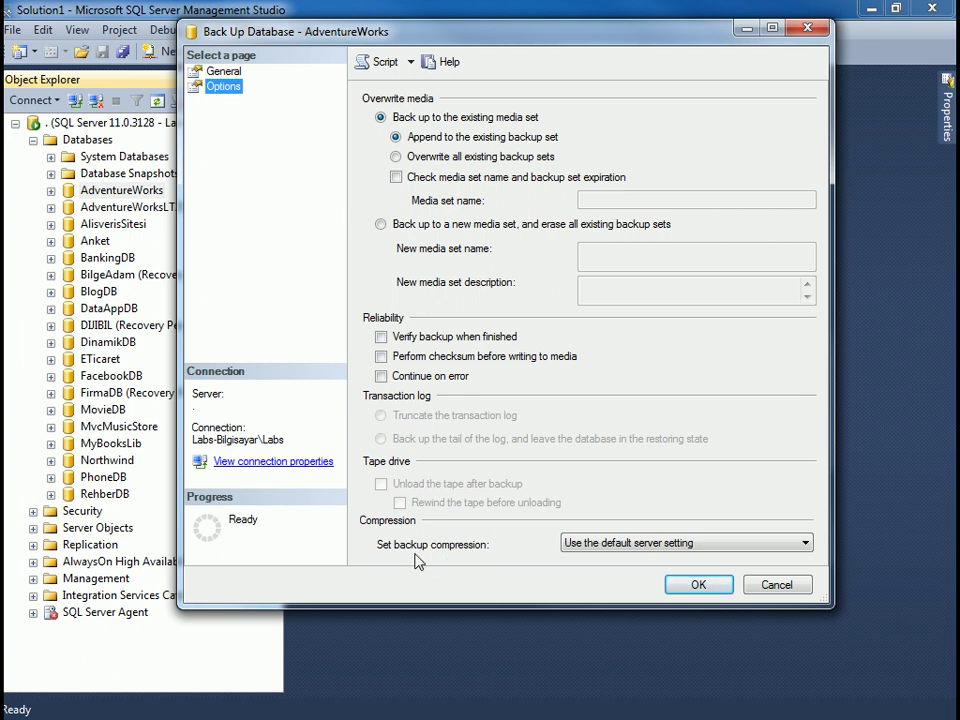
{"action": "left_click", "coordinate": [585, 543]}
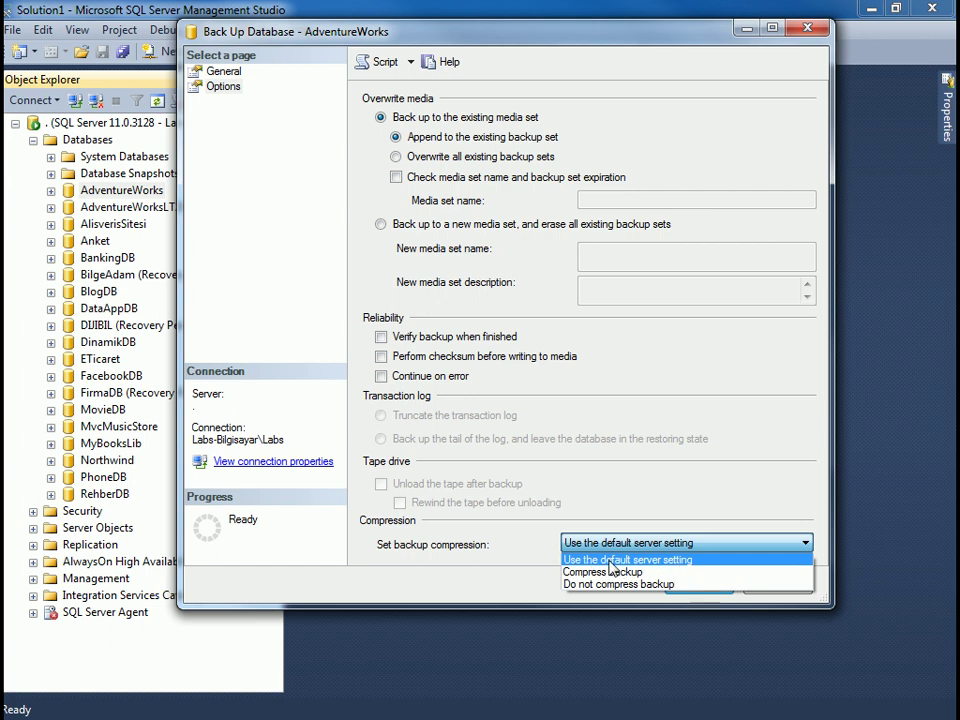
{"action": "left_click", "coordinate": [476, 551]}
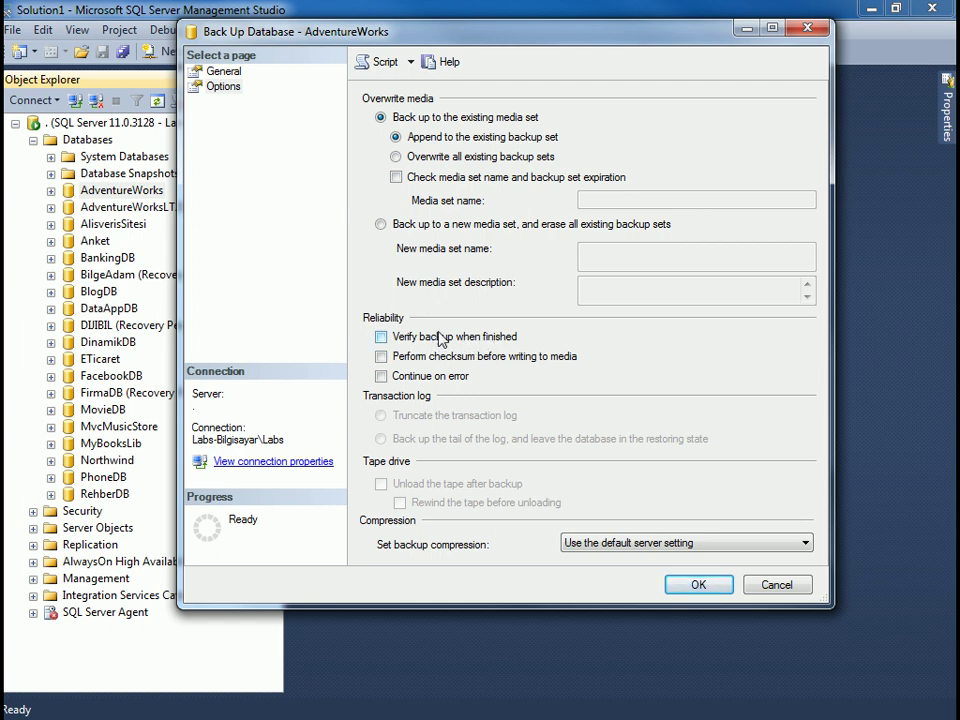
Return to the General page, run the full AdventureWorks backup, and dismiss the completion message.
{"action": "left_click", "coordinate": [222, 72]}
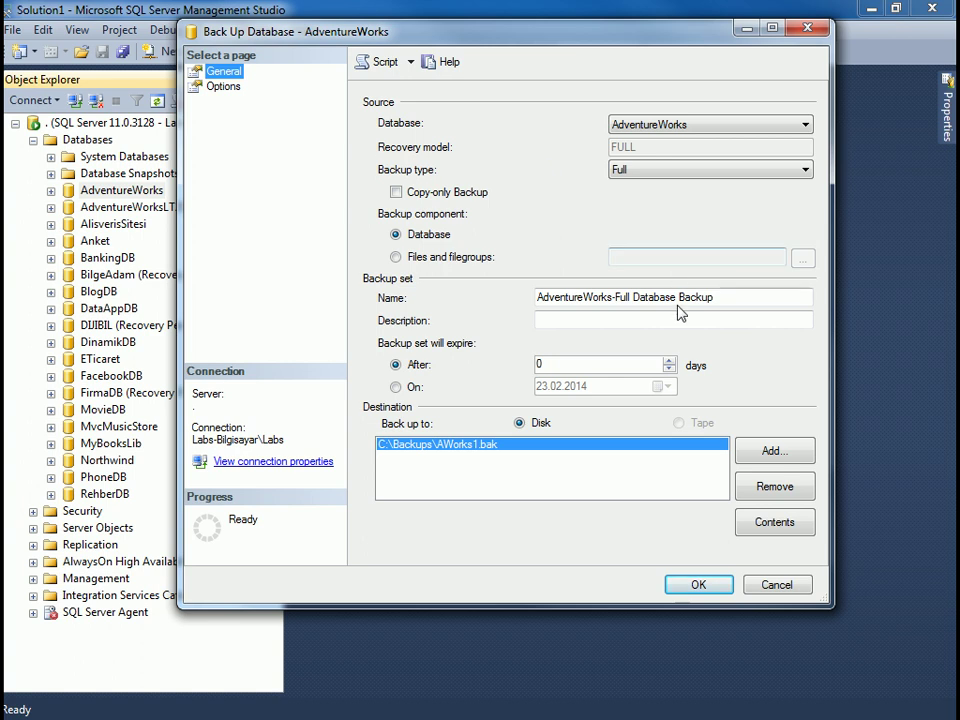
{"action": "left_click", "coordinate": [690, 592]}
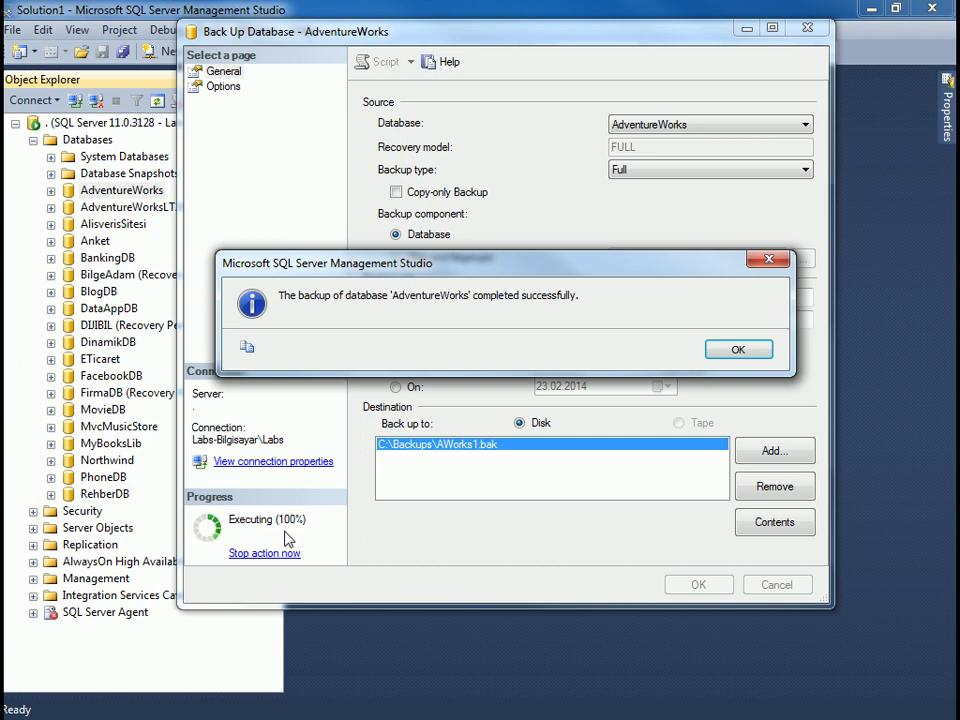
{"action": "left_click", "coordinate": [738, 350]}
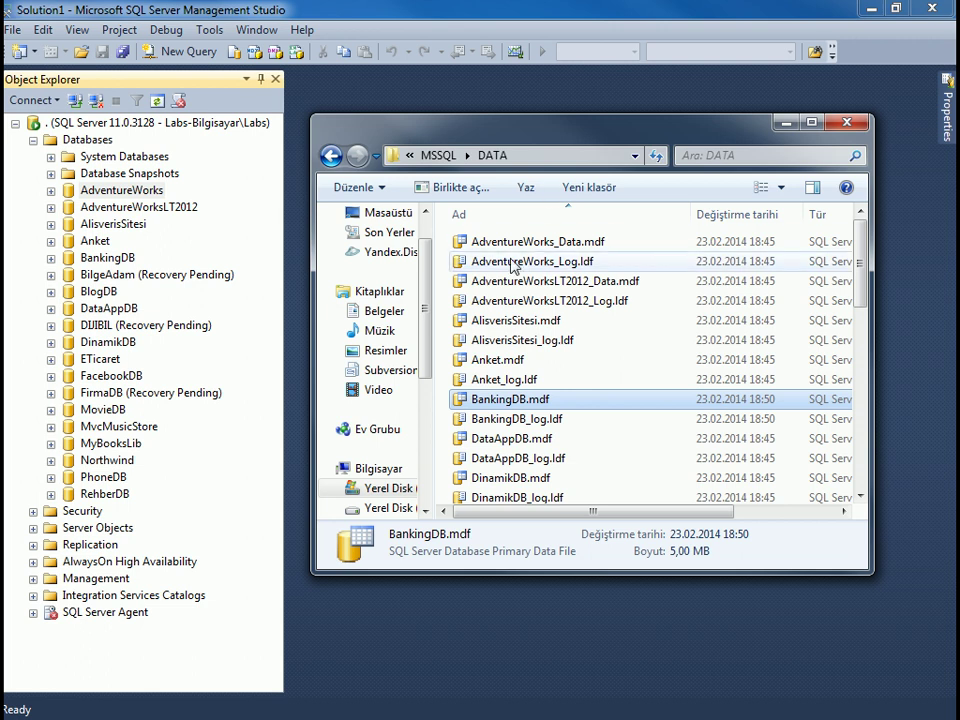
Browse to C:\Backups in the file explorer, examine the AWorks1.bak file's details, and go back to SQL Server Management Studio.
{"action": "left_click_drag", "start_coordinate": [437, 277], "coordinate": [467, 300]}
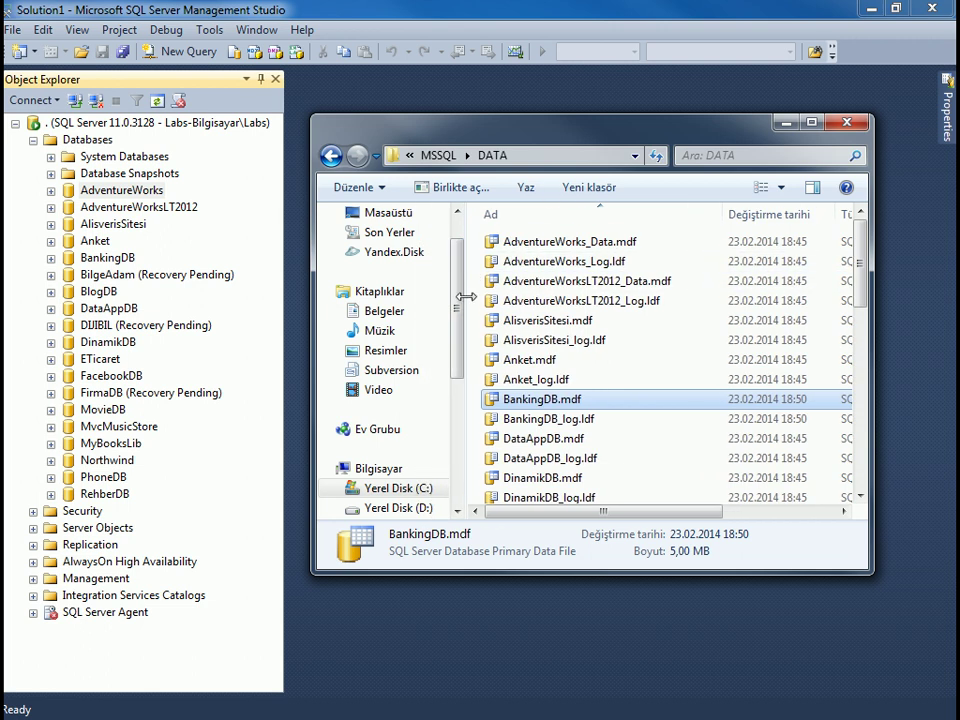
{"action": "left_click", "coordinate": [390, 489]}
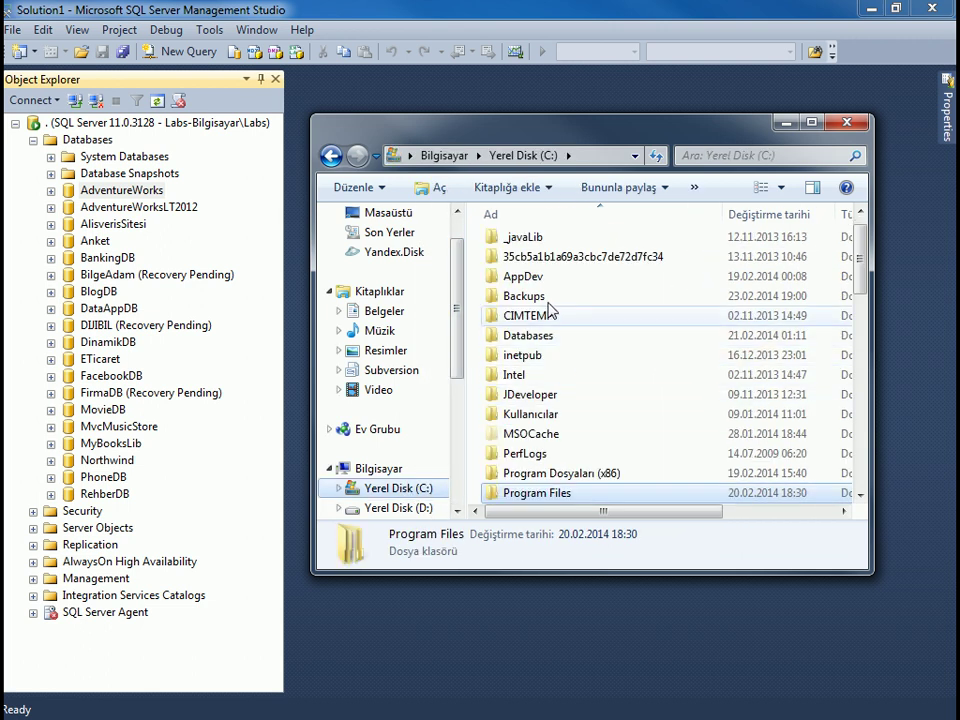
{"action": "double_click", "coordinate": [546, 297]}
{"action": "left_click", "coordinate": [553, 244]}
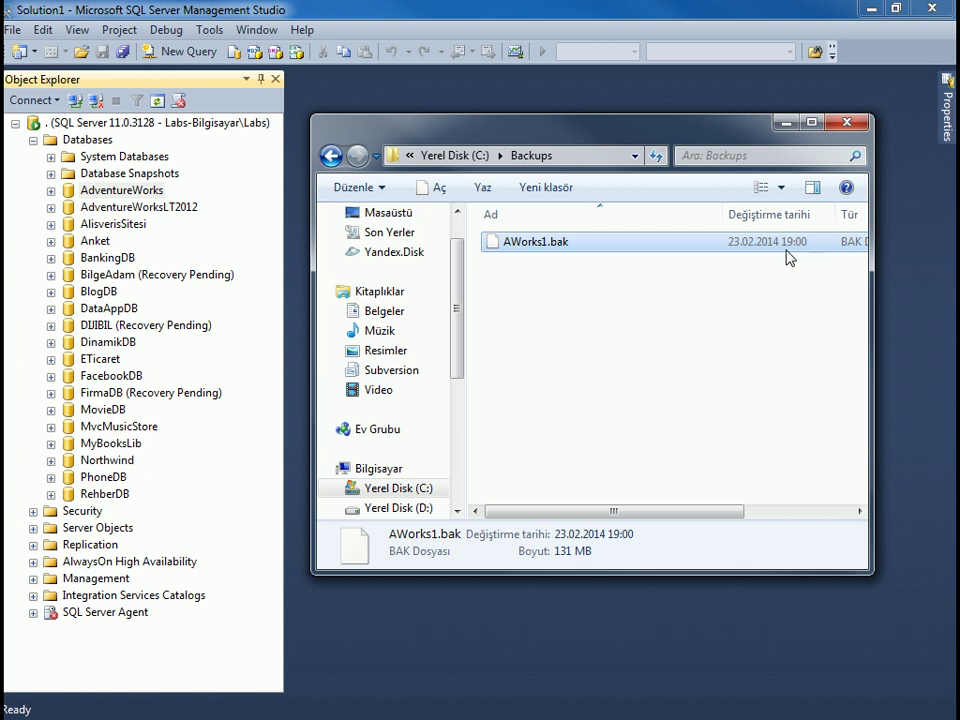
{"action": "left_click_drag", "start_coordinate": [869, 242], "coordinate": [916, 240]}
{"action": "left_click_drag", "start_coordinate": [779, 147], "coordinate": [734, 153]}
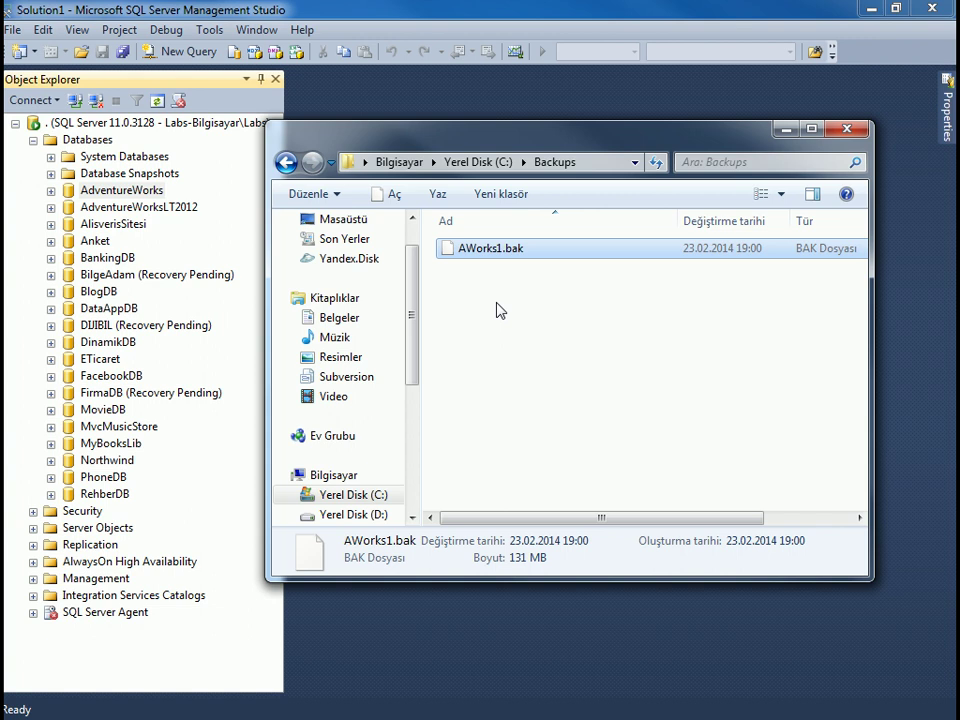
{"action": "left_click", "coordinate": [482, 96]}
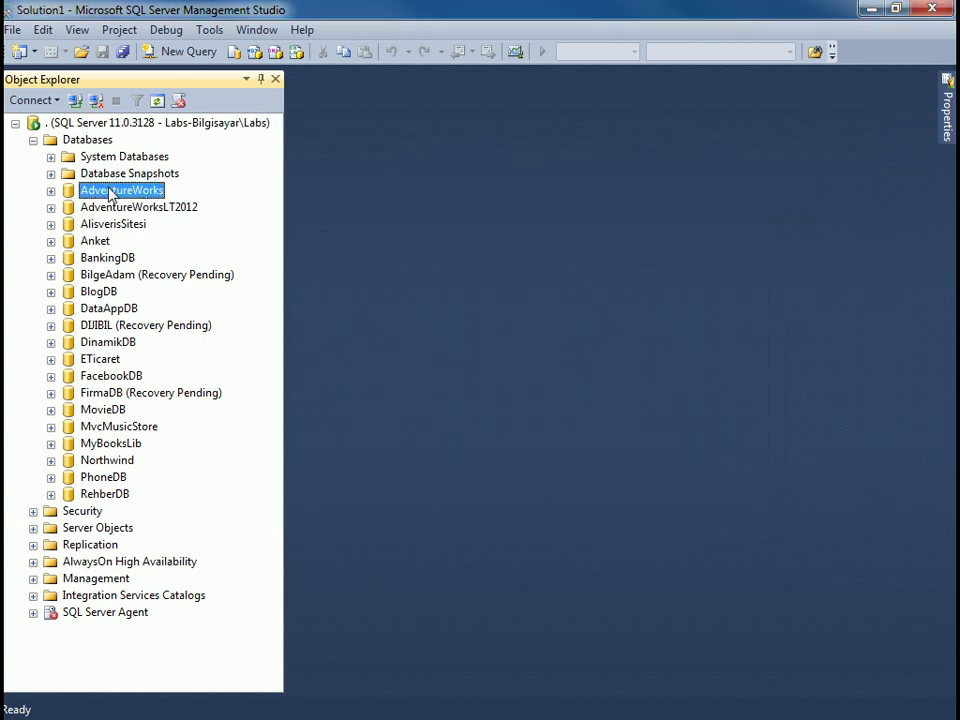
{"action": "right_click", "coordinate": [90, 141]}
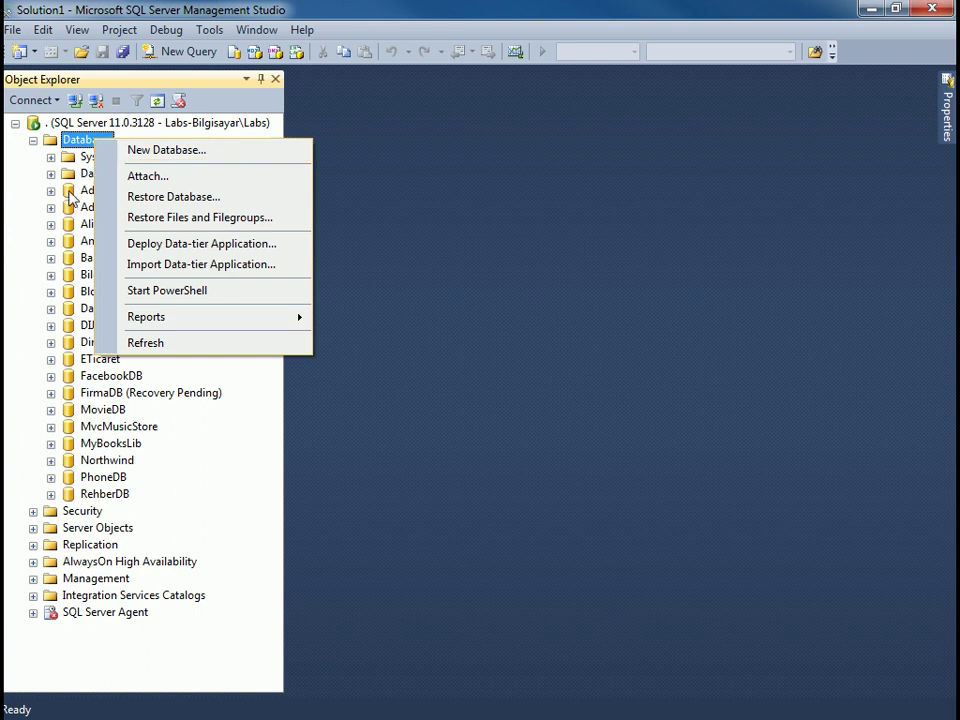
{"action": "left_click", "coordinate": [156, 200]}
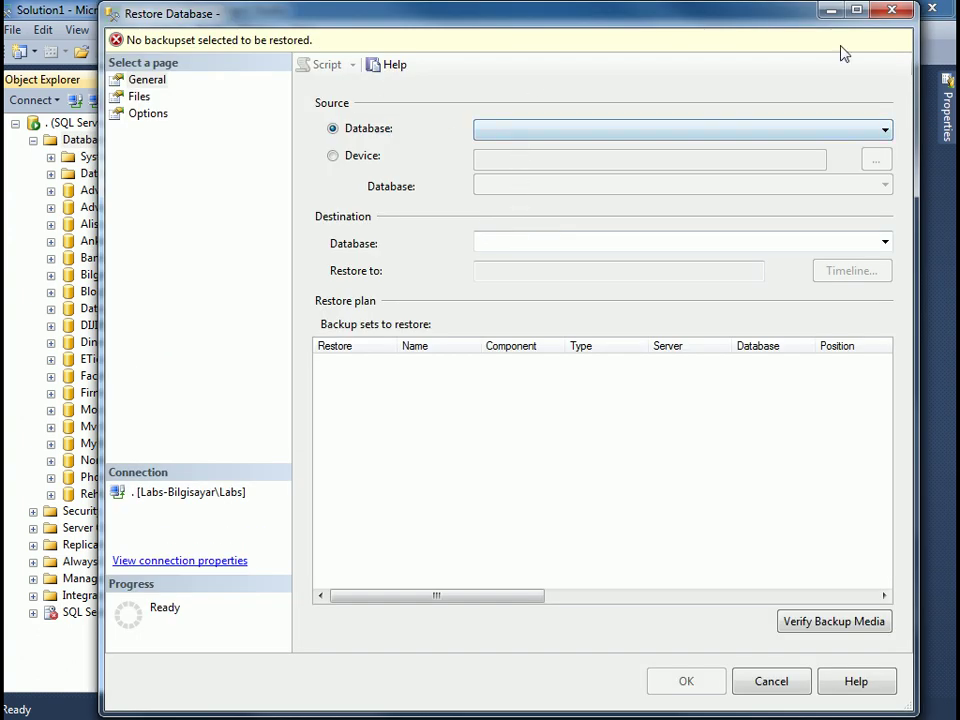
{"action": "key", "text": "Escape"}
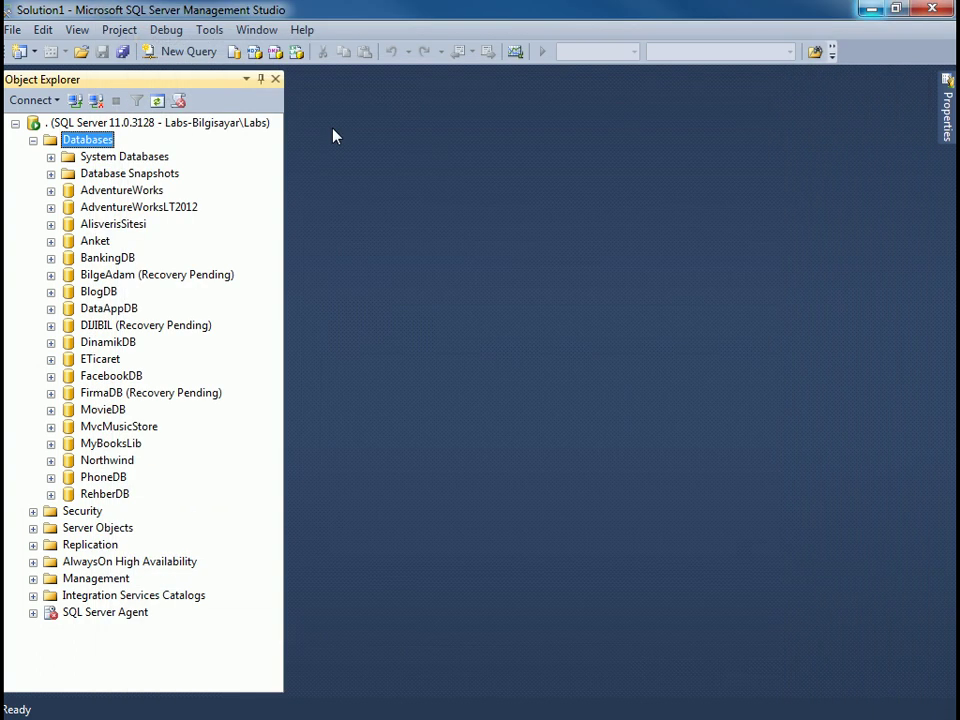
{"action": "right_click", "coordinate": [88, 148]}
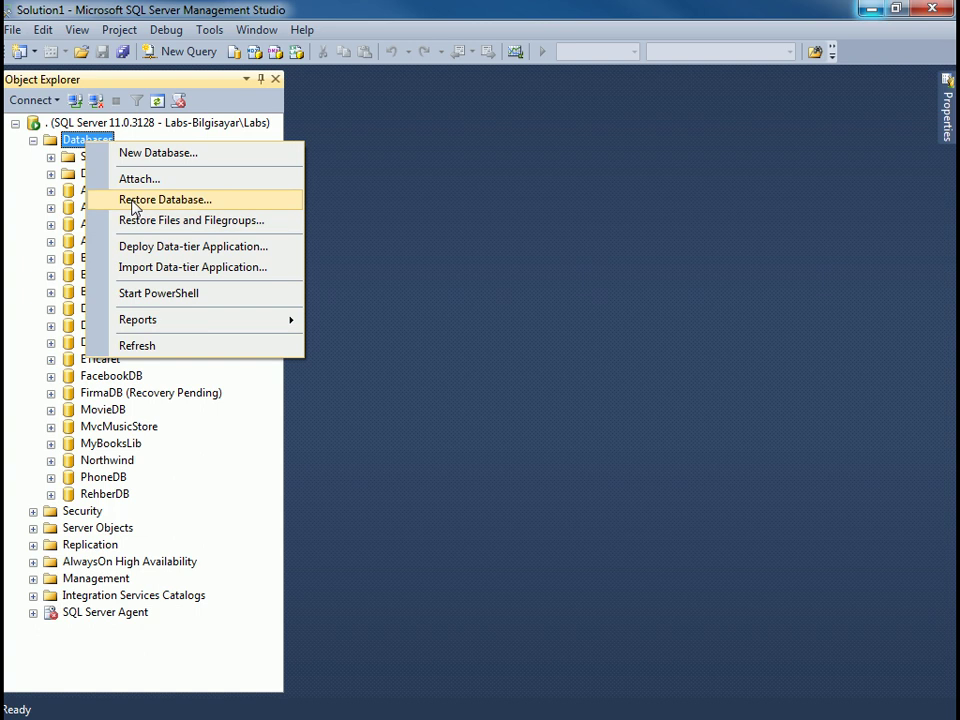
{"action": "left_click", "coordinate": [467, 216]}
Open the database restore settings for AdventureWorks, review the source, destination and backup sets, and close them without restoring.
{"action": "right_click", "coordinate": [94, 194]}
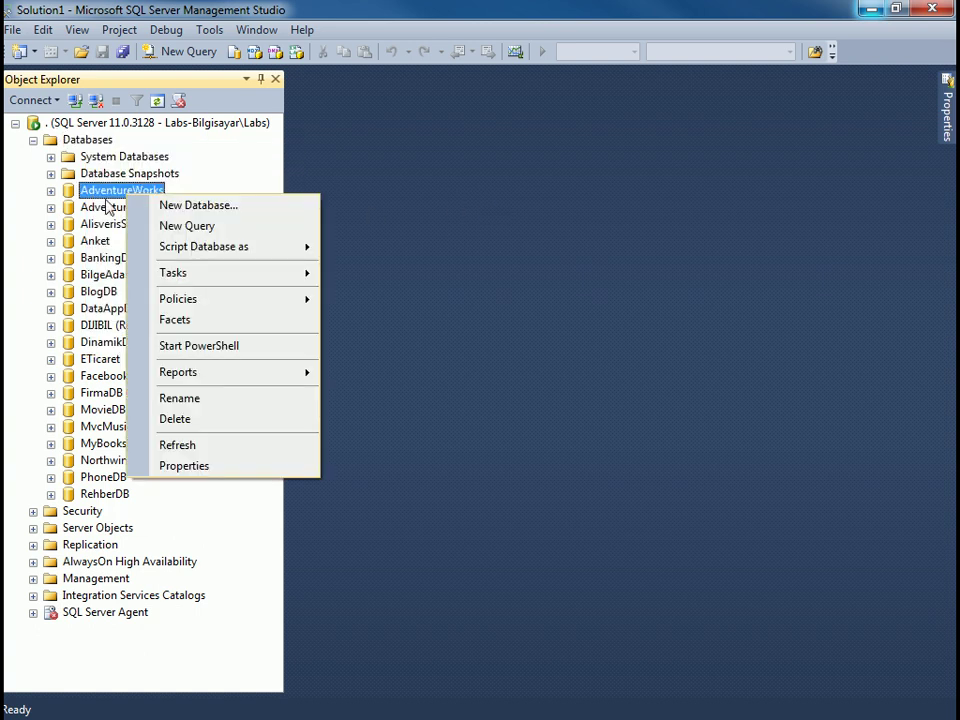
{"action": "mouse_move", "coordinate": [210, 276]}
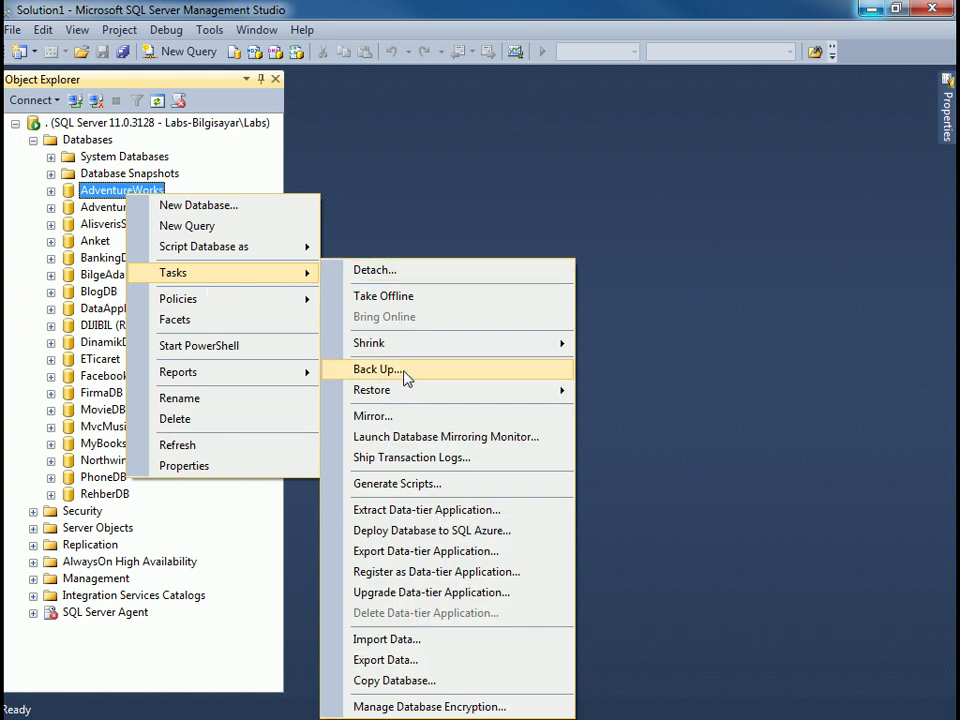
{"action": "mouse_move", "coordinate": [399, 399]}
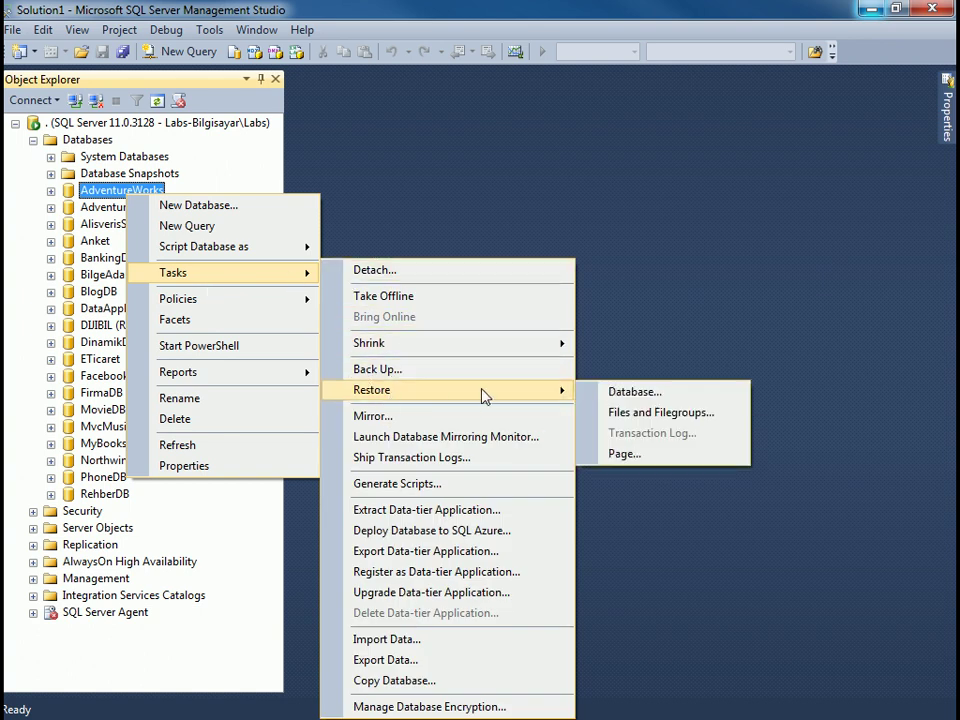
{"action": "left_click", "coordinate": [622, 392]}
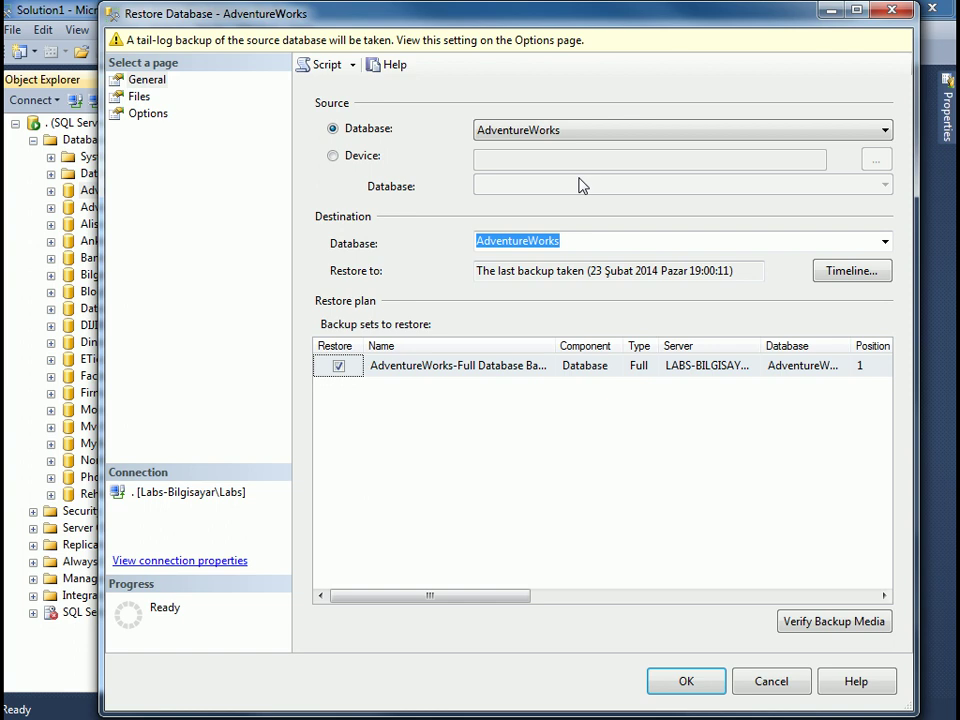
{"action": "left_click", "coordinate": [889, 10]}
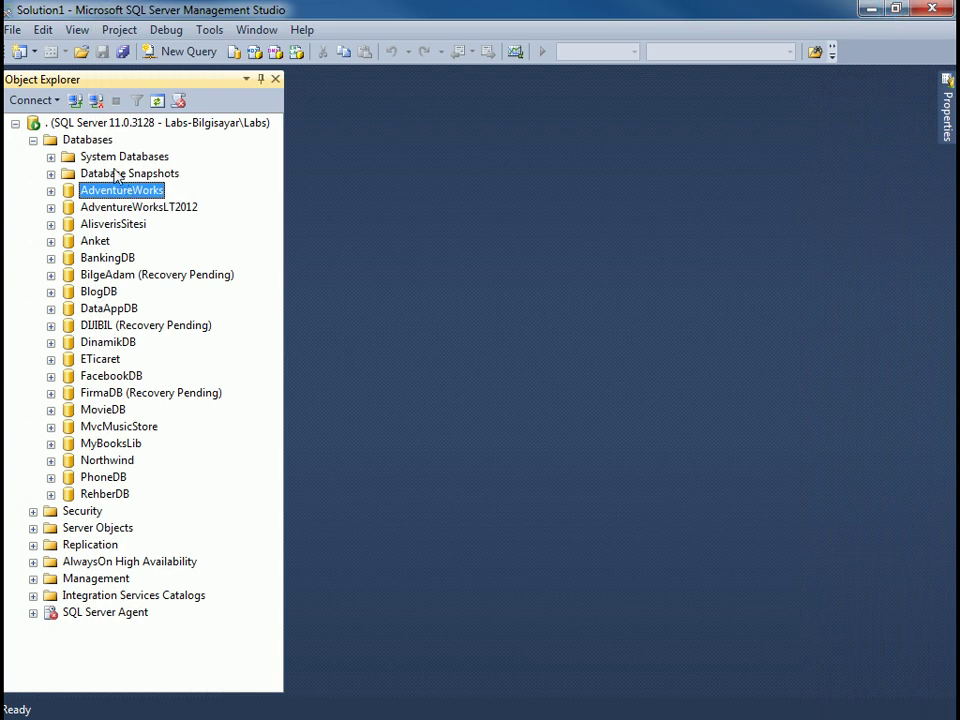
Open the general database restore settings for the Databases folder and choose AdventureWorks as the source database.
{"action": "right_click", "coordinate": [98, 143]}
{"action": "left_click", "coordinate": [510, 204]}
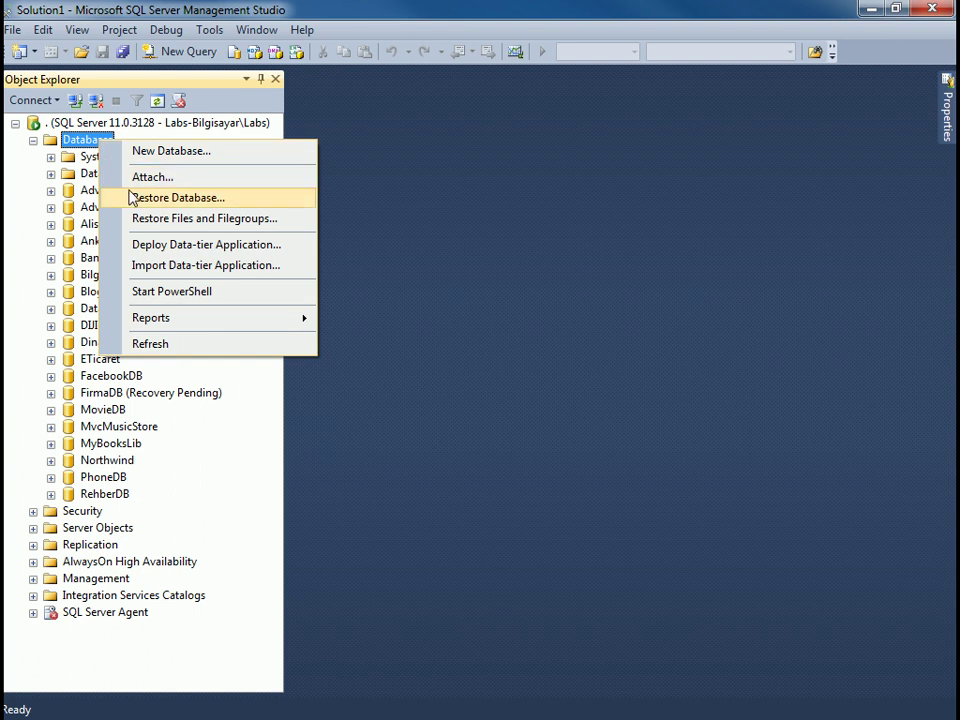
{"action": "left_click", "coordinate": [200, 197]}
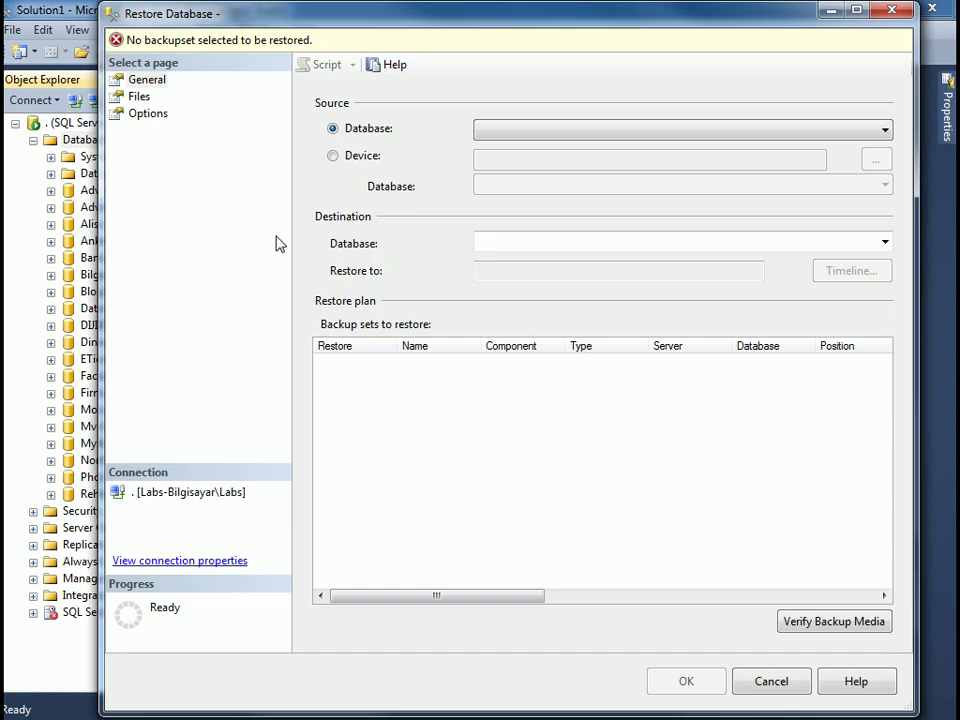
{"action": "left_click", "coordinate": [508, 131]}
{"action": "left_click", "coordinate": [511, 150]}
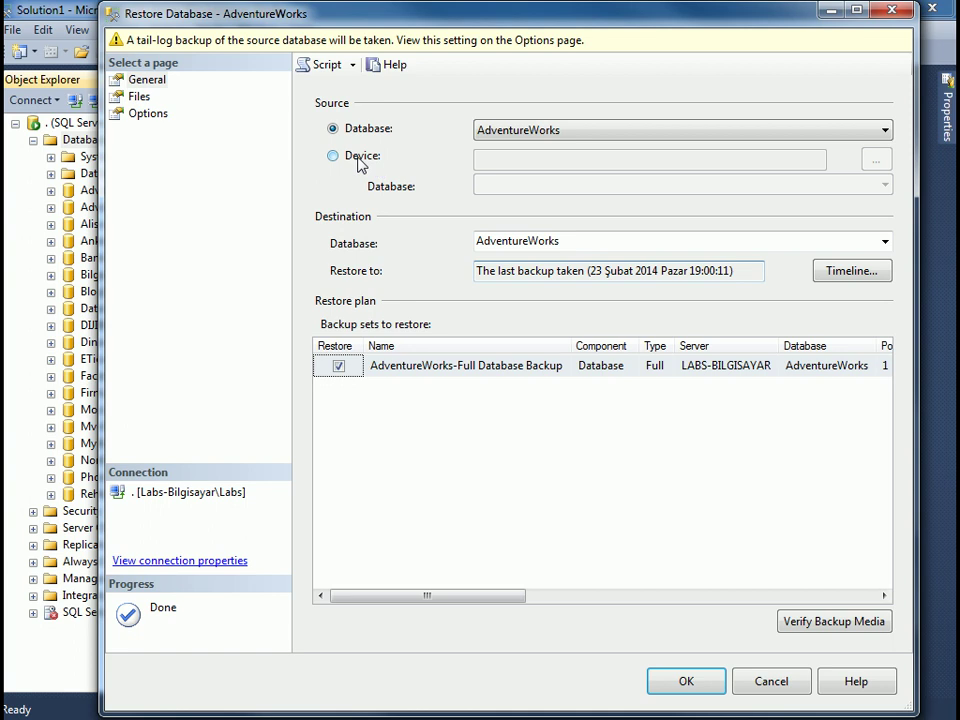
Switch the restore source to a device and keep File as the backup media type for the device selection.
{"action": "left_click", "coordinate": [359, 161]}
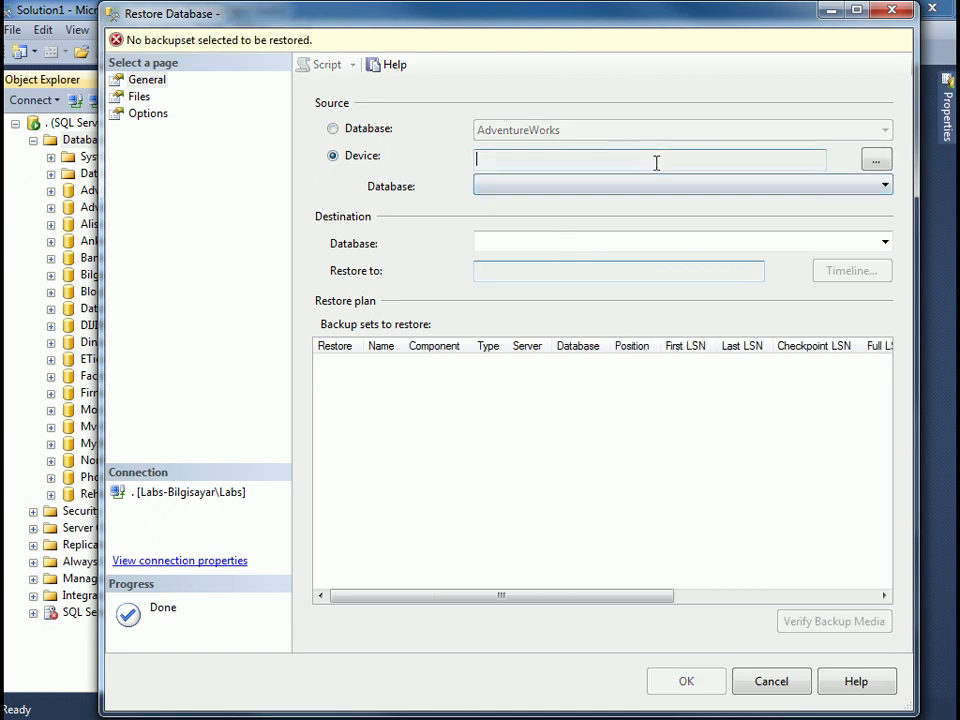
{"action": "left_click", "coordinate": [876, 163]}
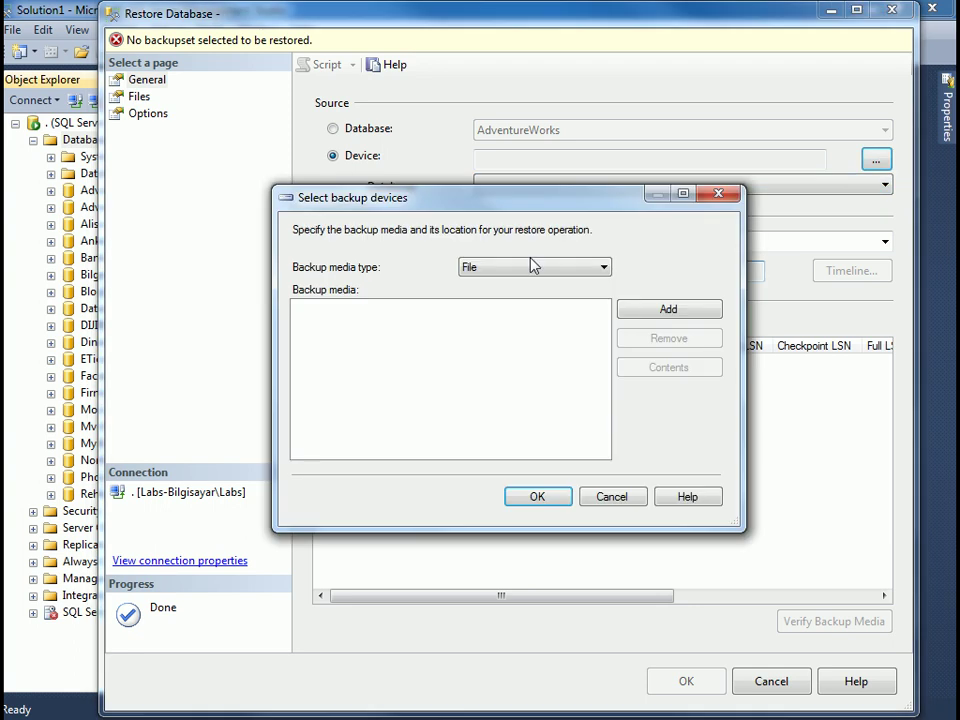
{"action": "left_click", "coordinate": [562, 270]}
{"action": "left_click", "coordinate": [590, 283]}
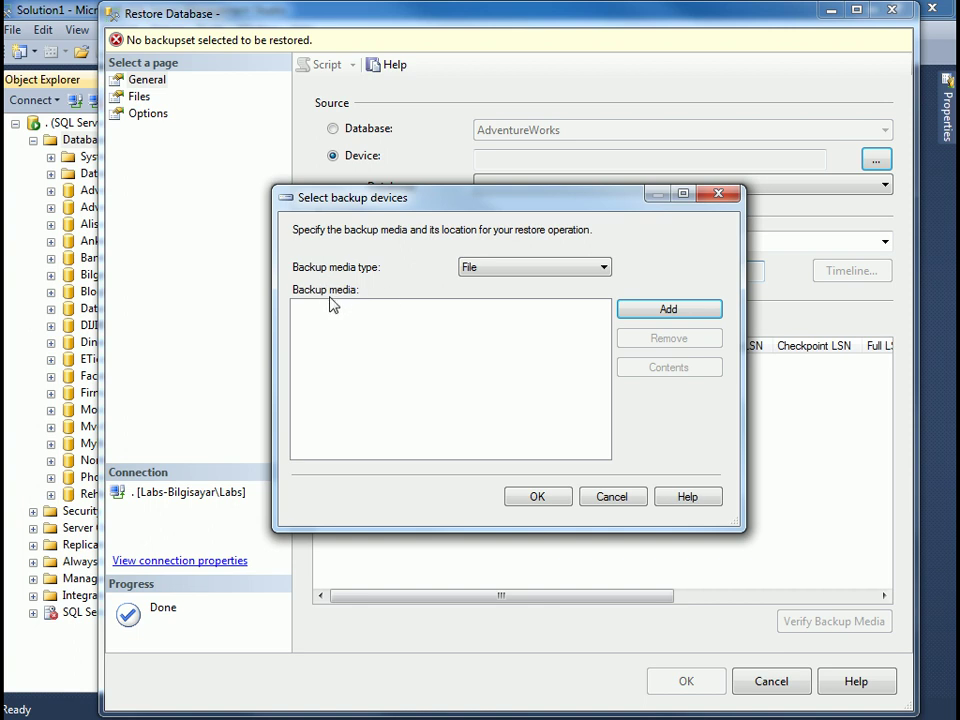
Add AWorks1.bak from C:\Backups as the backup media and accept it as the restore source.
{"action": "left_click", "coordinate": [668, 316]}
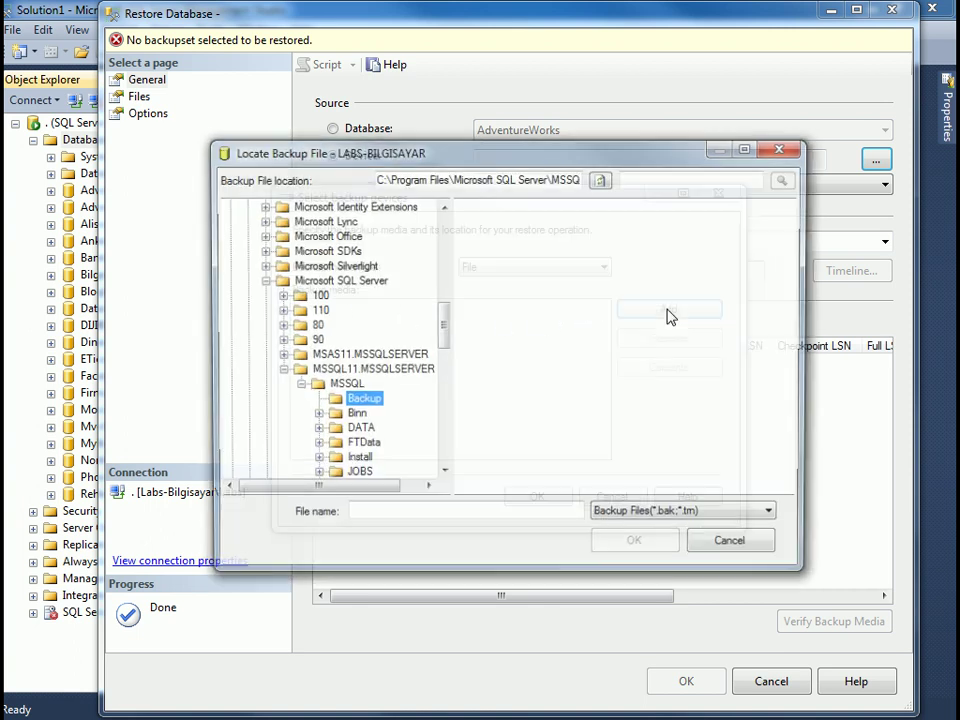
{"action": "left_click", "coordinate": [370, 401]}
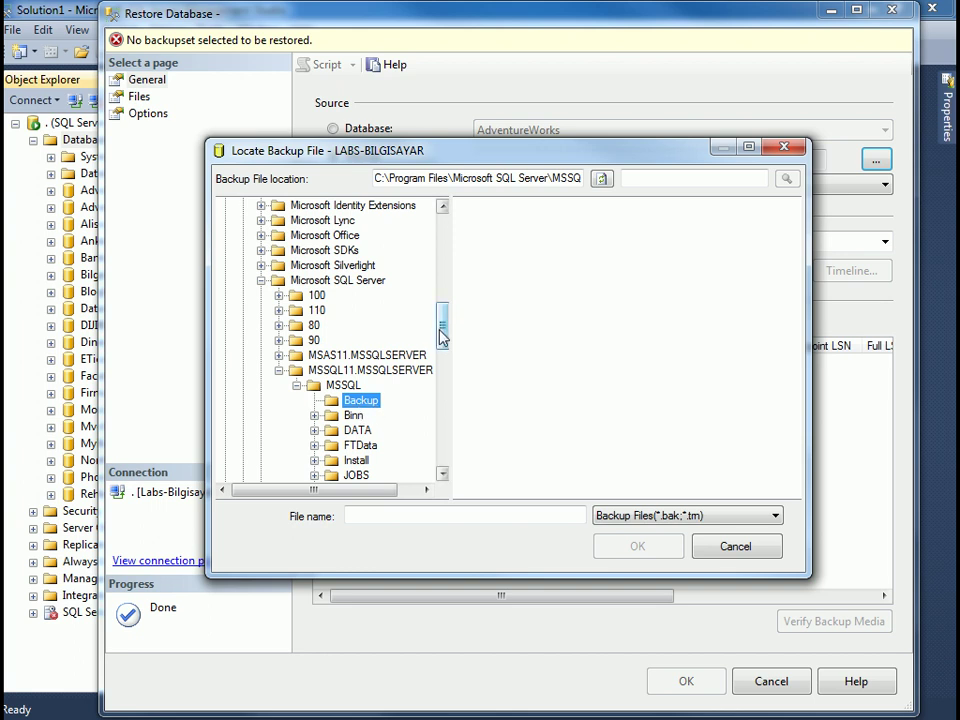
{"action": "left_click_drag", "start_coordinate": [441, 335], "coordinate": [441, 236]}
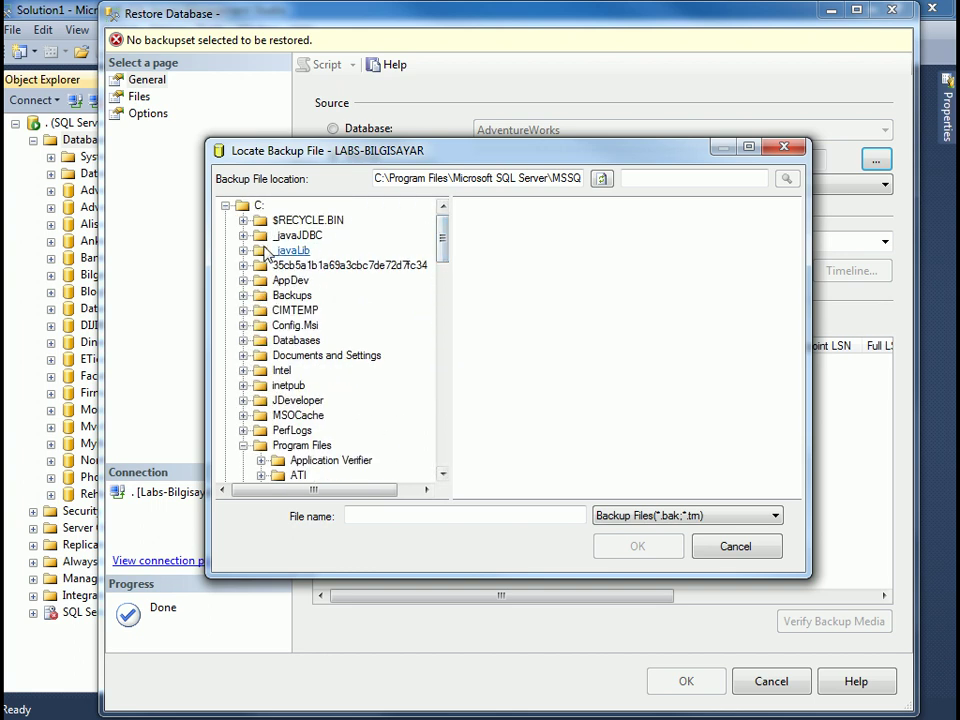
{"action": "left_click", "coordinate": [292, 295]}
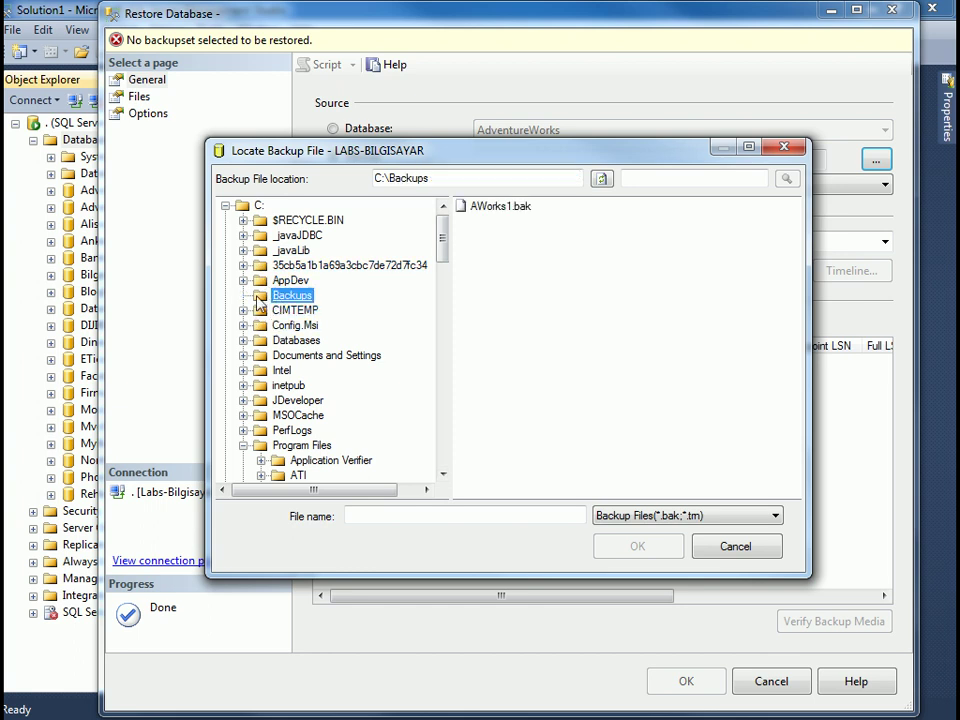
{"action": "left_click", "coordinate": [495, 207]}
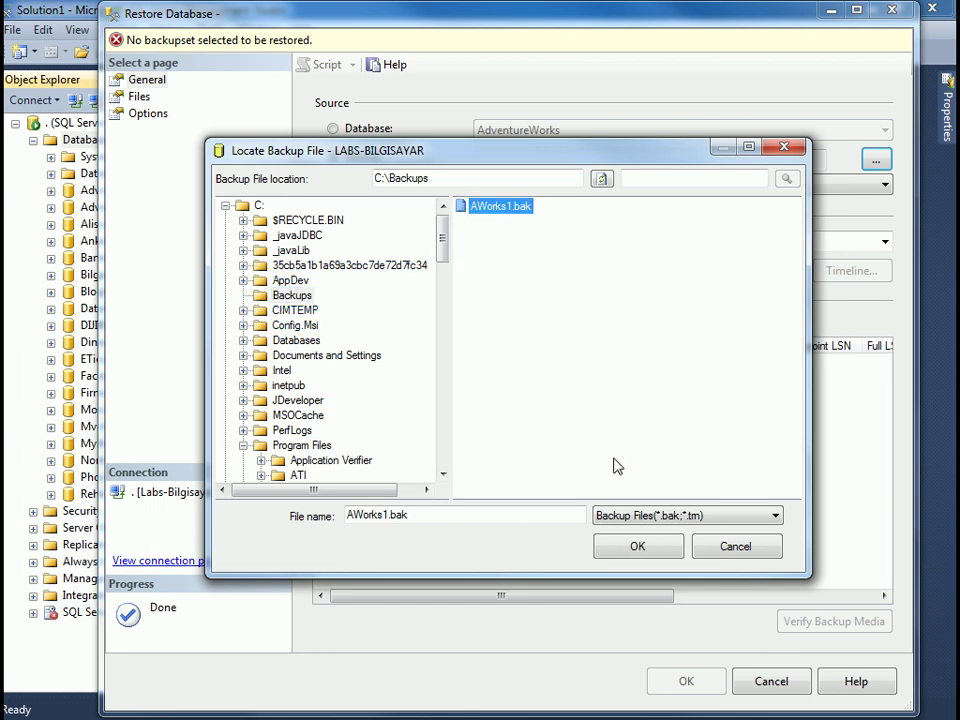
{"action": "left_click", "coordinate": [636, 546]}
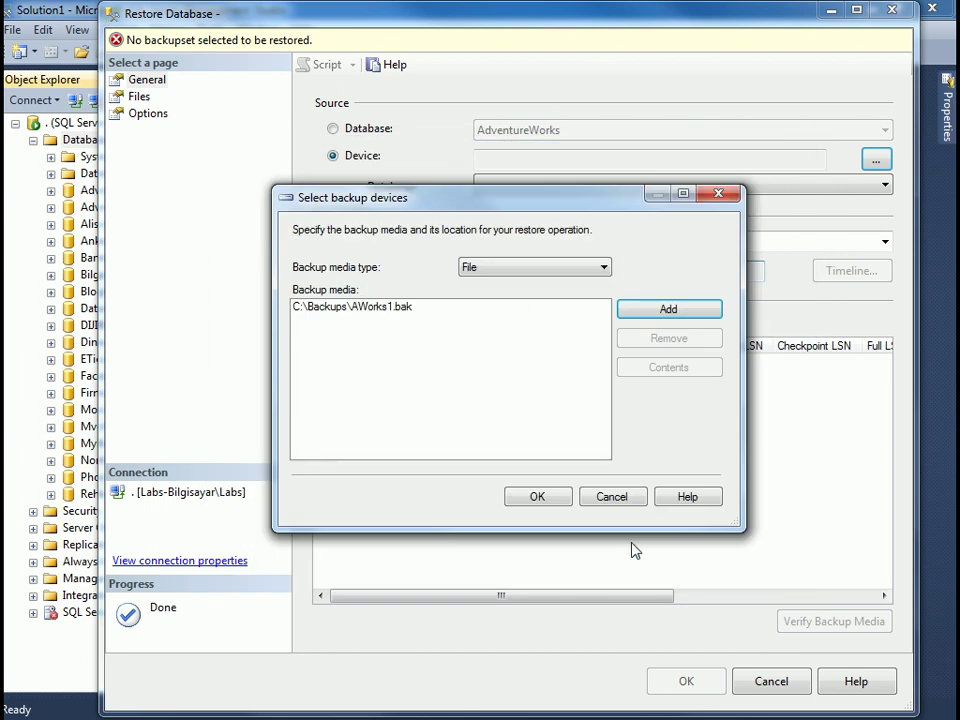
{"action": "left_click", "coordinate": [534, 500]}
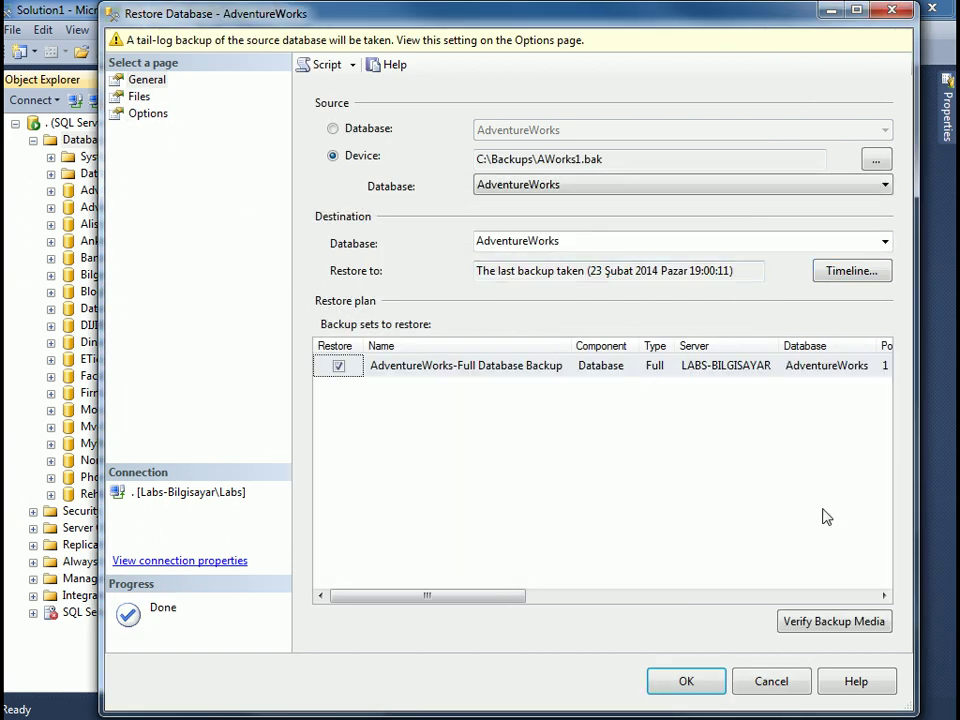
Verify the backup media and try to restore the backup to a destination database named AdventureWorks1.
{"action": "left_click", "coordinate": [822, 622]}
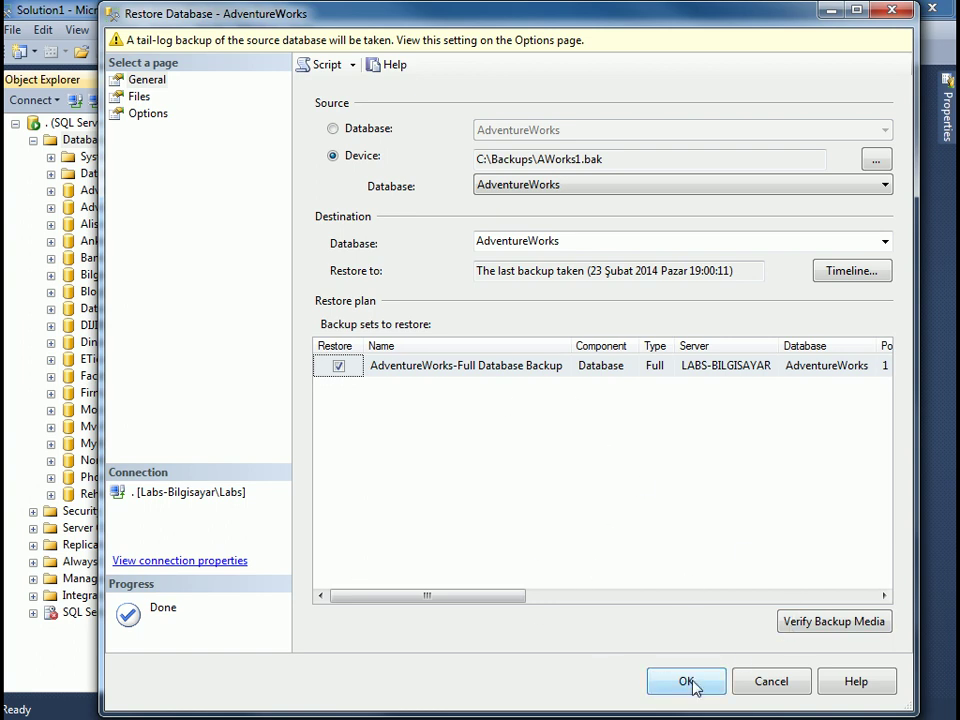
{"action": "double_click", "coordinate": [574, 243]}
{"action": "left_click", "coordinate": [578, 243]}
{"action": "type", "text": "1"}
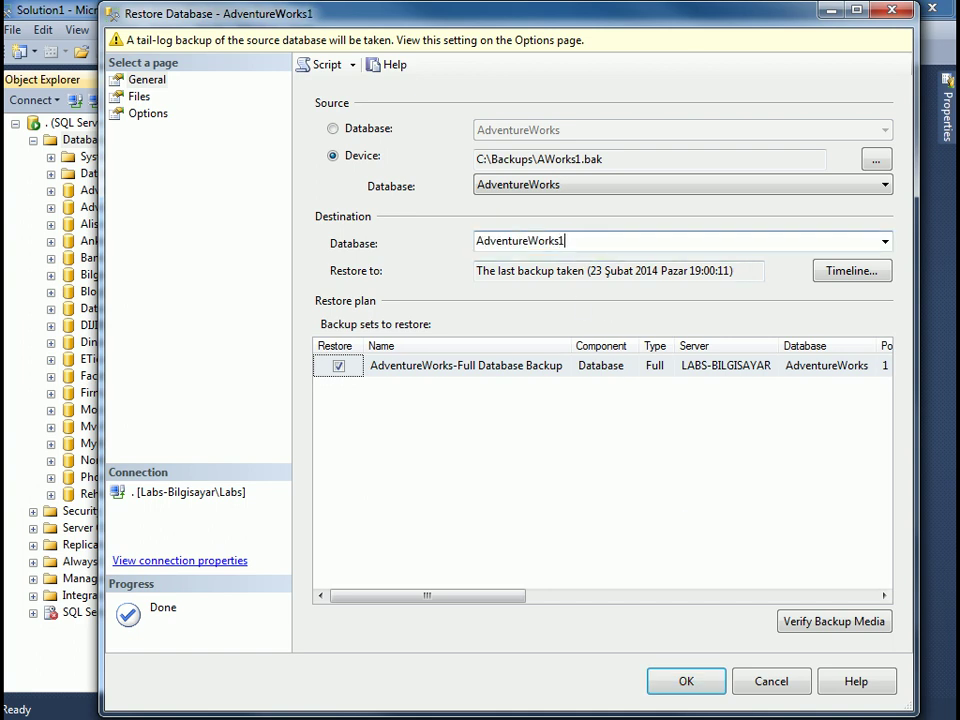
{"action": "left_click", "coordinate": [705, 683]}
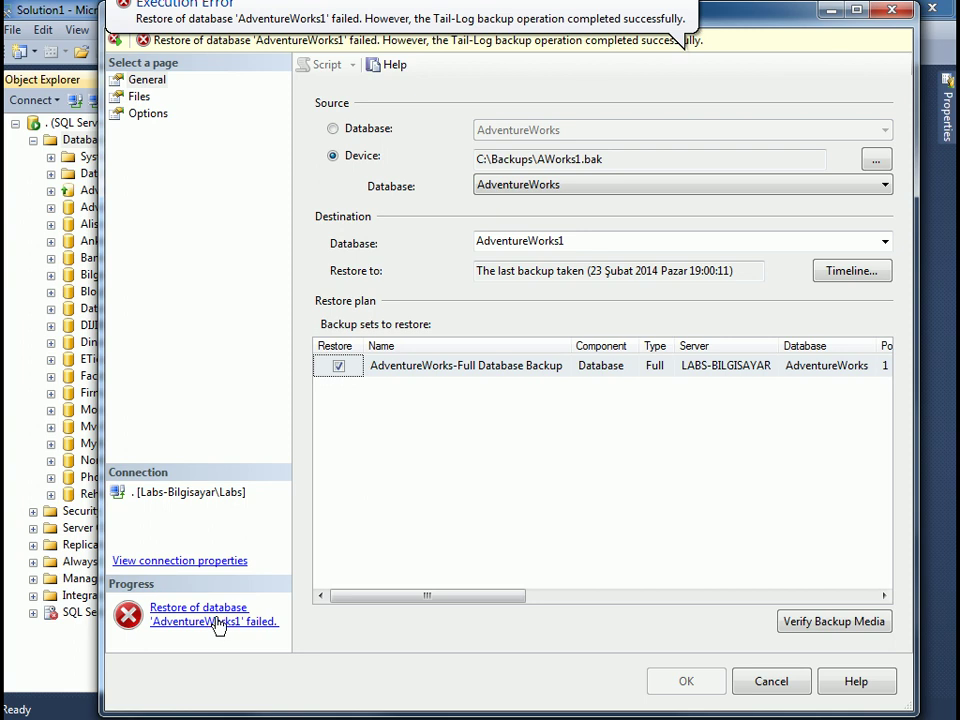
Set the destination database name to AdventureWorks, run the restore, and dismiss the completion message.
{"action": "double_click", "coordinate": [588, 243]}
{"action": "left_click", "coordinate": [590, 244]}
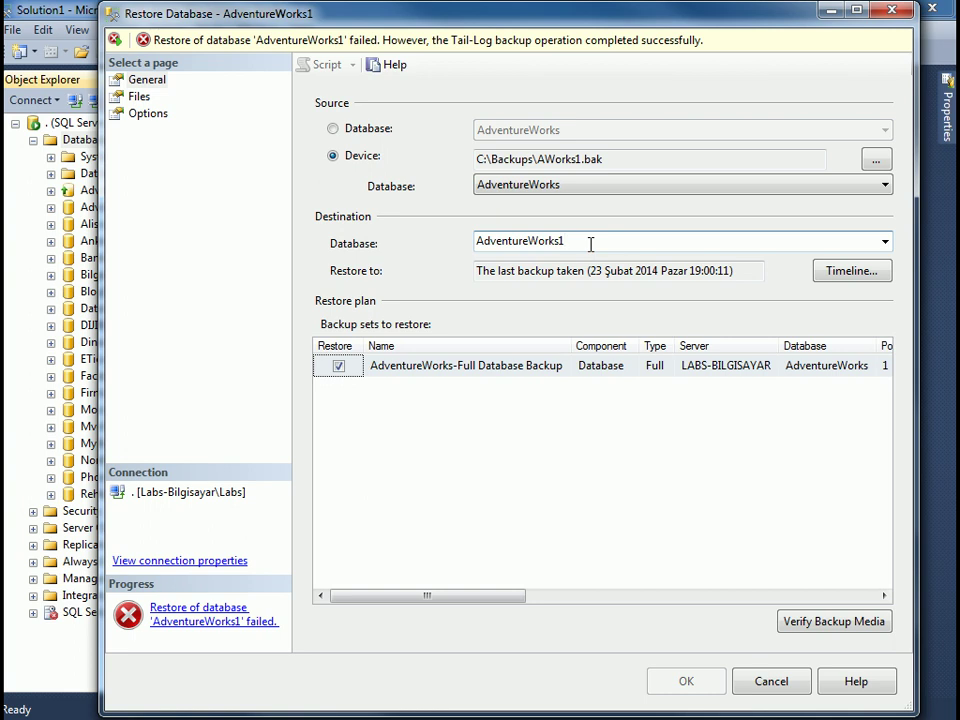
{"action": "key", "text": "BackSpace"}
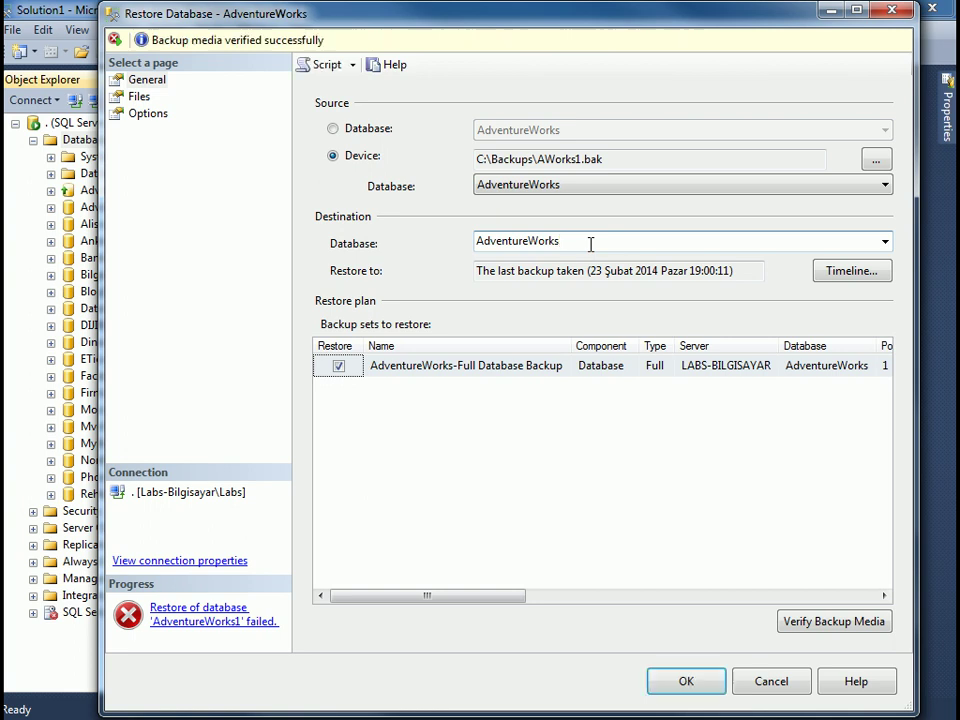
{"action": "left_click", "coordinate": [684, 681]}
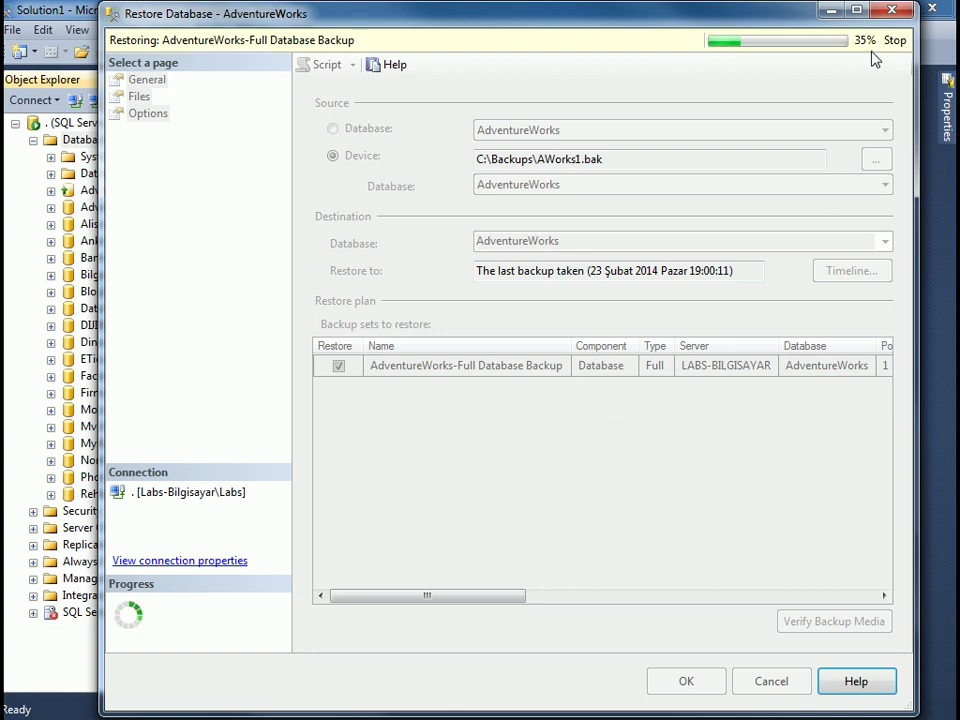
{"action": "left_click_drag", "start_coordinate": [753, 22], "coordinate": [728, 86]}
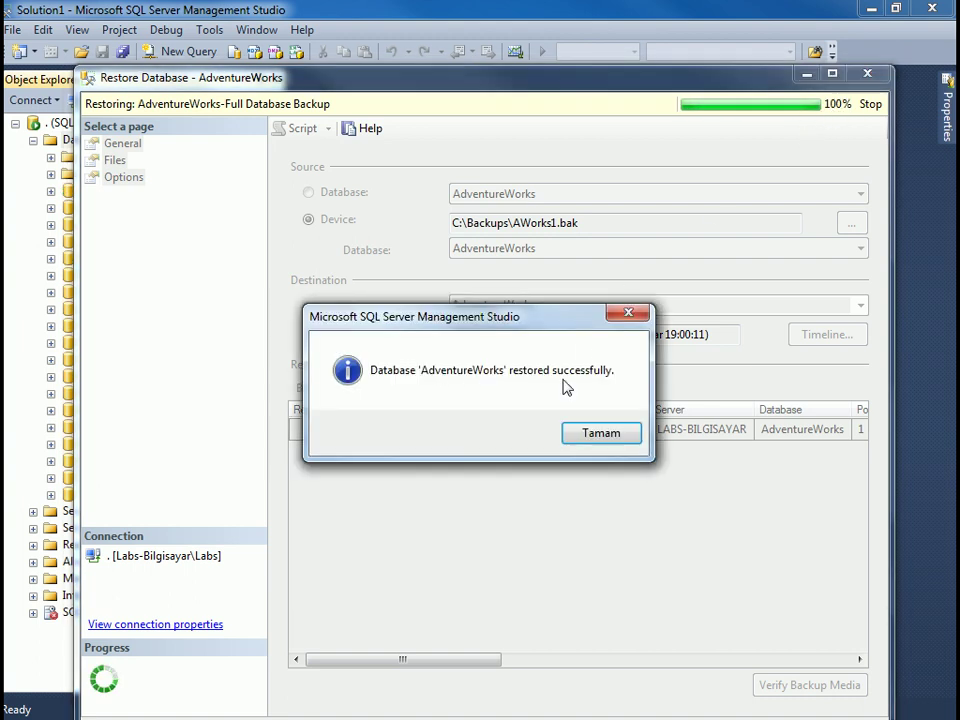
{"action": "left_click", "coordinate": [600, 433]}
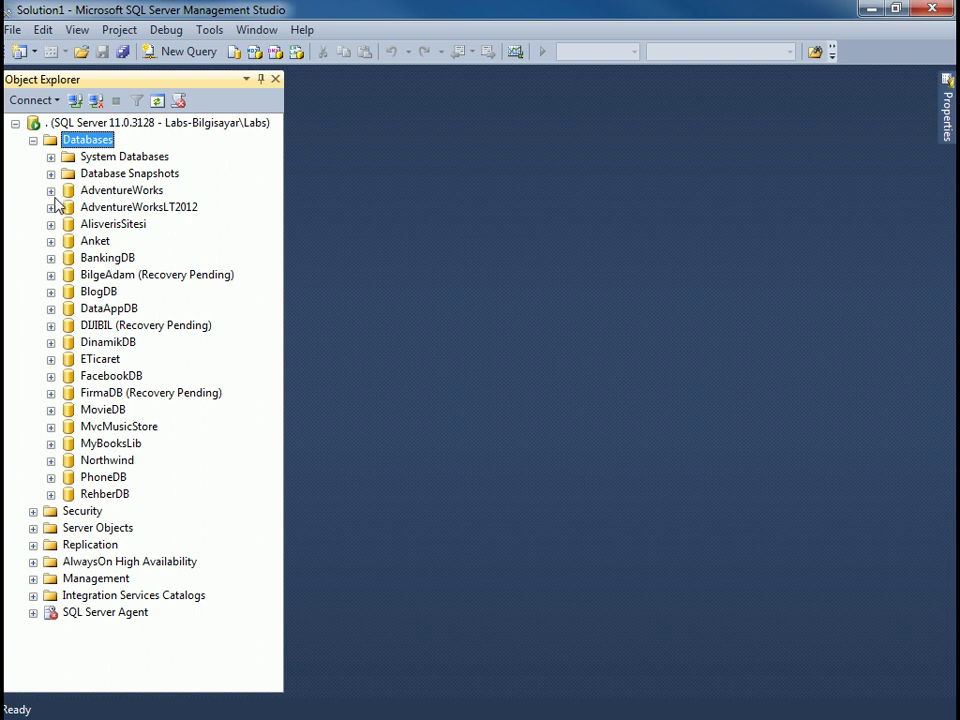
{"action": "right_click", "coordinate": [105, 141]}
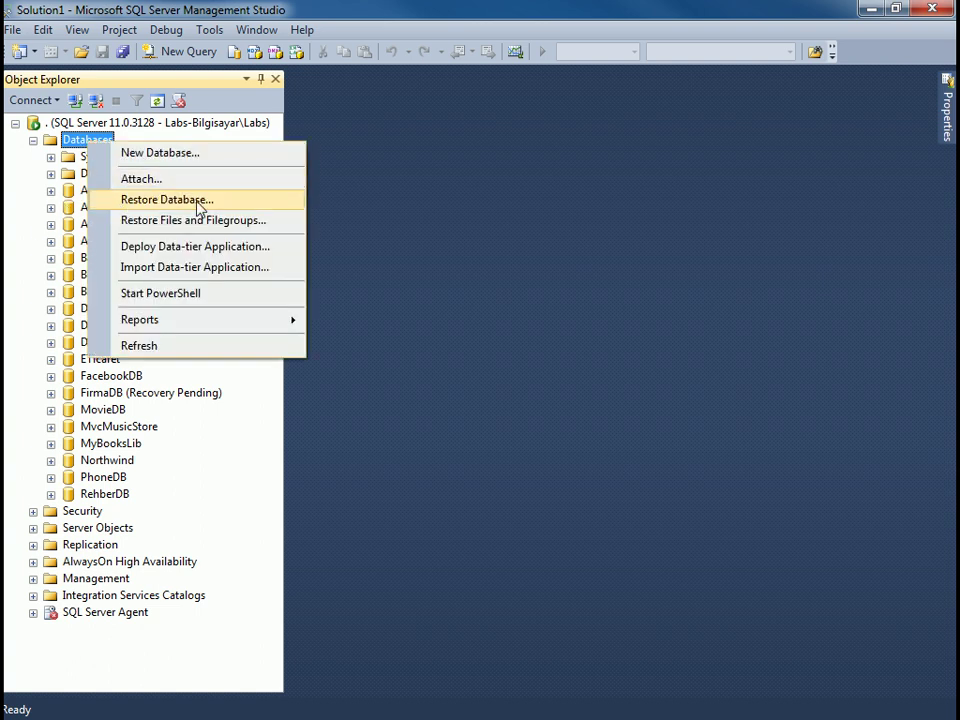
{"action": "left_click", "coordinate": [14, 138]}
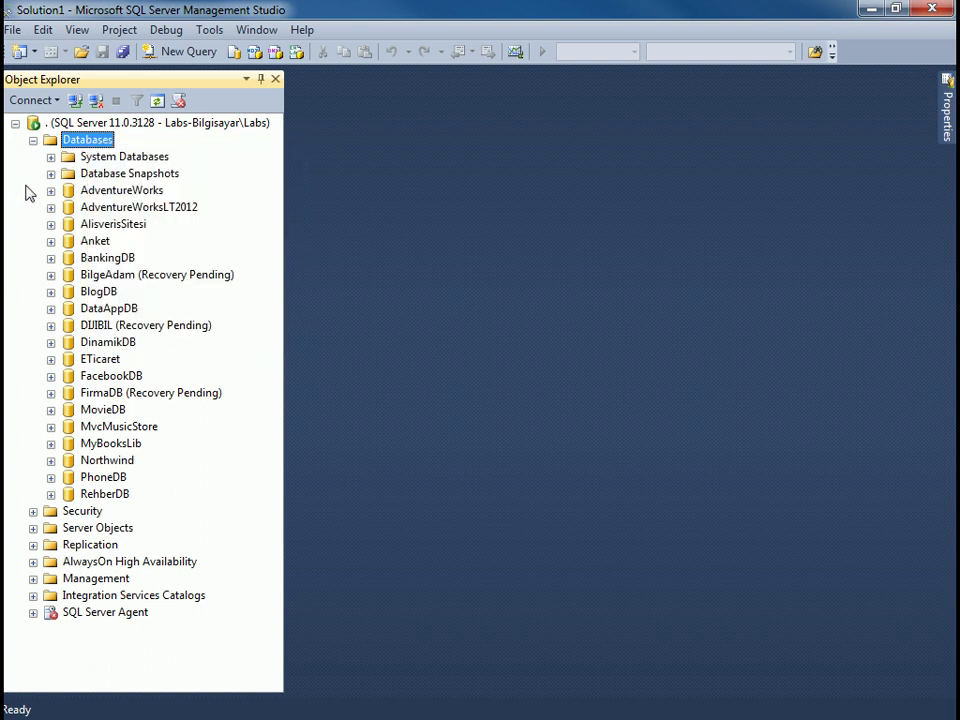
Expand AdventureWorks and generate its CREATE database script in a new query editor window.
{"action": "left_click", "coordinate": [51, 190]}
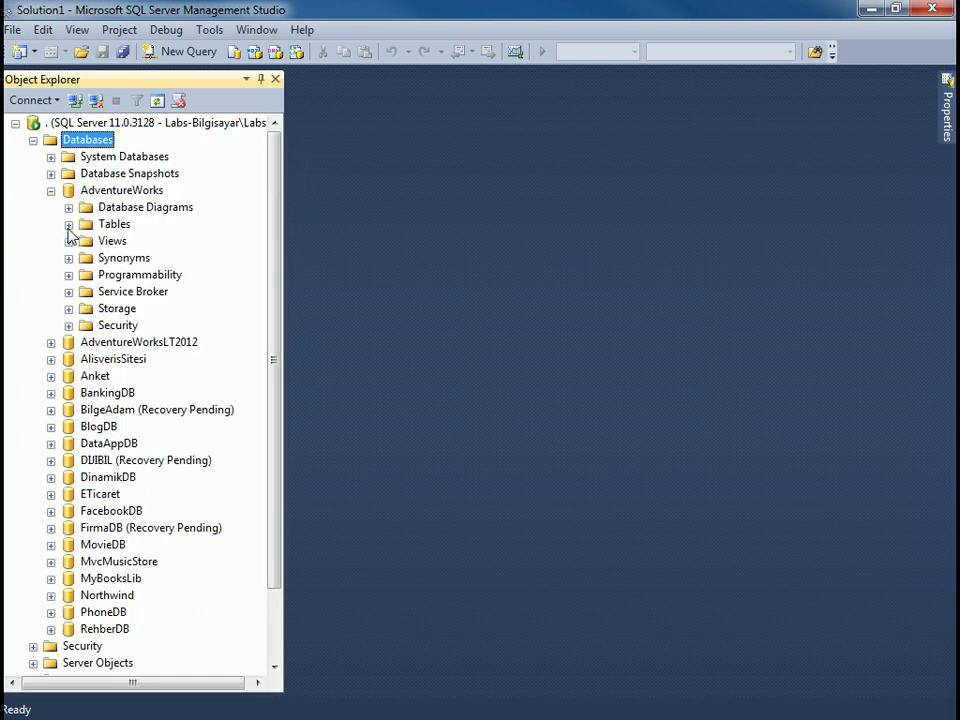
{"action": "right_click", "coordinate": [135, 190]}
{"action": "mouse_move", "coordinate": [221, 272]}
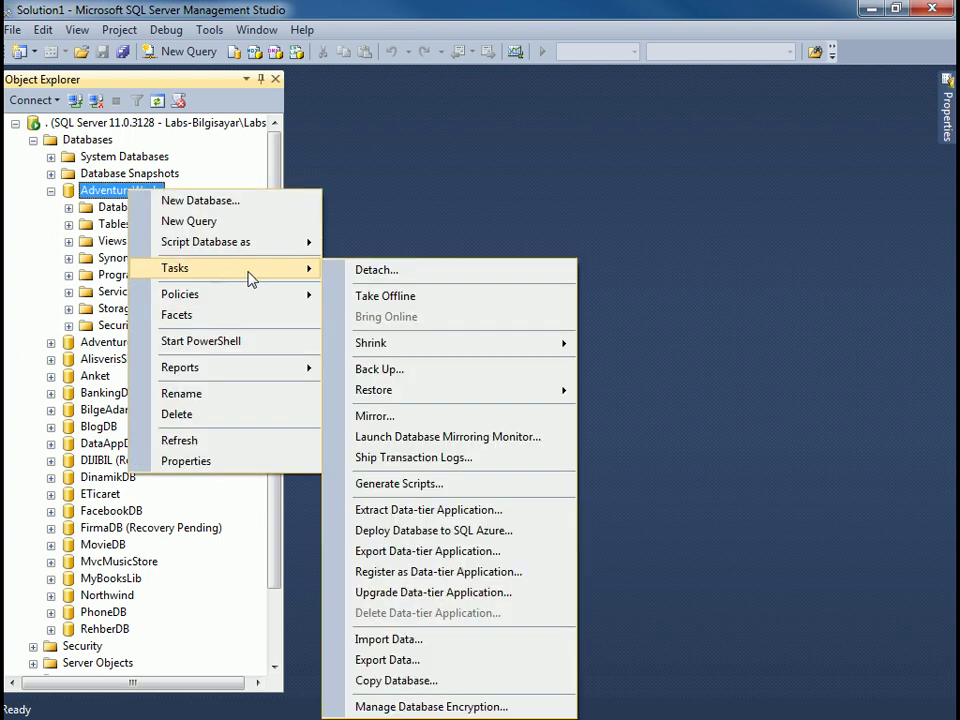
{"action": "mouse_move", "coordinate": [229, 250]}
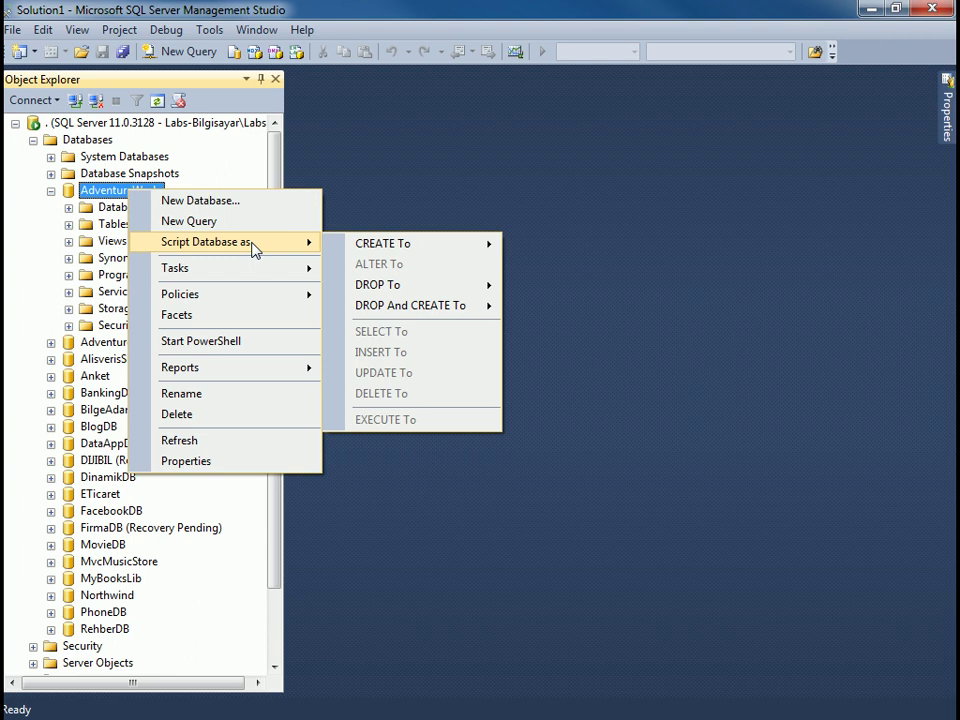
{"action": "mouse_move", "coordinate": [388, 254]}
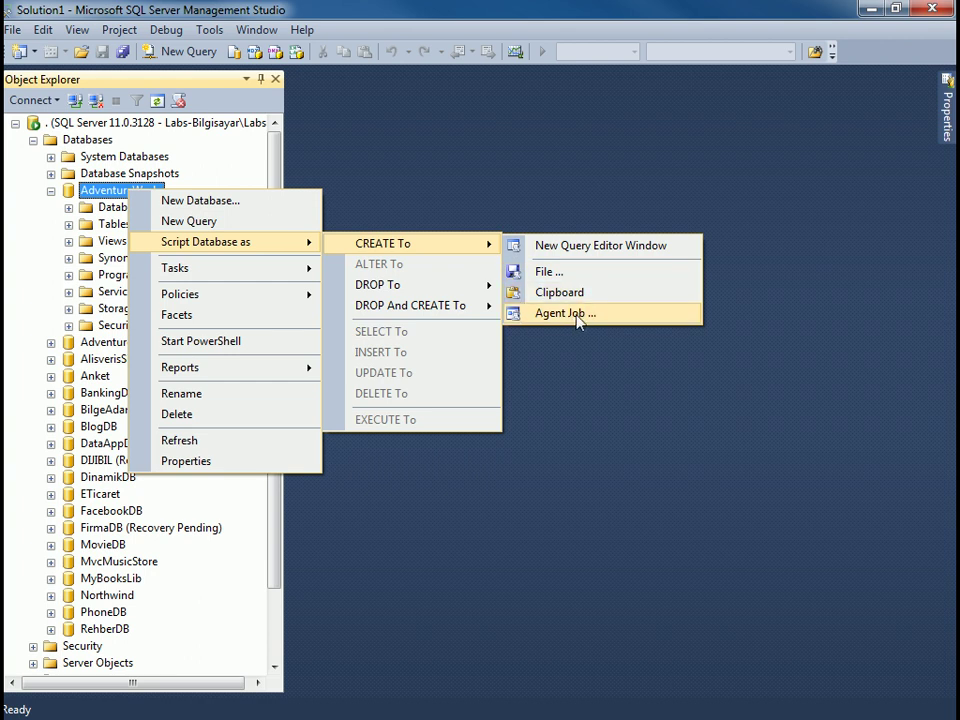
{"action": "left_click", "coordinate": [591, 252]}
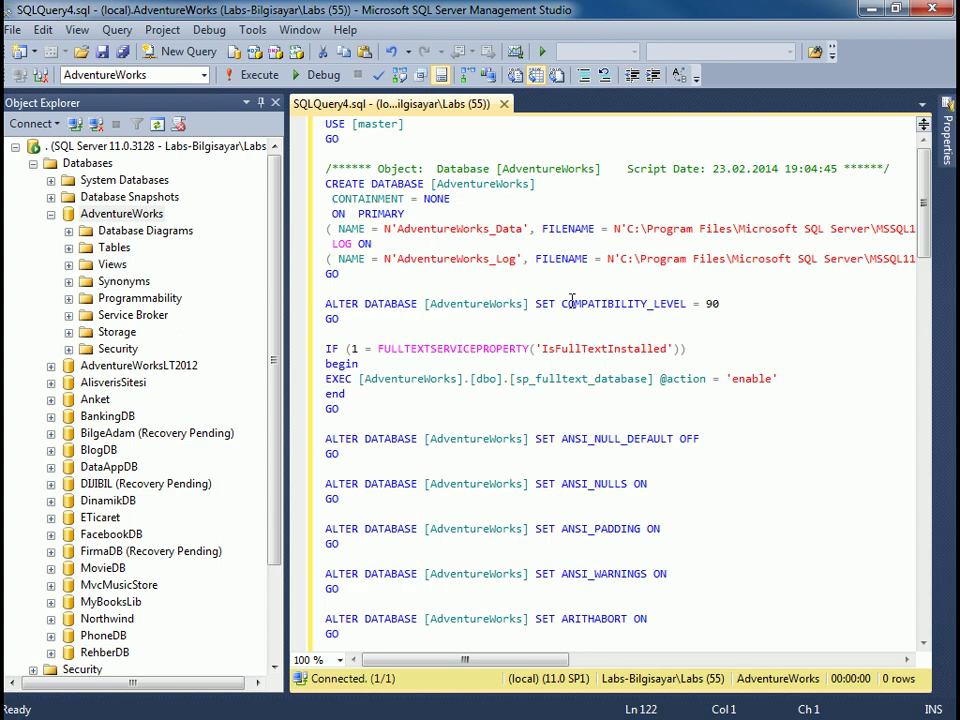
Examine the script's CREATE DATABASE statement, including its data and log file definitions.
{"action": "left_click_drag", "start_coordinate": [326, 186], "coordinate": [437, 272]}
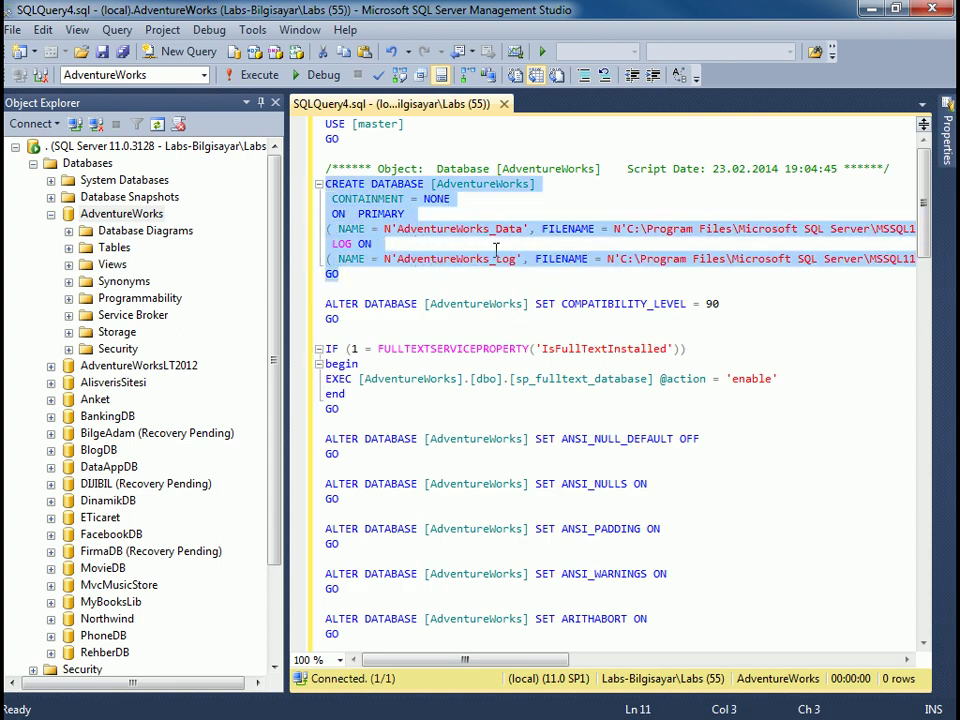
{"action": "left_click", "coordinate": [443, 229]}
{"action": "left_click_drag", "start_coordinate": [466, 659], "coordinate": [422, 703]}
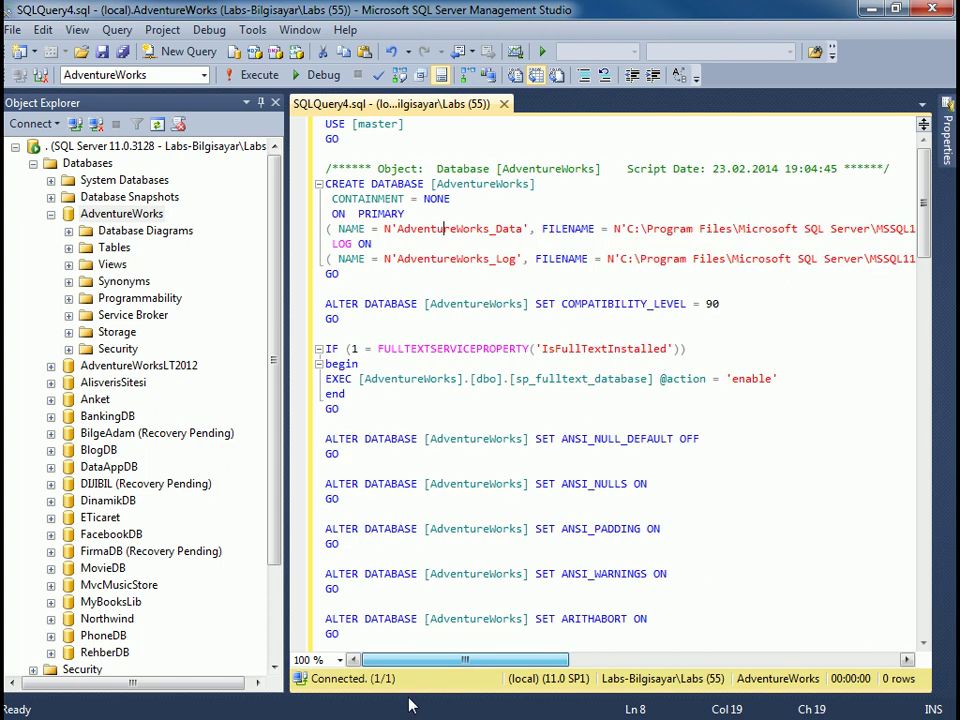
{"action": "left_click", "coordinate": [388, 332]}
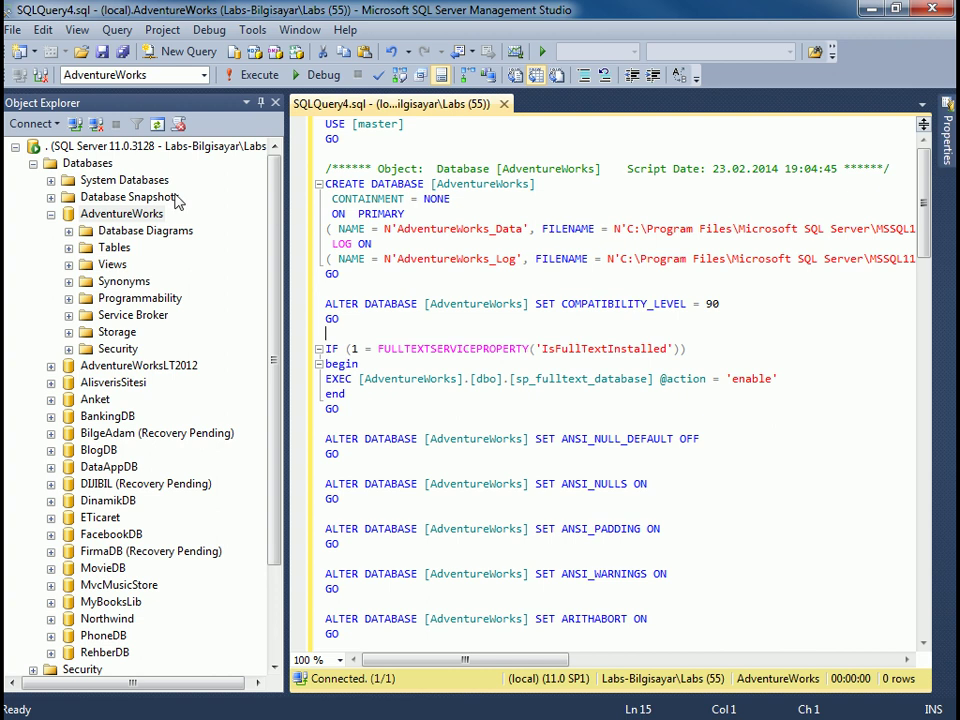
Review the Options page of the AdventureWorks properties and the available compatibility levels, then close without changing anything.
{"action": "right_click", "coordinate": [120, 215]}
{"action": "left_click", "coordinate": [166, 488]}
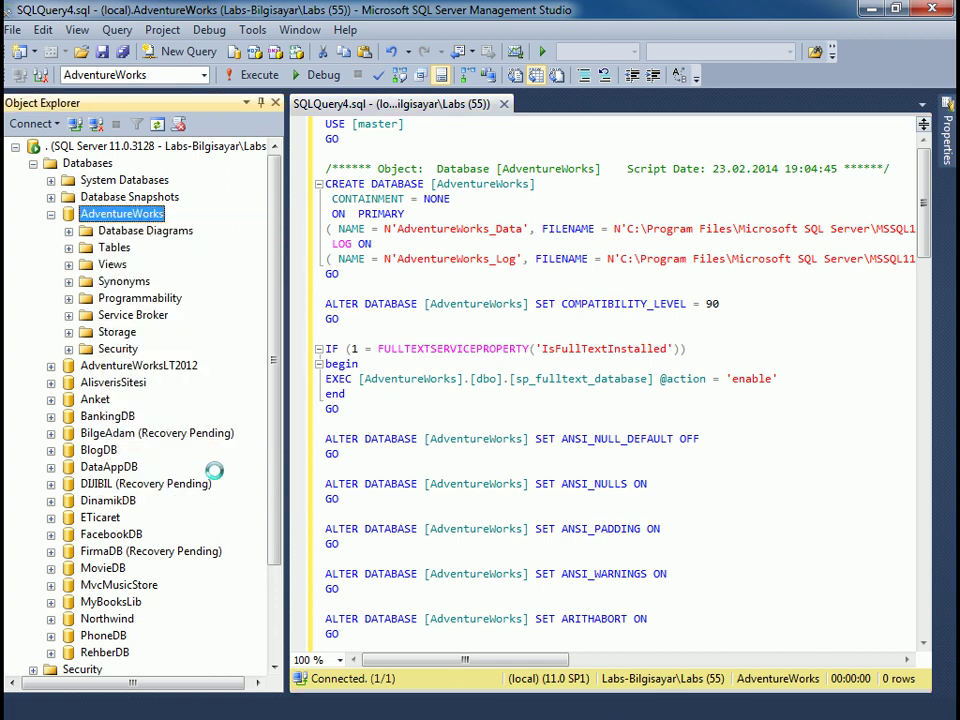
{"action": "left_click", "coordinate": [145, 164]}
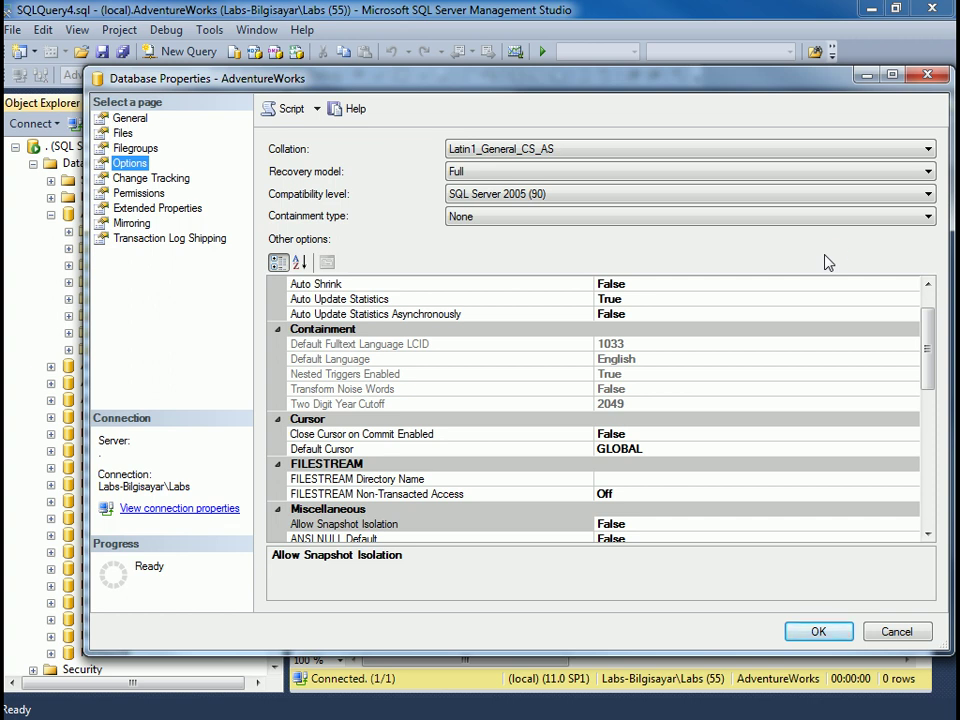
{"action": "left_click", "coordinate": [517, 196]}
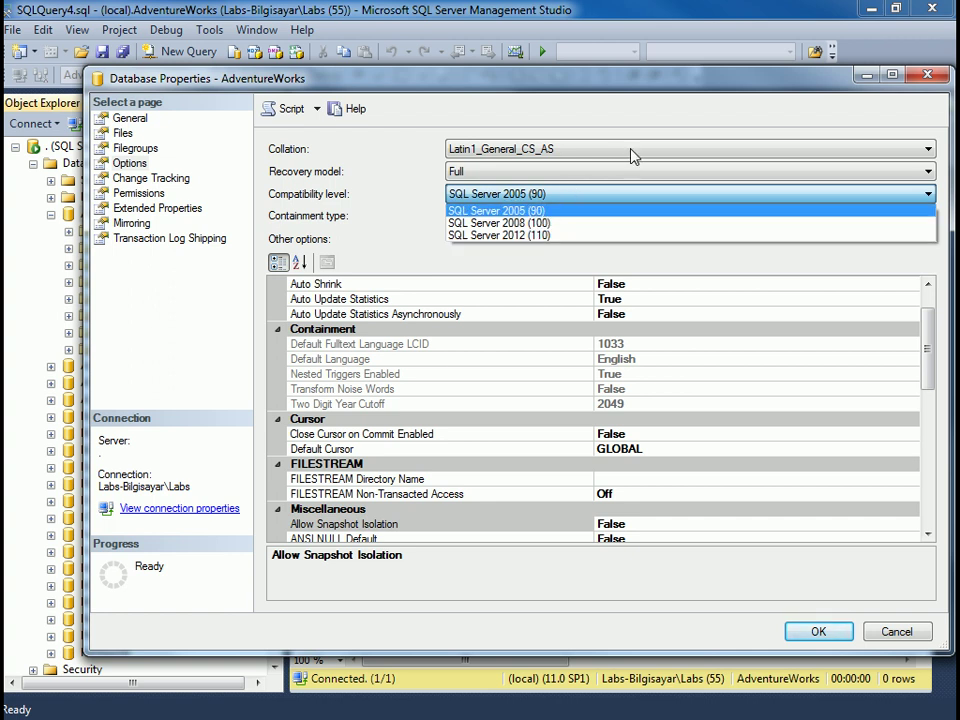
{"action": "left_click", "coordinate": [662, 132]}
{"action": "left_click", "coordinate": [922, 76]}
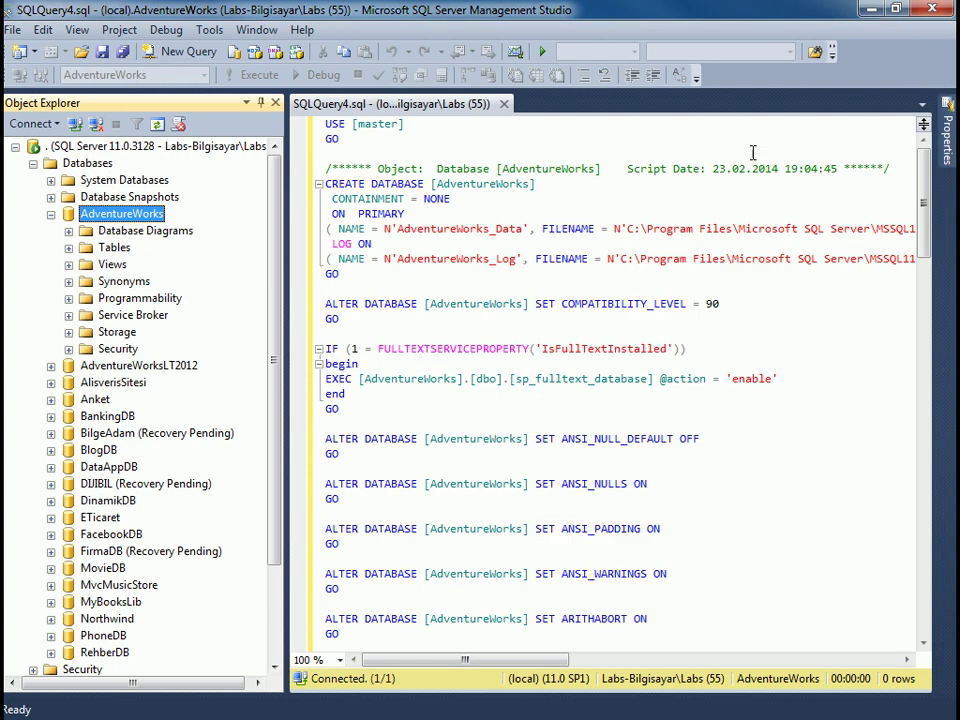
Examine the script's COMPATIBILITY_LEVEL statement and the ALTER DATABASE SET options that follow it.
{"action": "left_click", "coordinate": [672, 258]}
{"action": "left_click", "coordinate": [713, 303]}
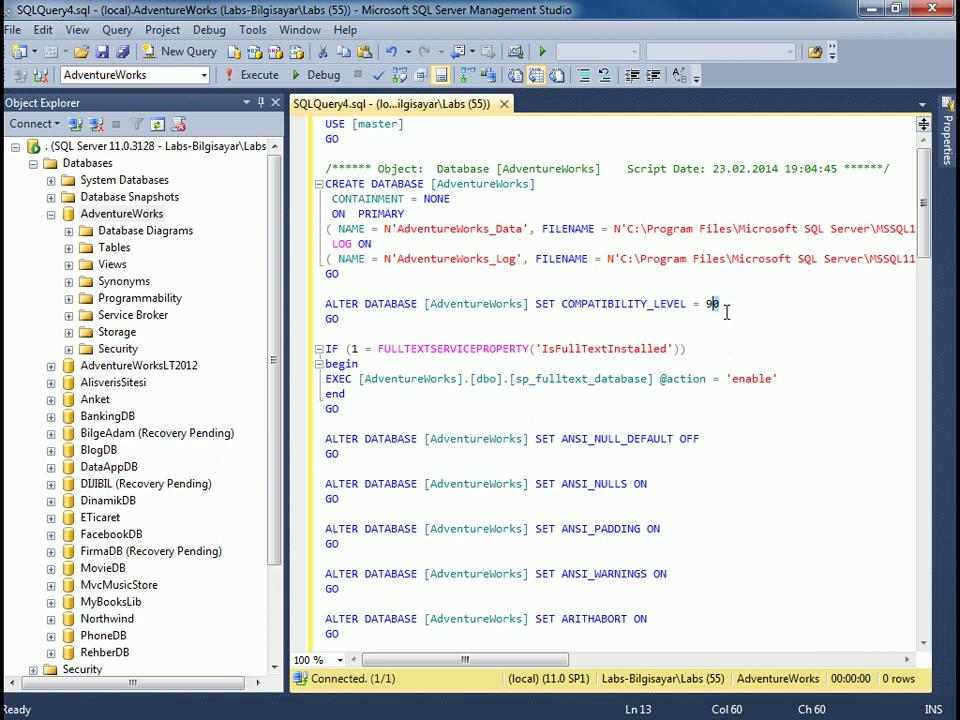
{"action": "left_click", "coordinate": [730, 309]}
{"action": "left_click_drag", "start_coordinate": [724, 304], "coordinate": [706, 304]}
{"action": "left_click", "coordinate": [731, 304], "text": "shift"}
{"action": "left_click", "coordinate": [744, 305]}
{"action": "scroll", "coordinate": [553, 390], "scroll_direction": "down", "scroll_amount": 4}
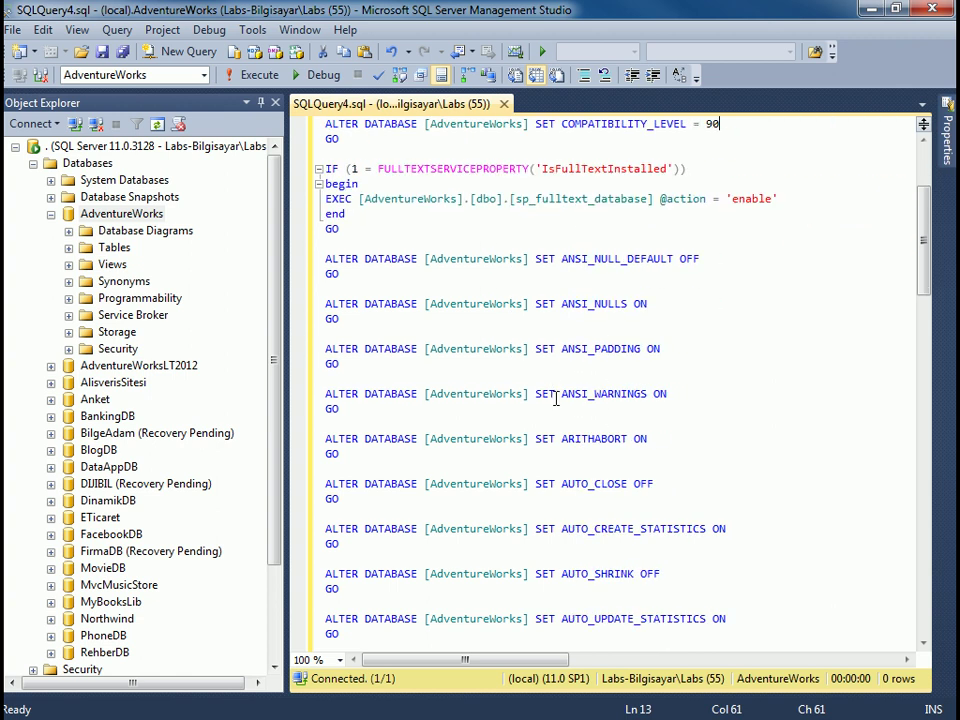
{"action": "scroll", "coordinate": [557, 394], "scroll_direction": "down", "scroll_amount": 5}
{"action": "scroll", "coordinate": [557, 370], "scroll_direction": "down", "scroll_amount": 11}
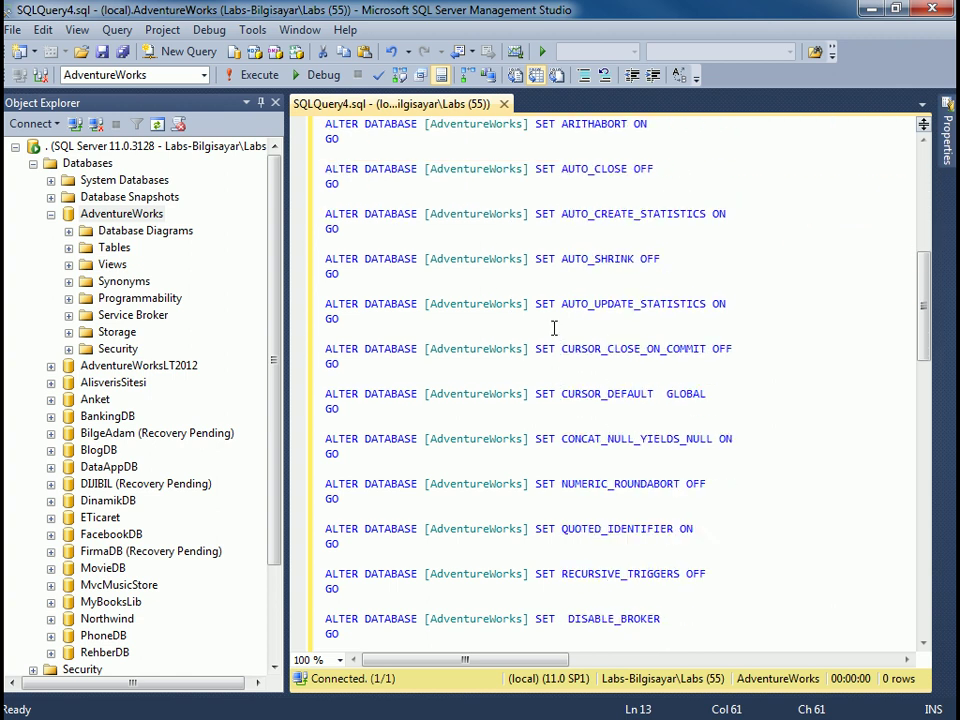
{"action": "left_click", "coordinate": [603, 331]}
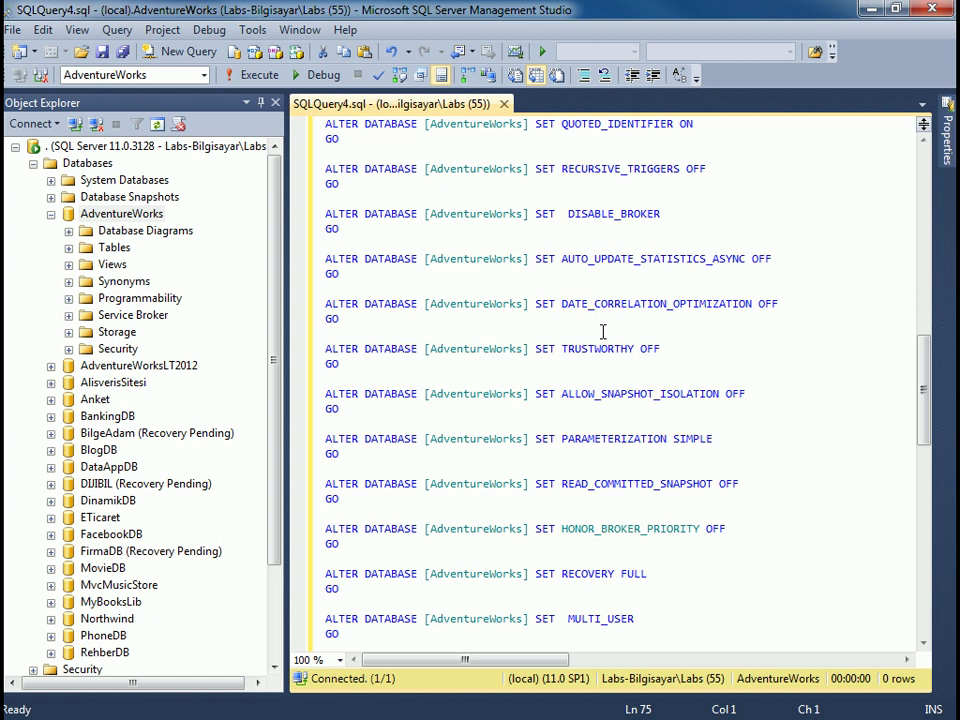
{"action": "scroll", "coordinate": [637, 358], "scroll_direction": "up", "scroll_amount": 17}
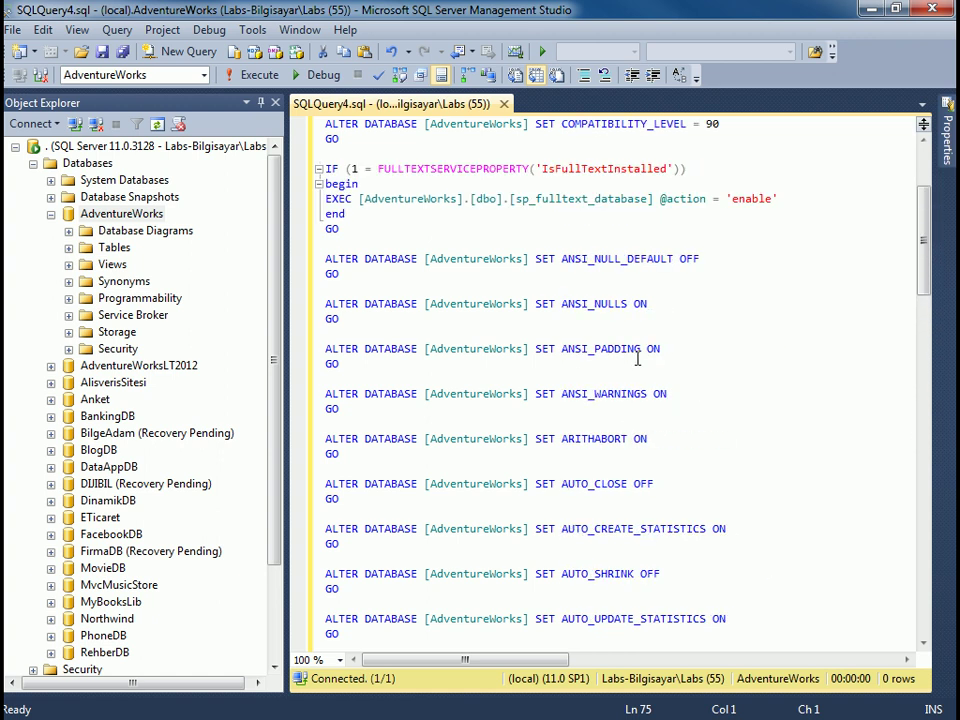
{"action": "scroll", "coordinate": [637, 358], "scroll_direction": "up", "scroll_amount": 4}
Re-examine the compatibility level value, then read through the rest of the AdventureWorks script to its closing READ_WRITE statement.
{"action": "double_click", "coordinate": [711, 304]}
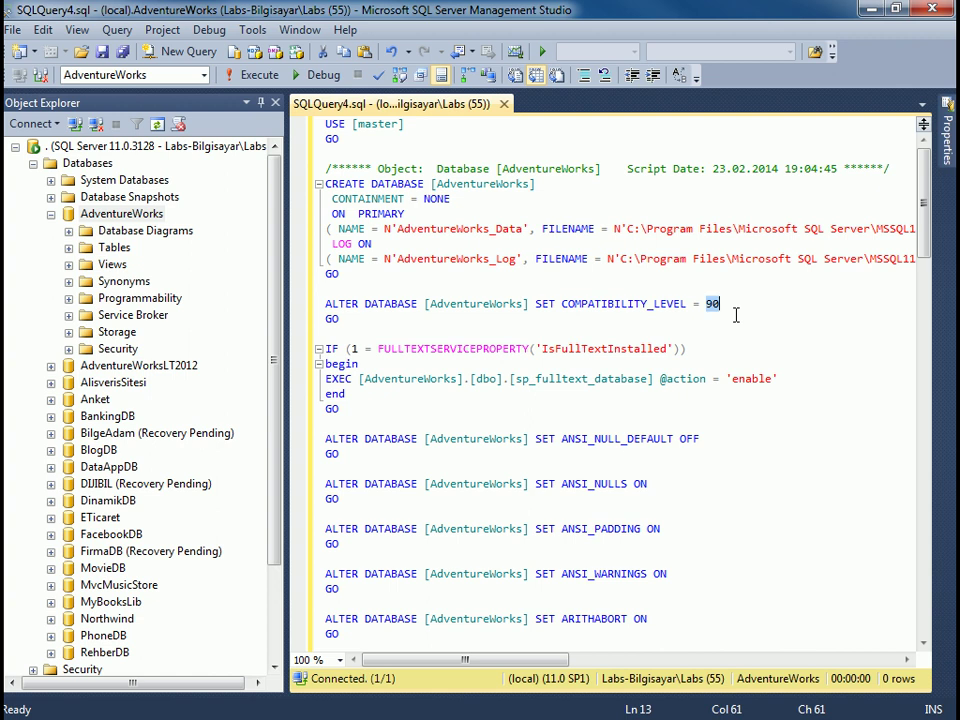
{"action": "left_click", "coordinate": [740, 319]}
{"action": "double_click", "coordinate": [710, 303]}
{"action": "left_click", "coordinate": [731, 316]}
{"action": "left_click", "coordinate": [398, 333]}
{"action": "left_click", "coordinate": [396, 290]}
{"action": "scroll", "coordinate": [590, 373], "scroll_direction": "down", "scroll_amount": 2}
{"action": "scroll", "coordinate": [584, 372], "scroll_direction": "down", "scroll_amount": 20}
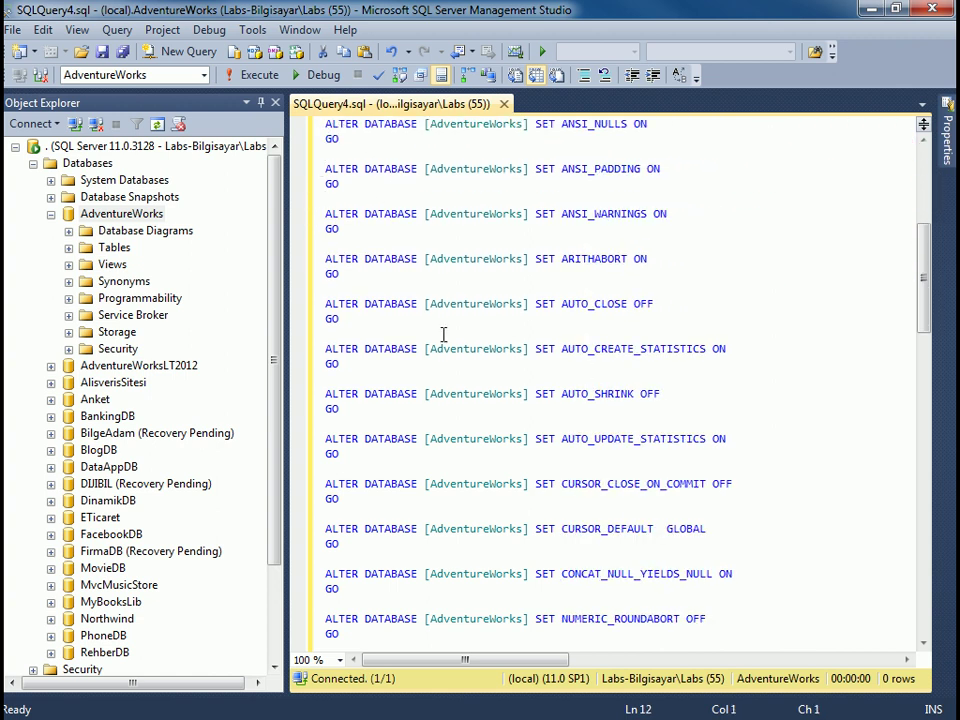
{"action": "scroll", "coordinate": [454, 330], "scroll_direction": "down", "scroll_amount": 7}
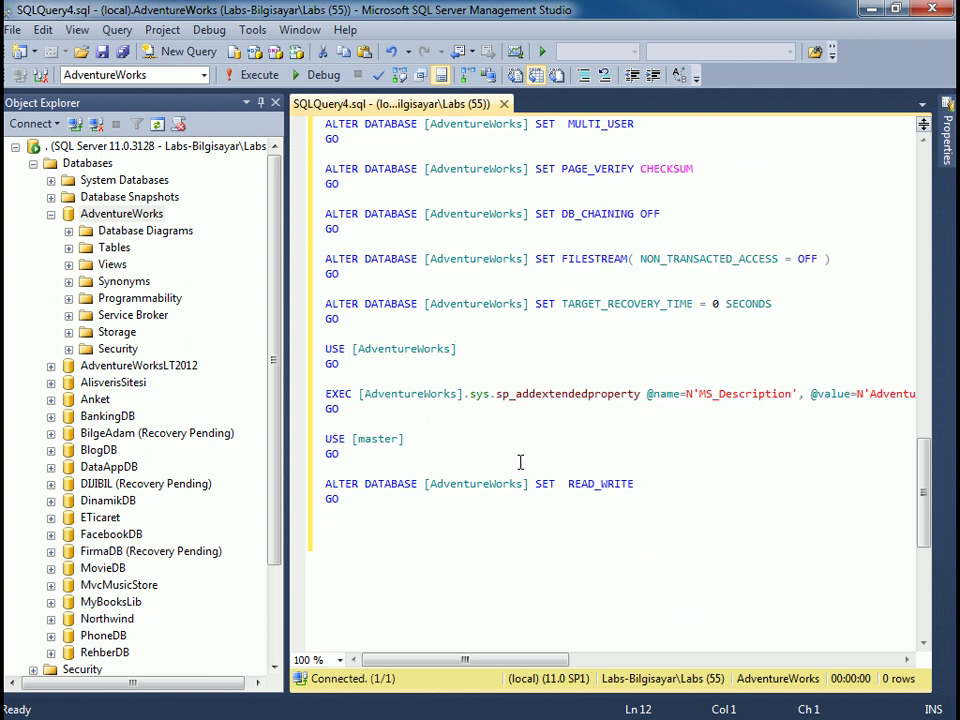
{"action": "scroll", "coordinate": [607, 570], "scroll_direction": "up", "scroll_amount": 20}
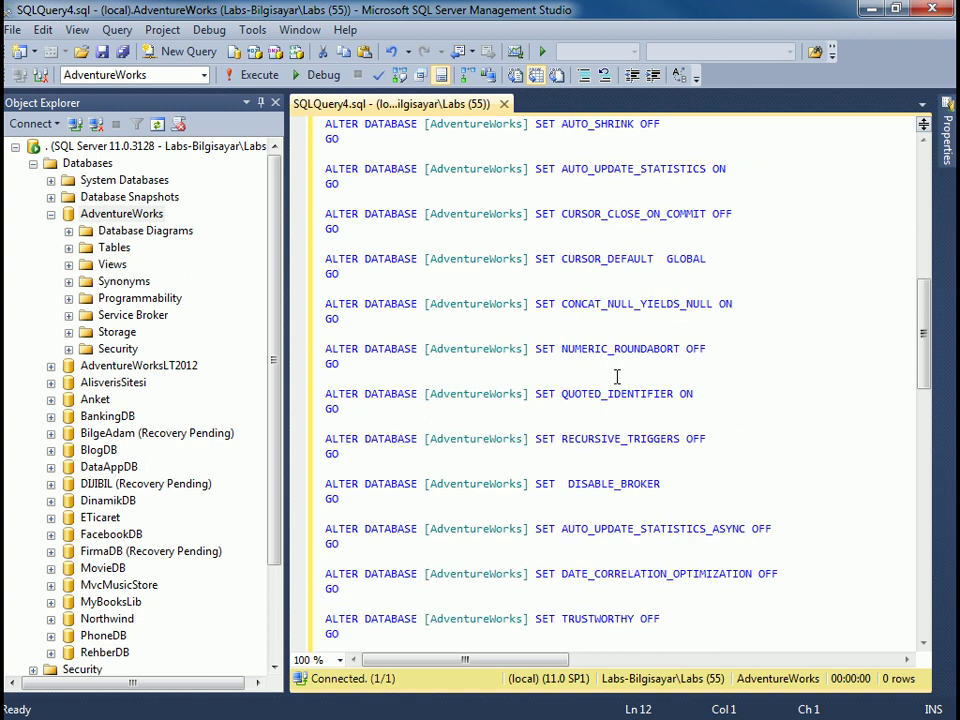
Close the generated script and start the Generate Scripts wizard for the AdventureWorks database.
{"action": "left_click", "coordinate": [505, 104]}
{"action": "right_click", "coordinate": [135, 194]}
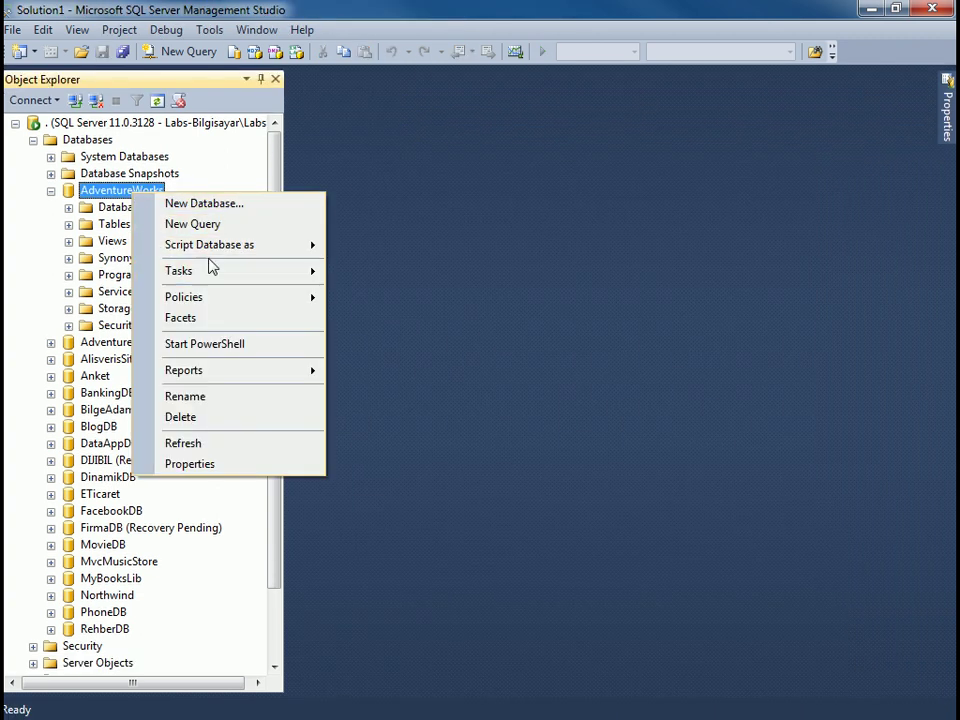
{"action": "mouse_move", "coordinate": [287, 304]}
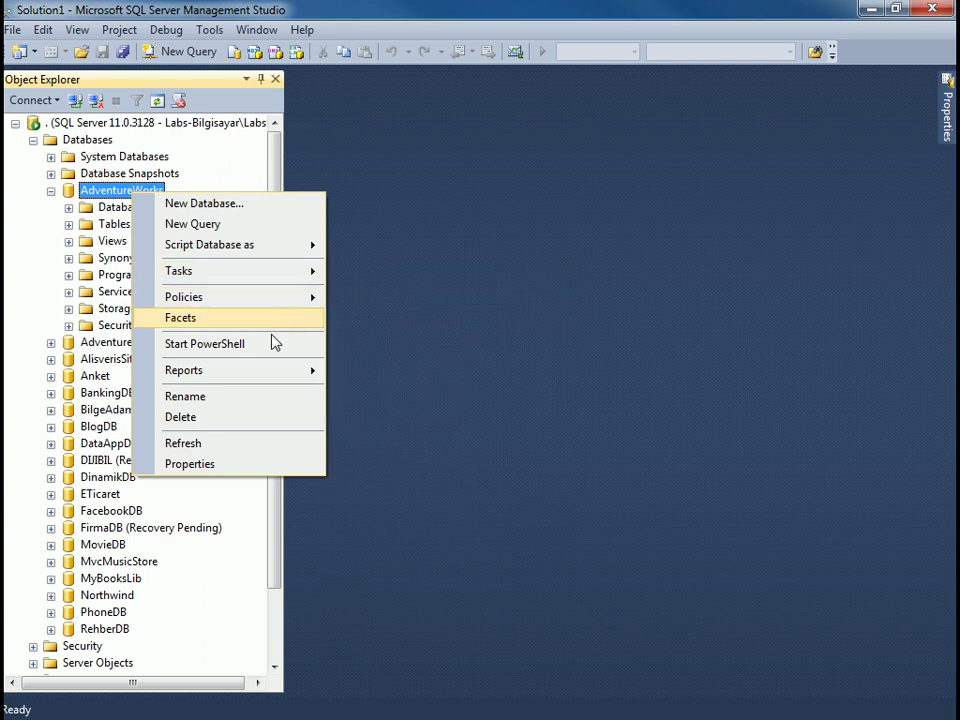
{"action": "mouse_move", "coordinate": [275, 377]}
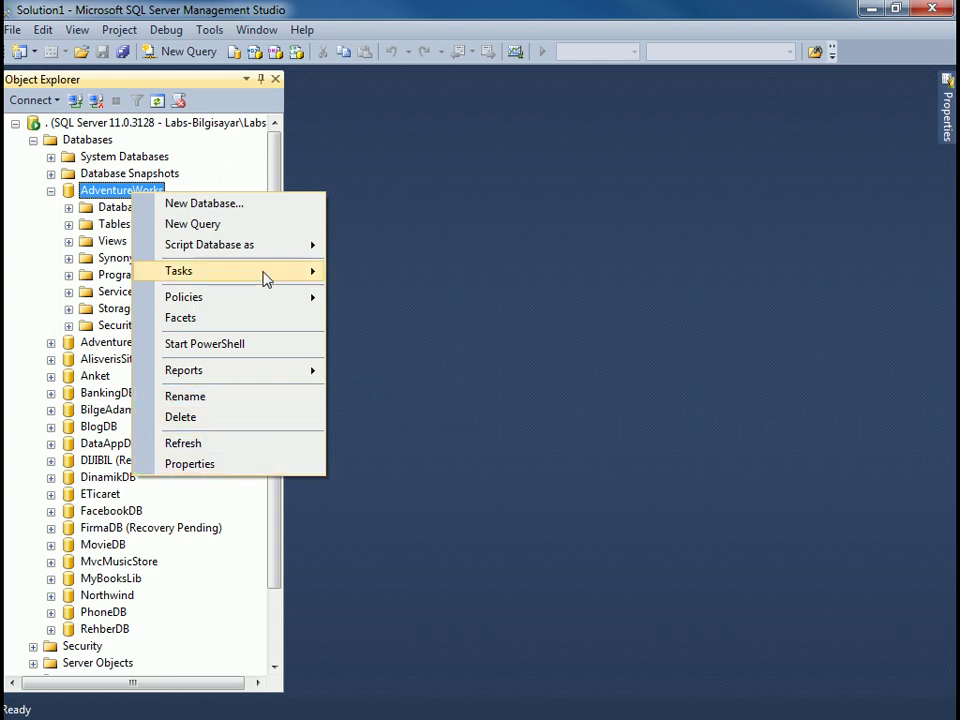
{"action": "mouse_move", "coordinate": [264, 278]}
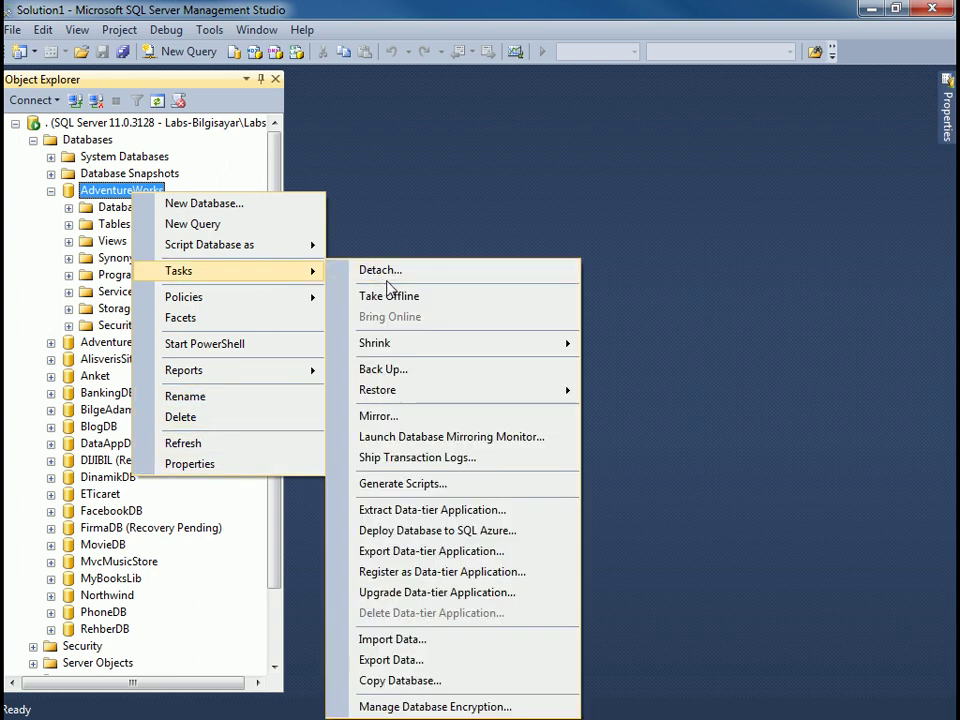
{"action": "left_click", "coordinate": [432, 484]}
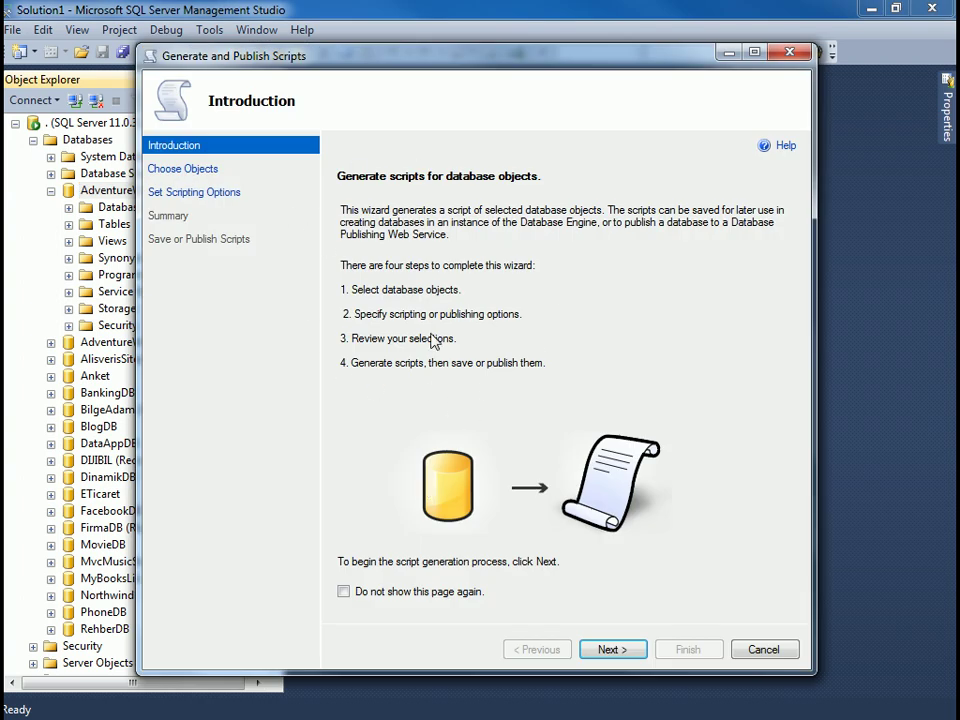
Look over the selectable tables among the specific objects, then choose to script the entire database and all database objects.
{"action": "left_click", "coordinate": [611, 649]}
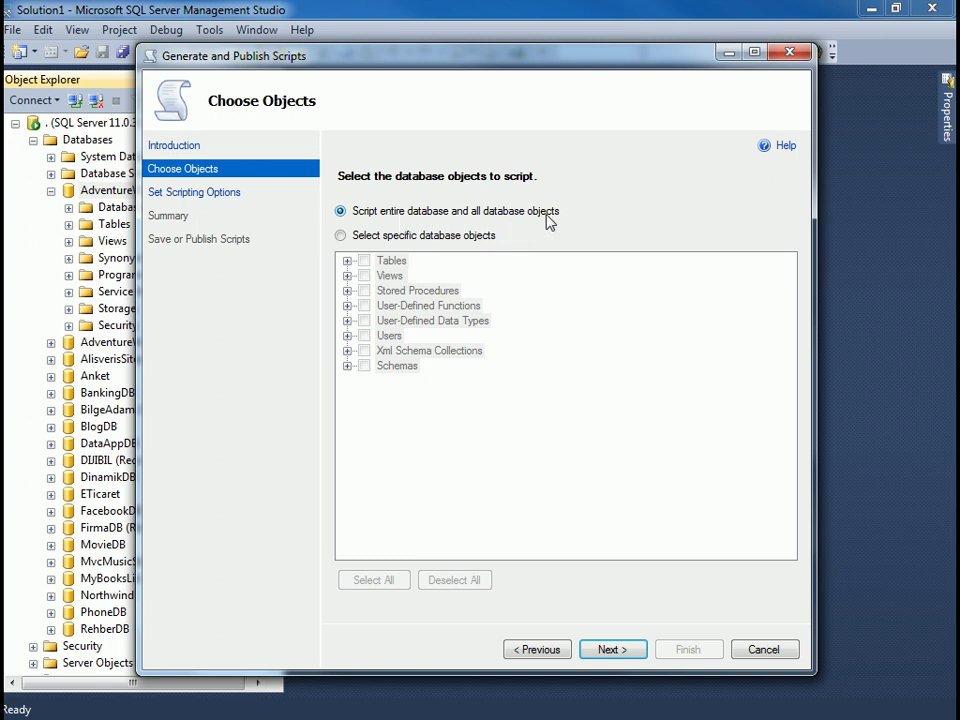
{"action": "left_click", "coordinate": [392, 237]}
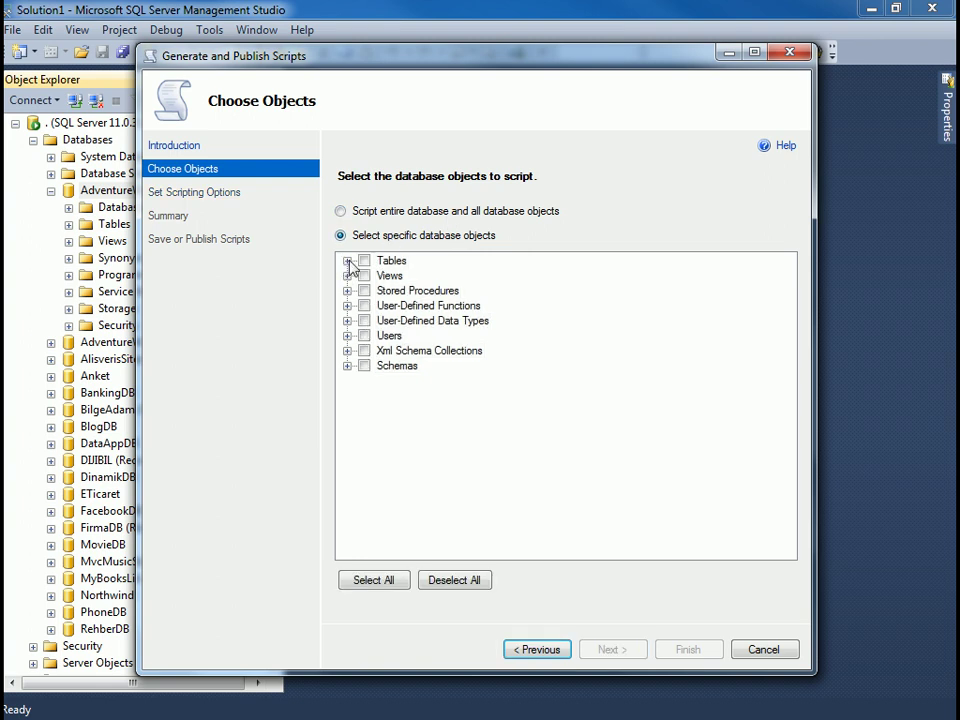
{"action": "left_click", "coordinate": [347, 261]}
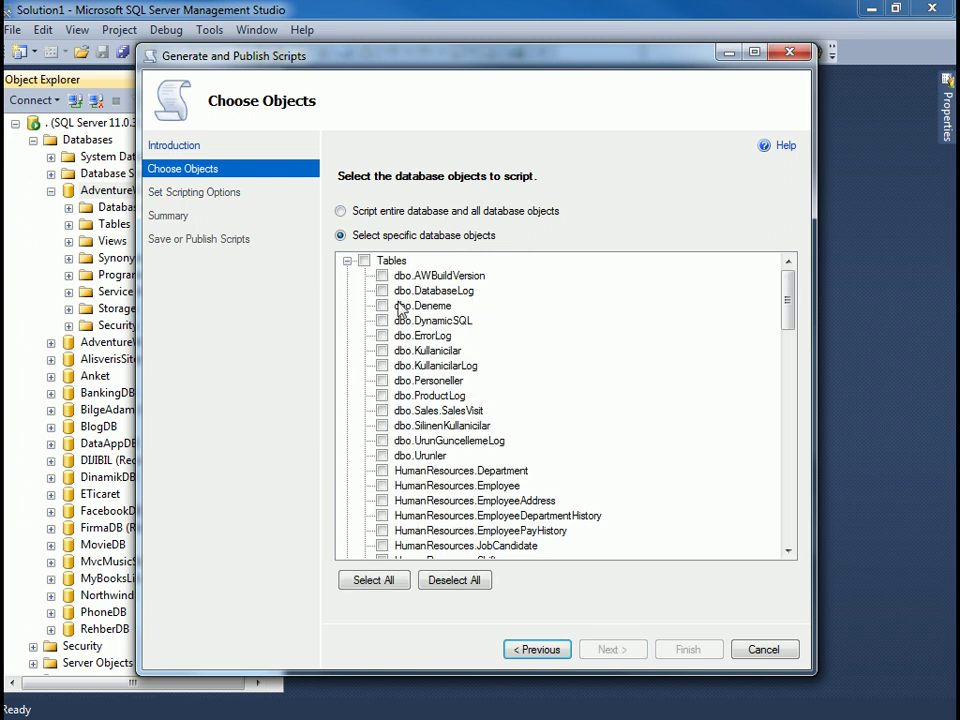
{"action": "left_click", "coordinate": [347, 261]}
{"action": "left_click", "coordinate": [341, 212]}
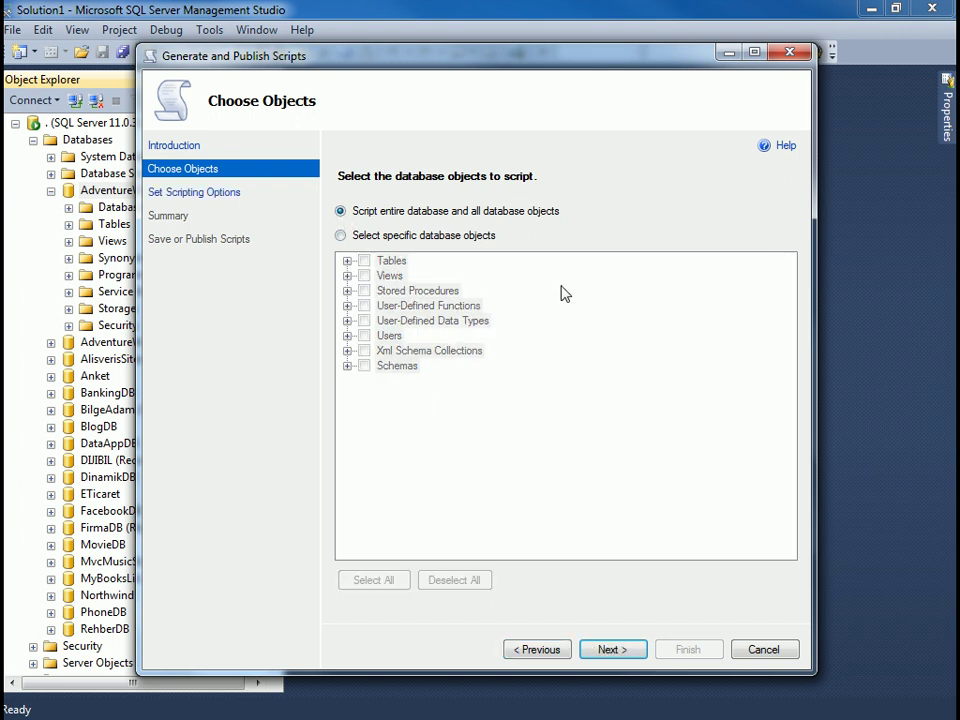
{"action": "left_click", "coordinate": [617, 651]}
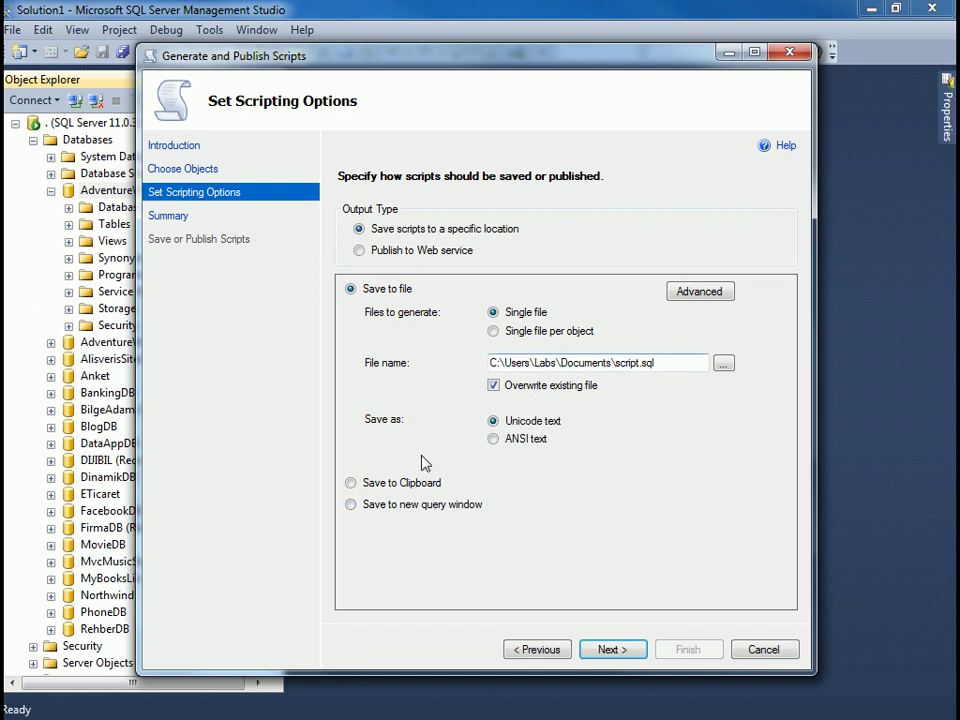
Set the script output to a new query window, leave the advanced options as they are, and proceed to the summary.
{"action": "left_click", "coordinate": [383, 508]}
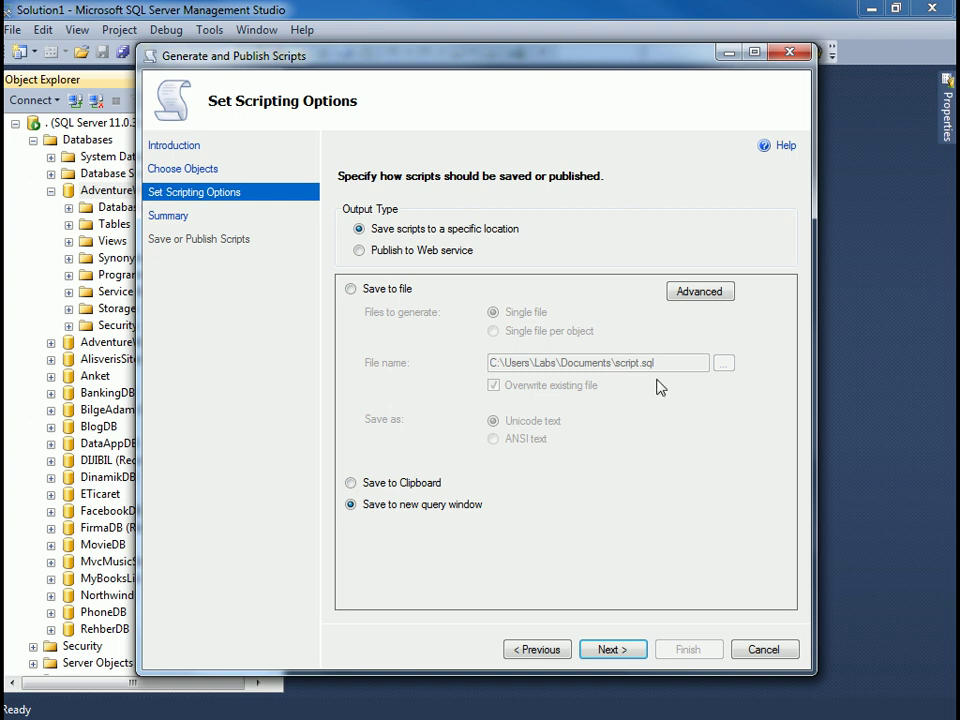
{"action": "left_click", "coordinate": [700, 292]}
{"action": "left_click", "coordinate": [673, 172]}
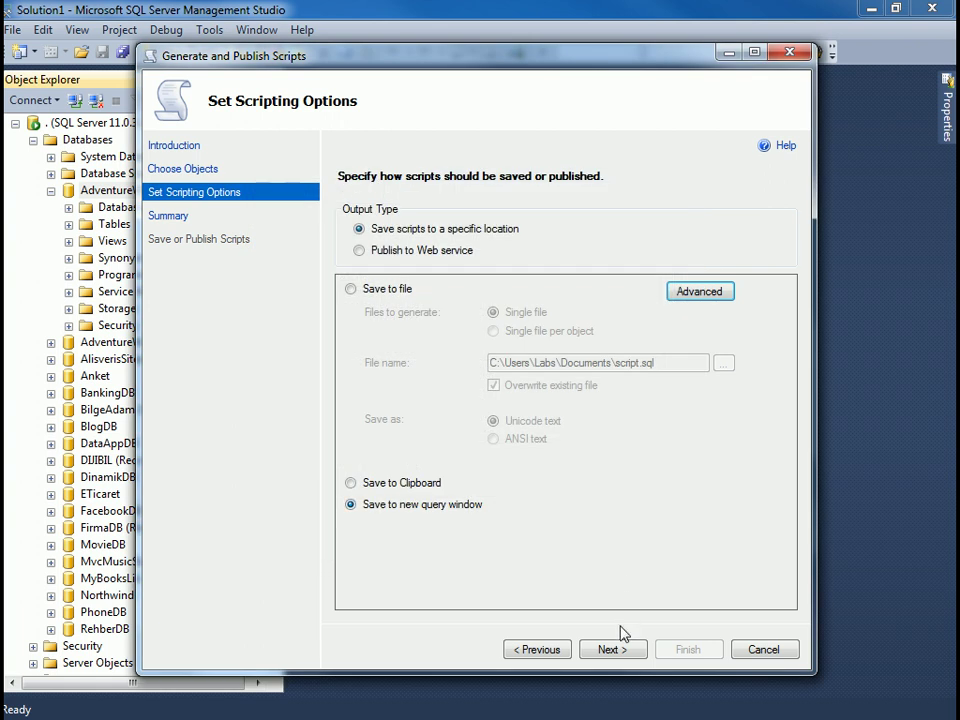
{"action": "left_click", "coordinate": [613, 650]}
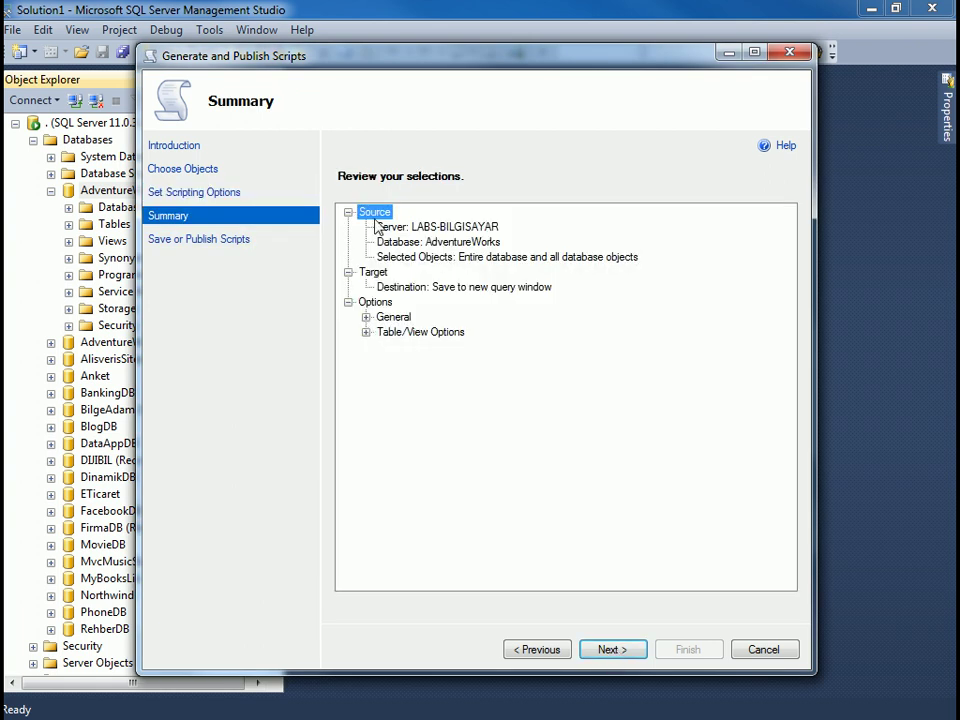
Run the script generation, check the list of action results to its end, and finish the wizard.
{"action": "left_click", "coordinate": [621, 657]}
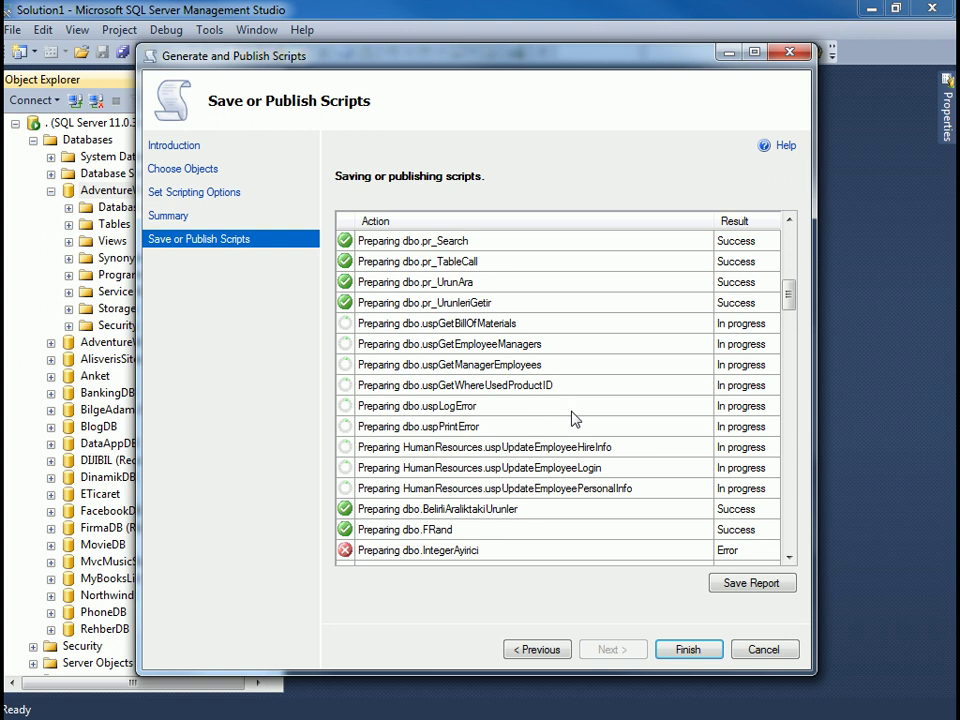
{"action": "left_click_drag", "start_coordinate": [789, 294], "coordinate": [791, 561]}
{"action": "left_click", "coordinate": [686, 651]}
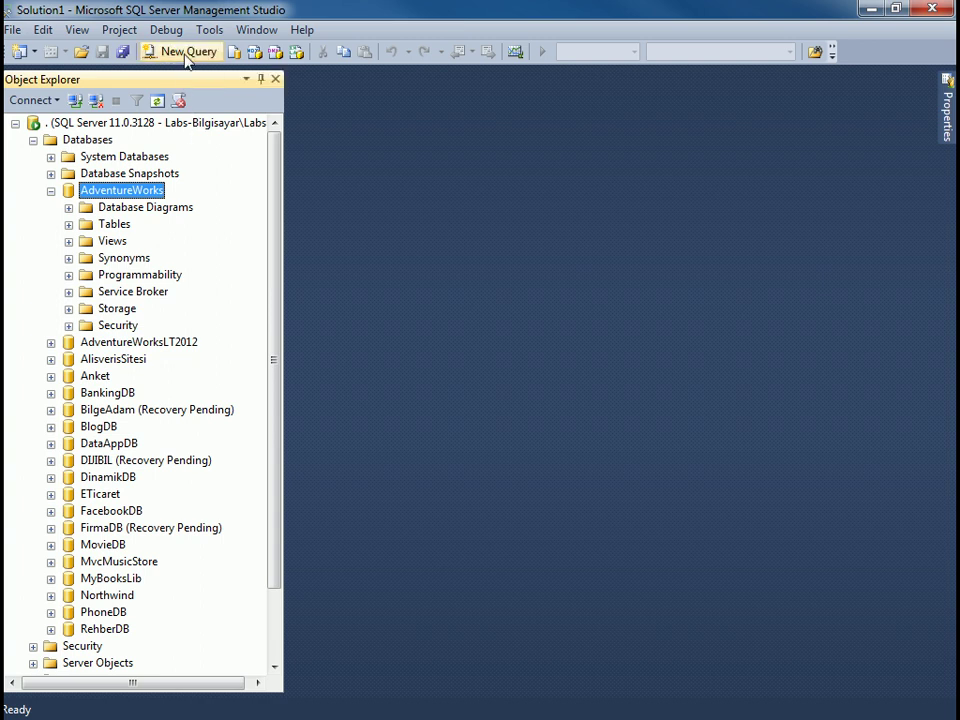
Restart the Generate Scripts wizard for AdventureWorks, keep the entire database selected, and proceed to the scripting options.
{"action": "right_click", "coordinate": [143, 191]}
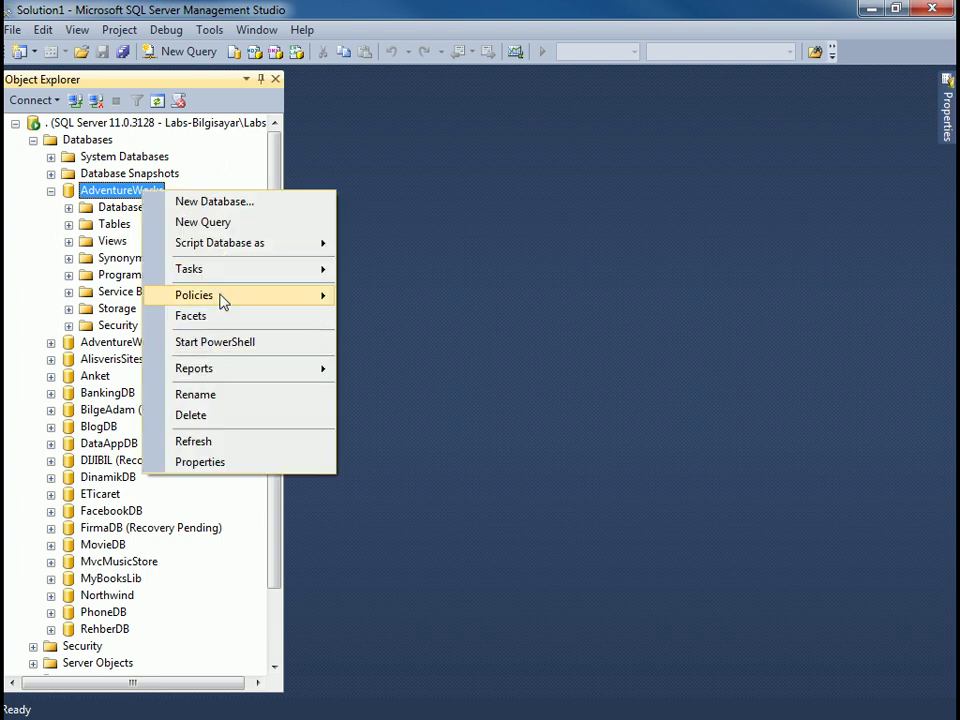
{"action": "mouse_move", "coordinate": [250, 276]}
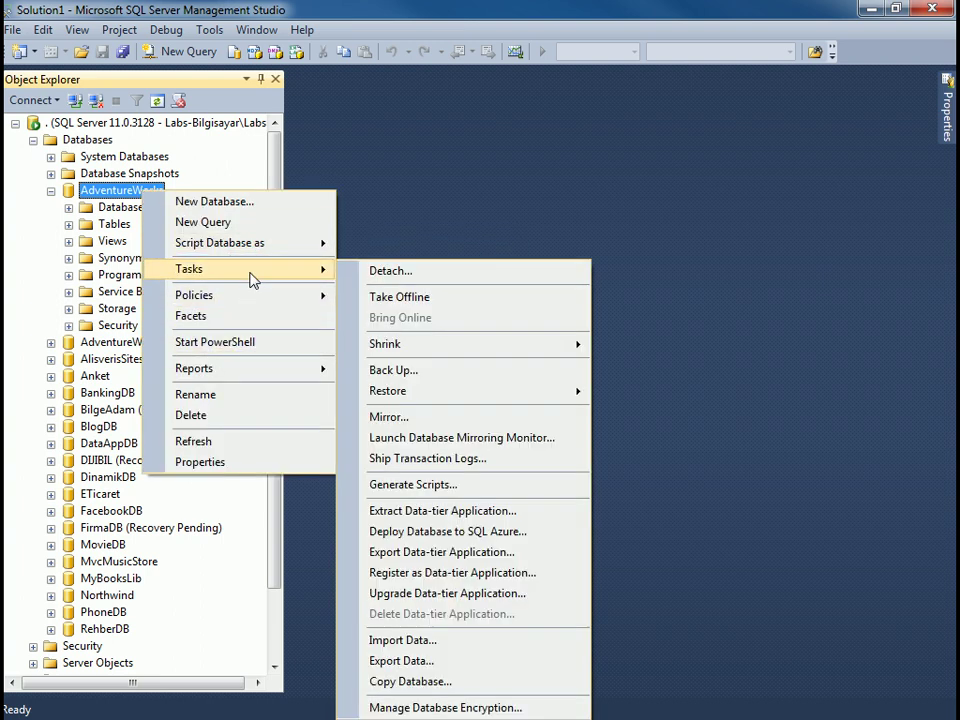
{"action": "left_click", "coordinate": [410, 484]}
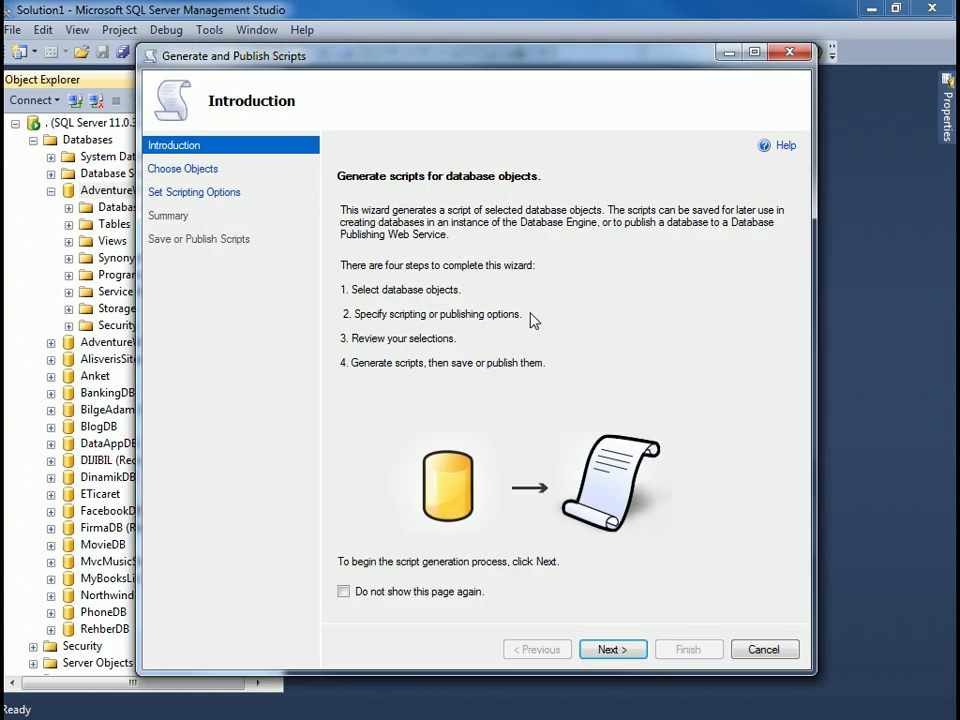
{"action": "left_click", "coordinate": [620, 651]}
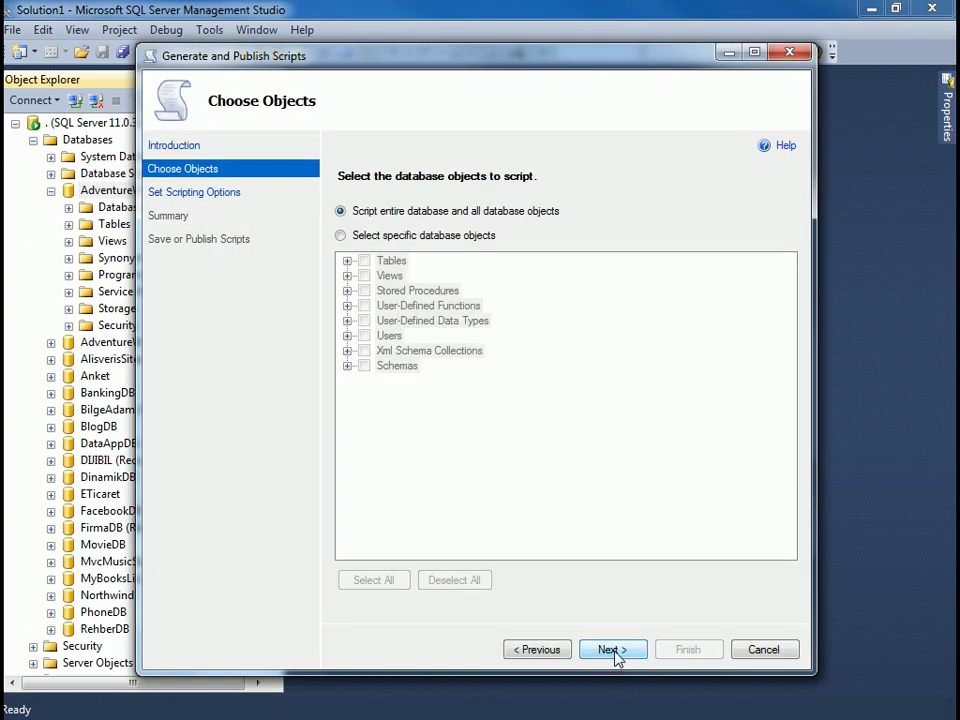
{"action": "left_click", "coordinate": [615, 652]}
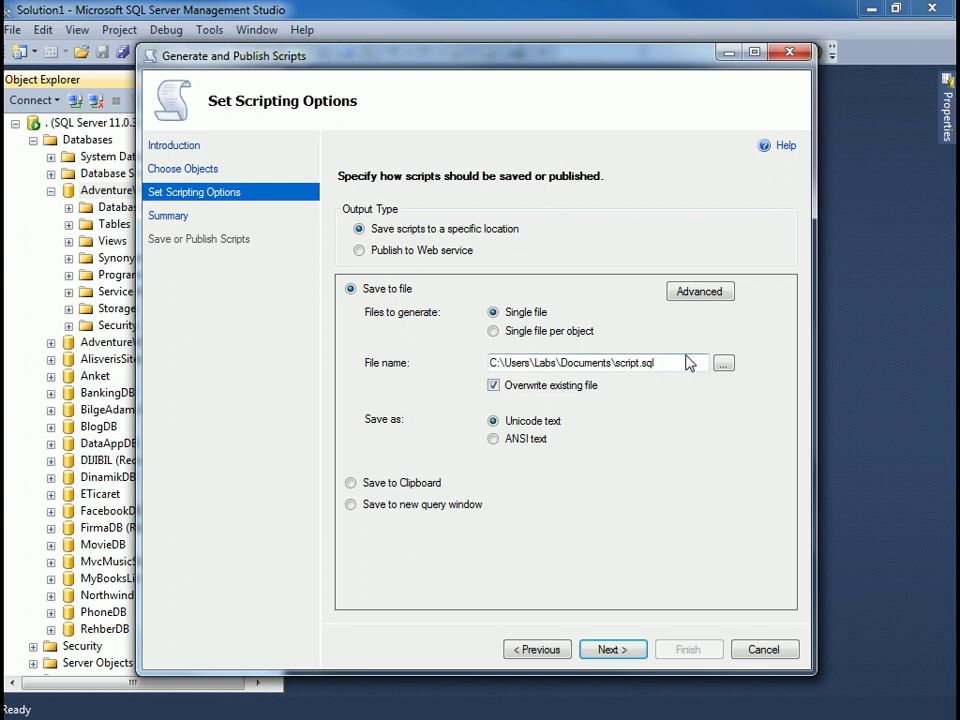
{"action": "left_click_drag", "start_coordinate": [613, 364], "coordinate": [437, 377]}
{"action": "key", "text": "ctrl+c"}
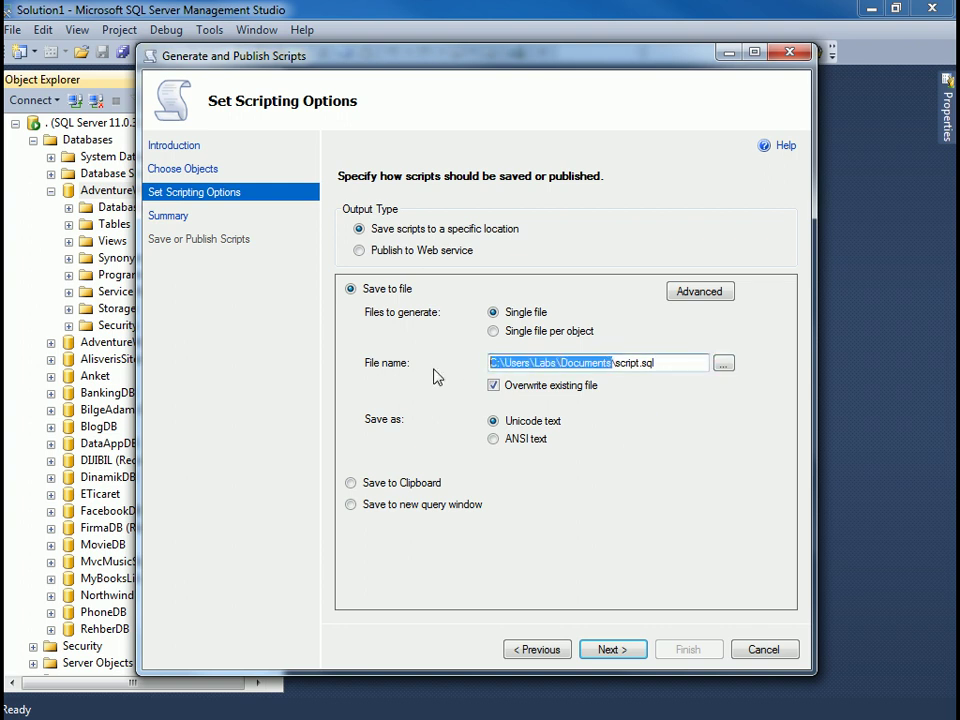
{"action": "left_click", "coordinate": [723, 365]}
{"action": "left_click_drag", "start_coordinate": [499, 108], "coordinate": [642, 204]}
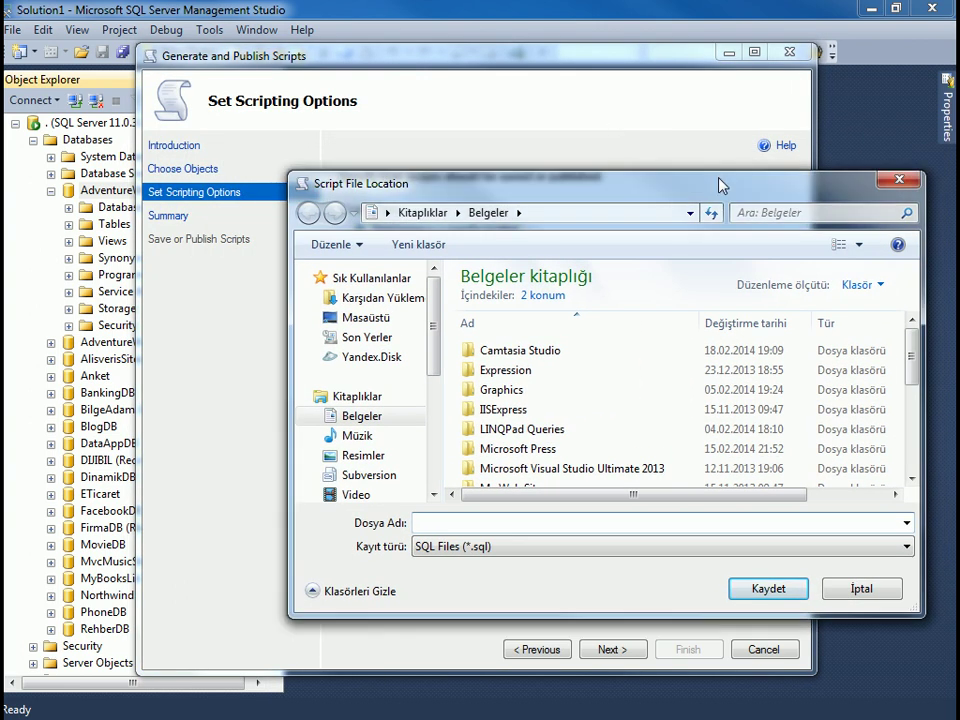
{"action": "left_click", "coordinate": [622, 214]}
{"action": "left_click", "coordinate": [896, 184]}
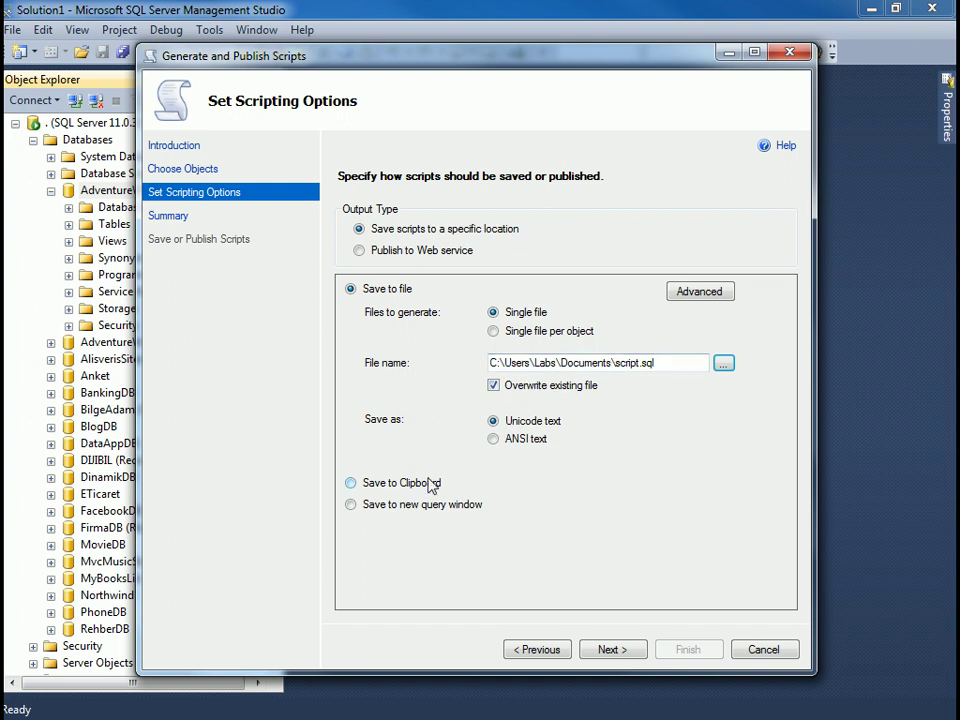
Set the script output to a single file saved as C:\Users\Labs\Documents\script1.sql, instead of the clipboard.
{"action": "left_click", "coordinate": [418, 488]}
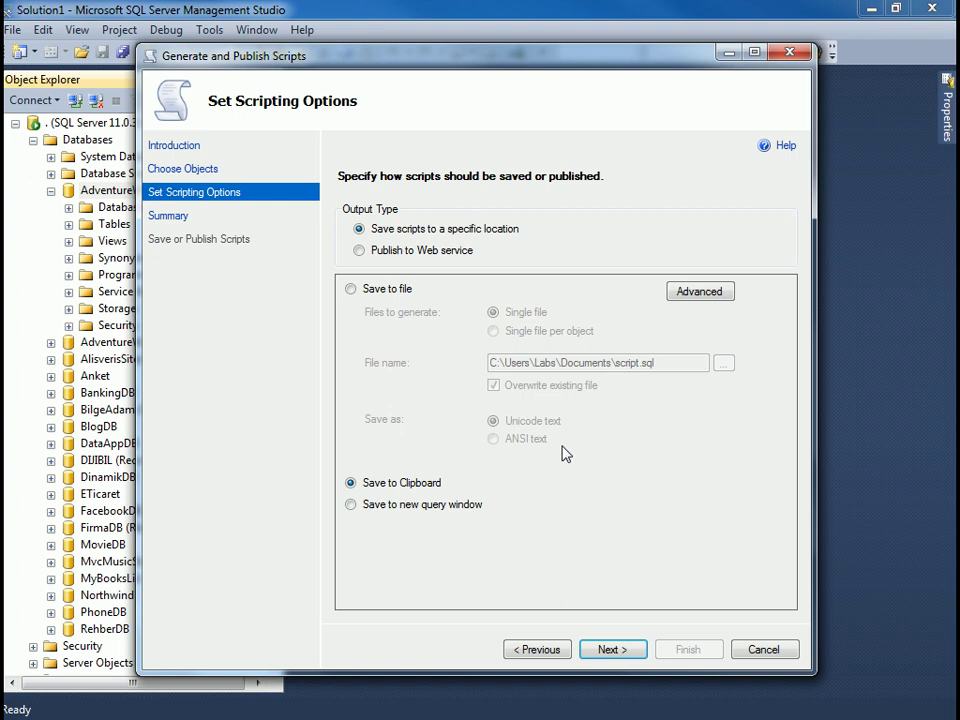
{"action": "left_click", "coordinate": [376, 290]}
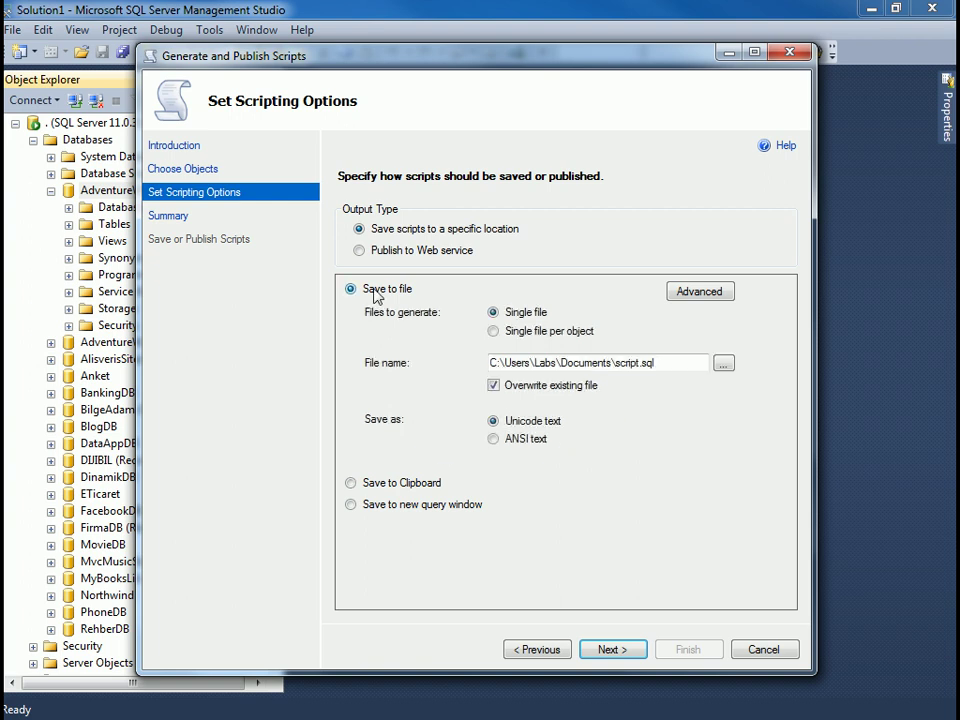
{"action": "double_click", "coordinate": [620, 362]}
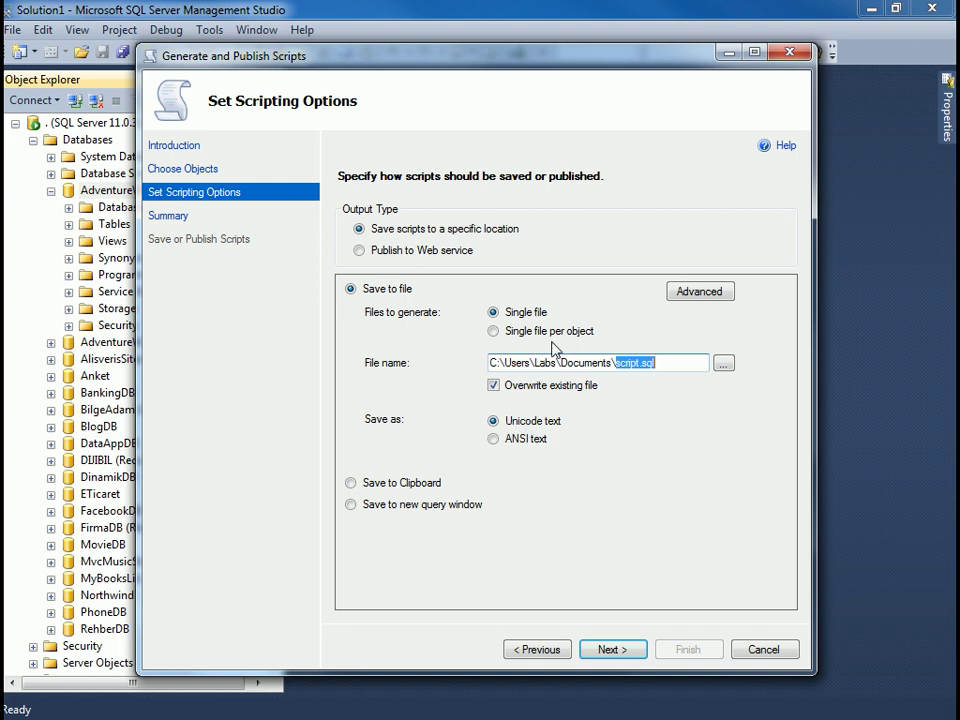
{"action": "left_click", "coordinate": [638, 364]}
{"action": "type", "text": "1"}
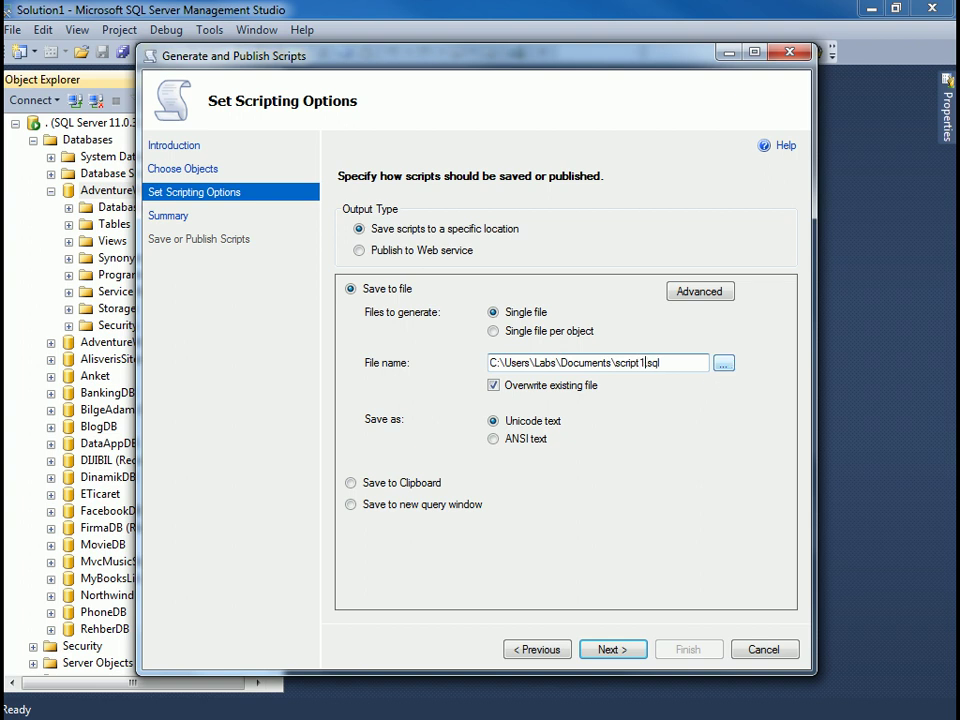
Proceed through the summary, run the script generation for AdventureWorks, and finish the wizard.
{"action": "left_click", "coordinate": [620, 650]}
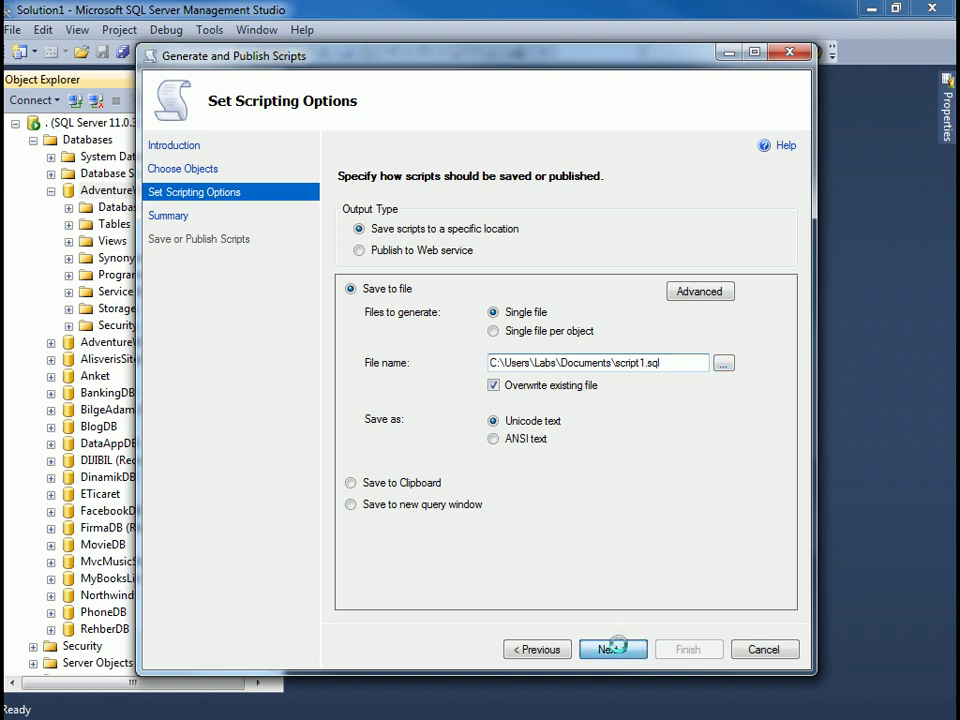
{"action": "left_click", "coordinate": [620, 649]}
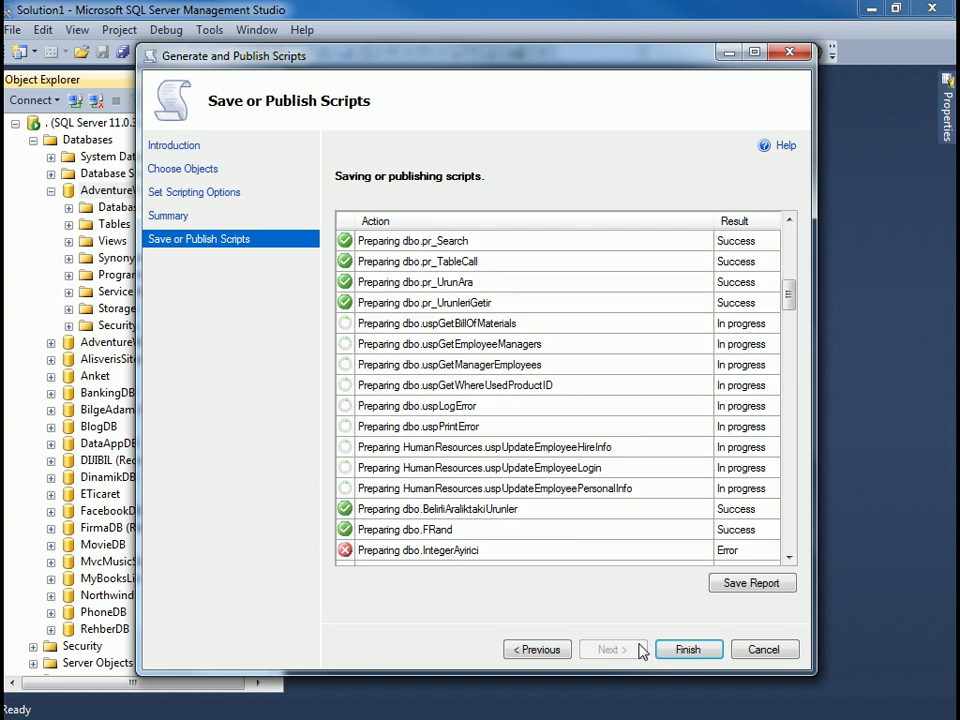
{"action": "left_click", "coordinate": [681, 652]}
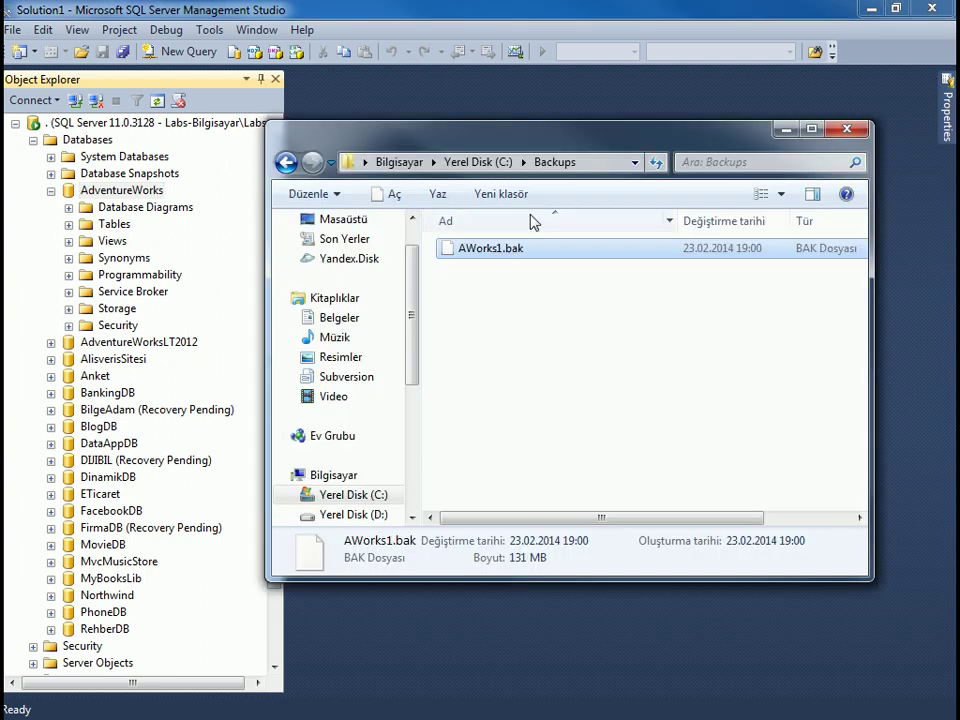
In the Windows Explorer window, go from C:\Backups to the Documents folder and find the generated script files.
{"action": "left_click", "coordinate": [601, 164]}
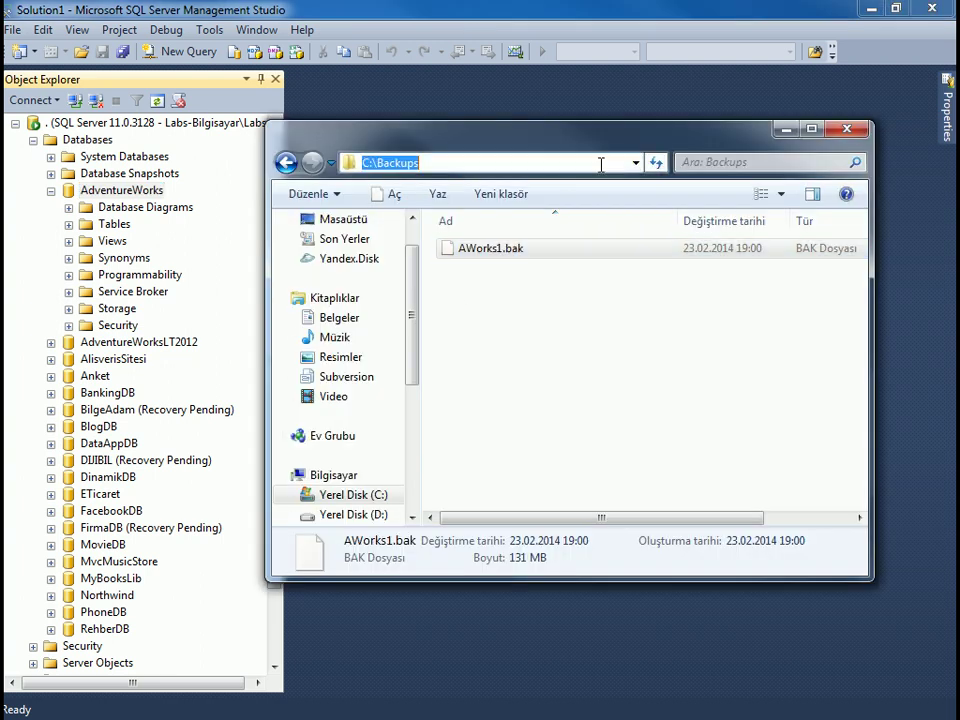
{"action": "key", "text": "ctrl+v"}
{"action": "key", "text": "Return"}
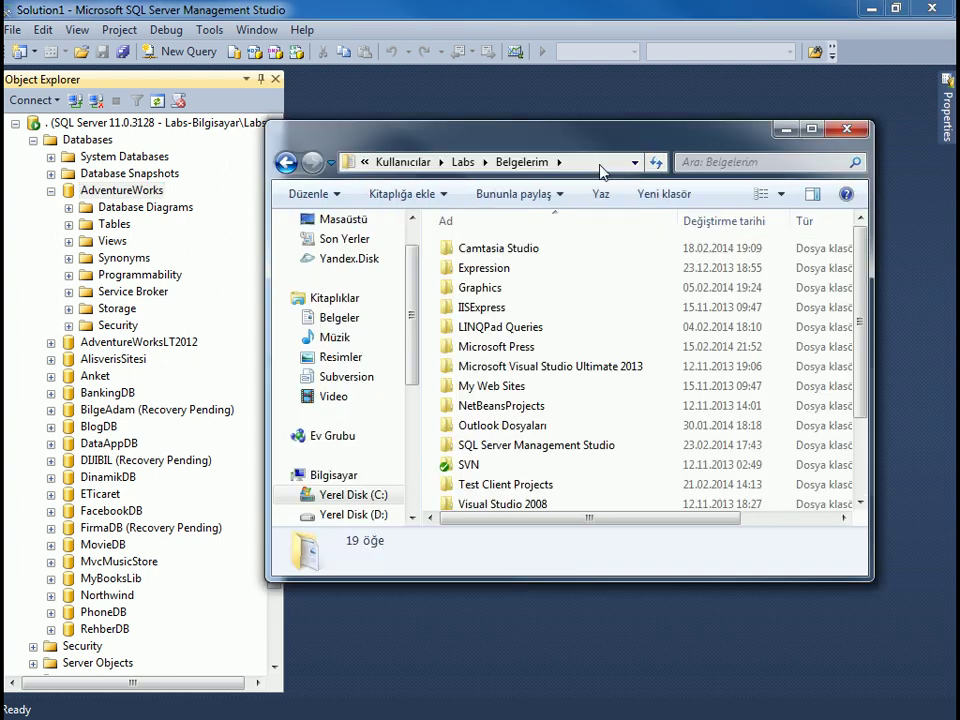
{"action": "left_click", "coordinate": [596, 405]}
{"action": "scroll", "coordinate": [596, 405], "scroll_direction": "down", "scroll_amount": 2}
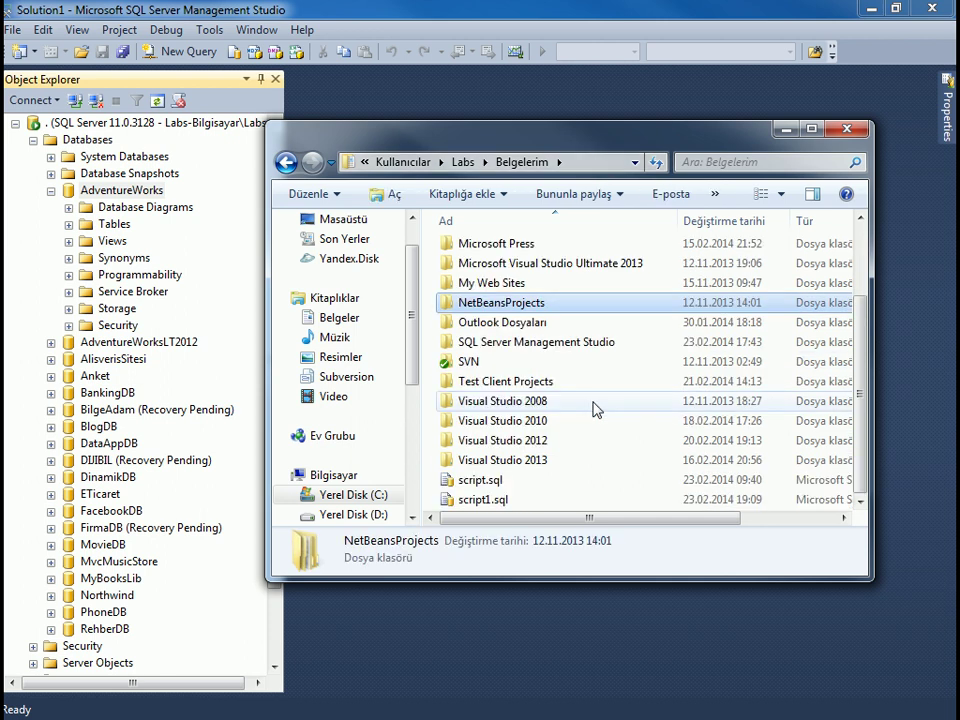
Open script1.sql from the Documents folder in Notepad++ and maximize its window.
{"action": "left_click", "coordinate": [501, 501]}
{"action": "left_click", "coordinate": [485, 481]}
{"action": "left_click", "coordinate": [487, 501]}
{"action": "right_click", "coordinate": [487, 505]}
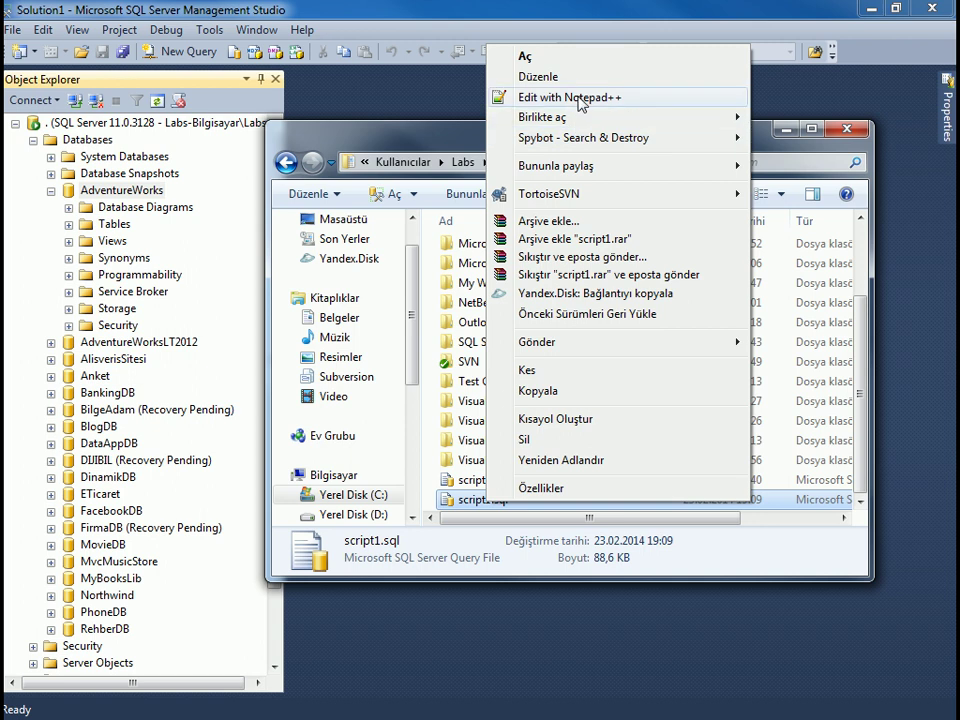
{"action": "left_click", "coordinate": [563, 98]}
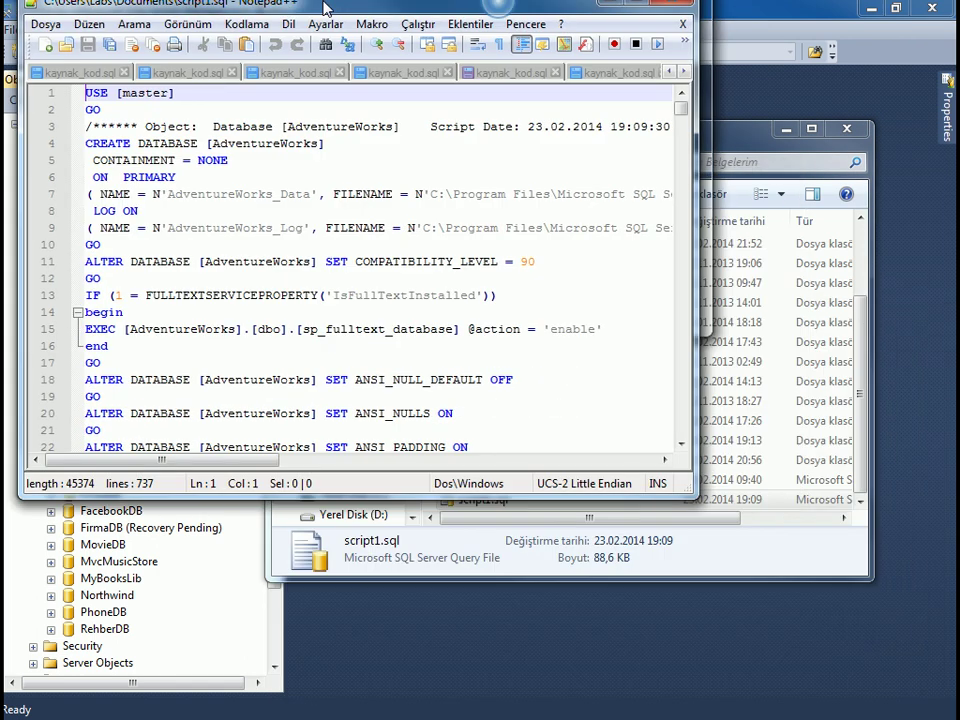
{"action": "double_click", "coordinate": [324, 8]}
Look through the database creation and ALTER DATABASE statements in script1.sql, continuing to the first stored procedures.
{"action": "left_click", "coordinate": [460, 368]}
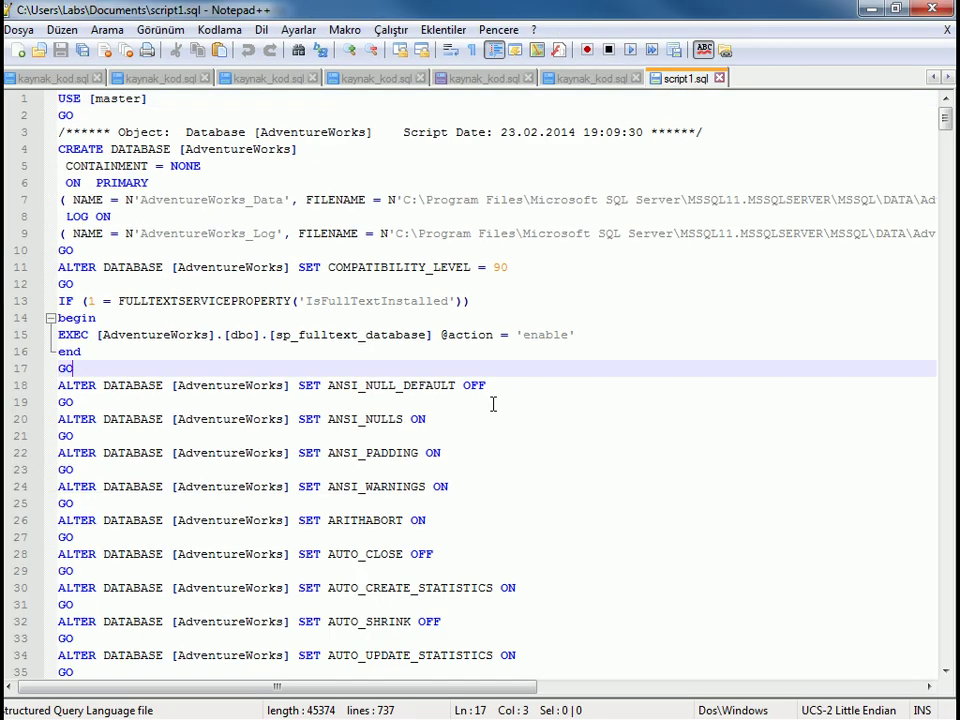
{"action": "scroll", "coordinate": [494, 430], "scroll_direction": "down", "scroll_amount": 5}
{"action": "scroll", "coordinate": [496, 421], "scroll_direction": "down", "scroll_amount": 5}
{"action": "left_click_drag", "start_coordinate": [945, 145], "coordinate": [955, 278]}
{"action": "scroll", "coordinate": [360, 246], "scroll_direction": "up", "scroll_amount": 6}
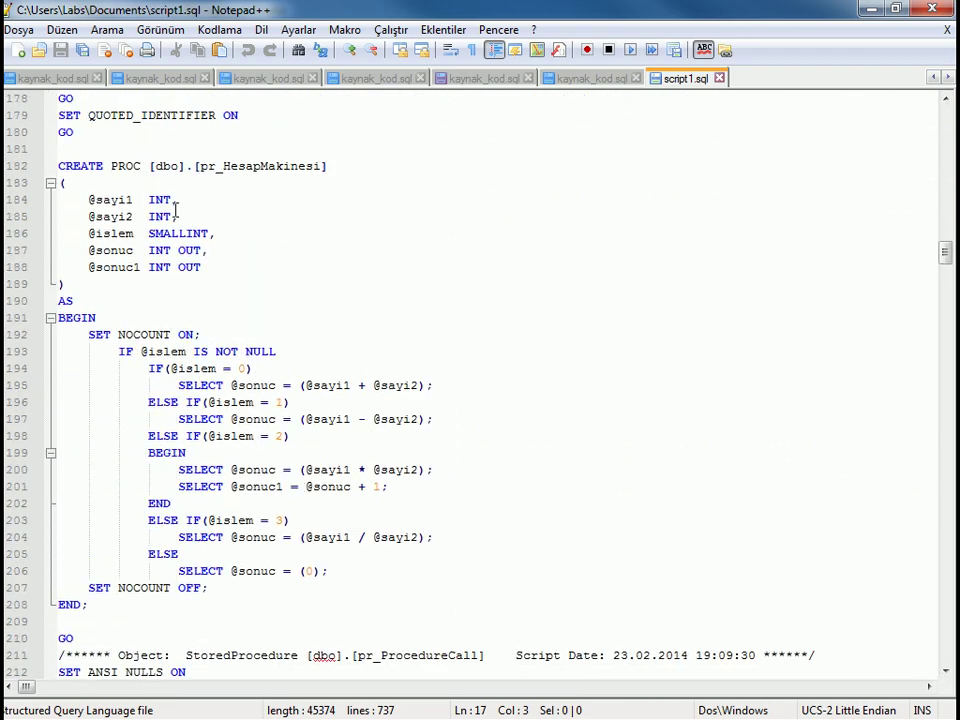
Examine the pr_HesapMakinesi and pr_ProcedureCall definitions and the rest of the script, and close the Explorer window.
{"action": "double_click", "coordinate": [232, 166]}
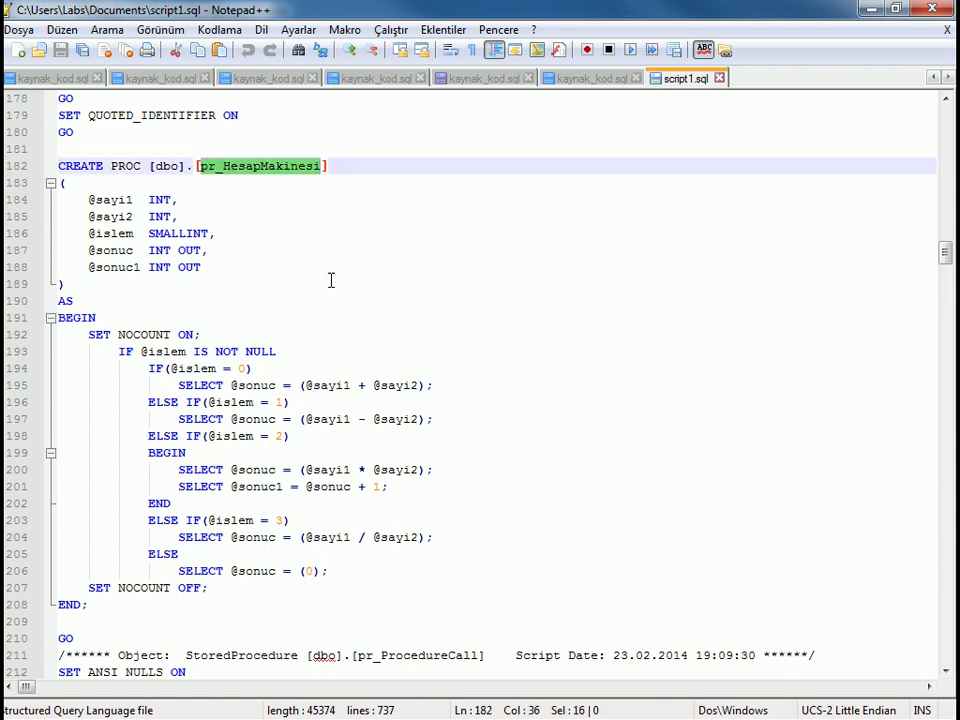
{"action": "scroll", "coordinate": [487, 401], "scroll_direction": "down", "scroll_amount": 7}
{"action": "scroll", "coordinate": [500, 404], "scroll_direction": "down", "scroll_amount": 8}
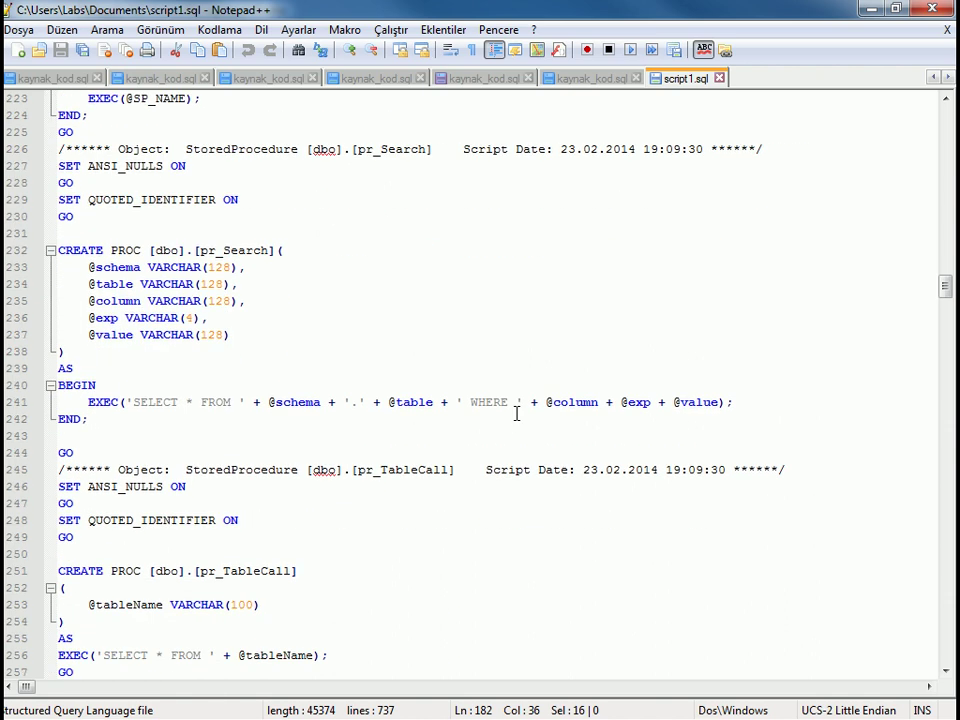
{"action": "scroll", "coordinate": [440, 390], "scroll_direction": "up", "scroll_amount": 5}
{"action": "left_click", "coordinate": [244, 250]}
{"action": "double_click", "coordinate": [244, 250]}
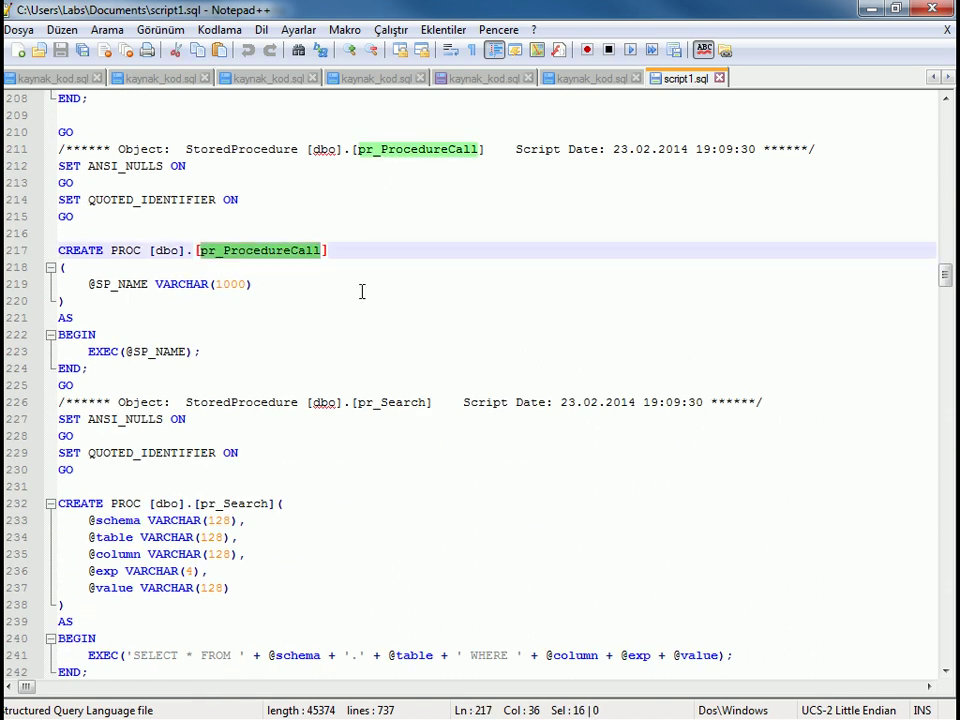
{"action": "scroll", "coordinate": [287, 334], "scroll_direction": "down", "scroll_amount": 3}
{"action": "scroll", "coordinate": [287, 381], "scroll_direction": "down", "scroll_amount": 11}
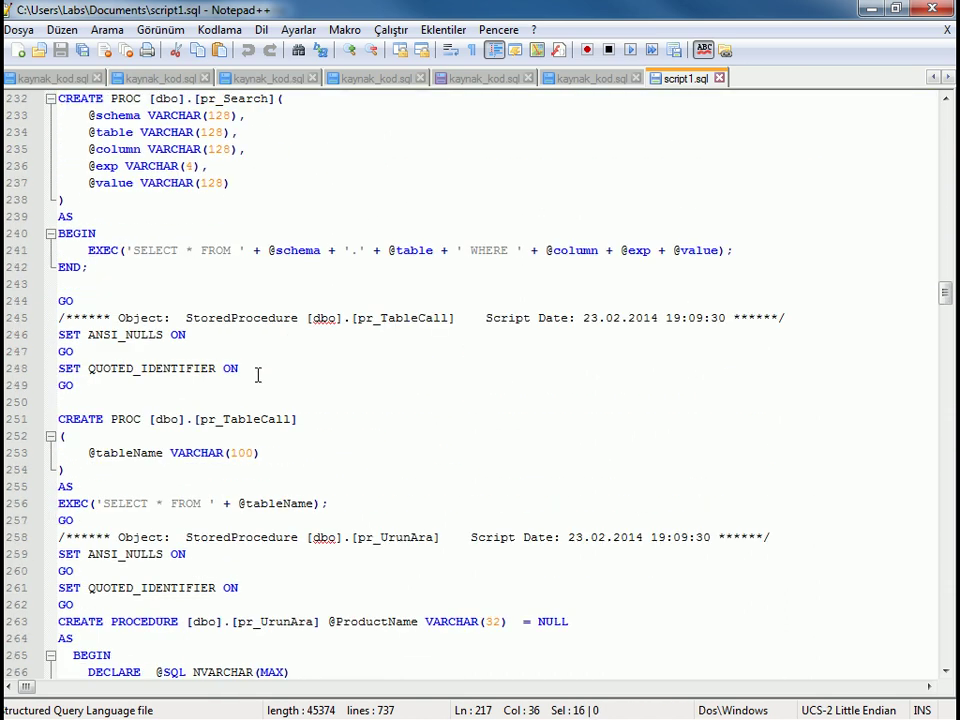
{"action": "scroll", "coordinate": [398, 425], "scroll_direction": "down", "scroll_amount": 20}
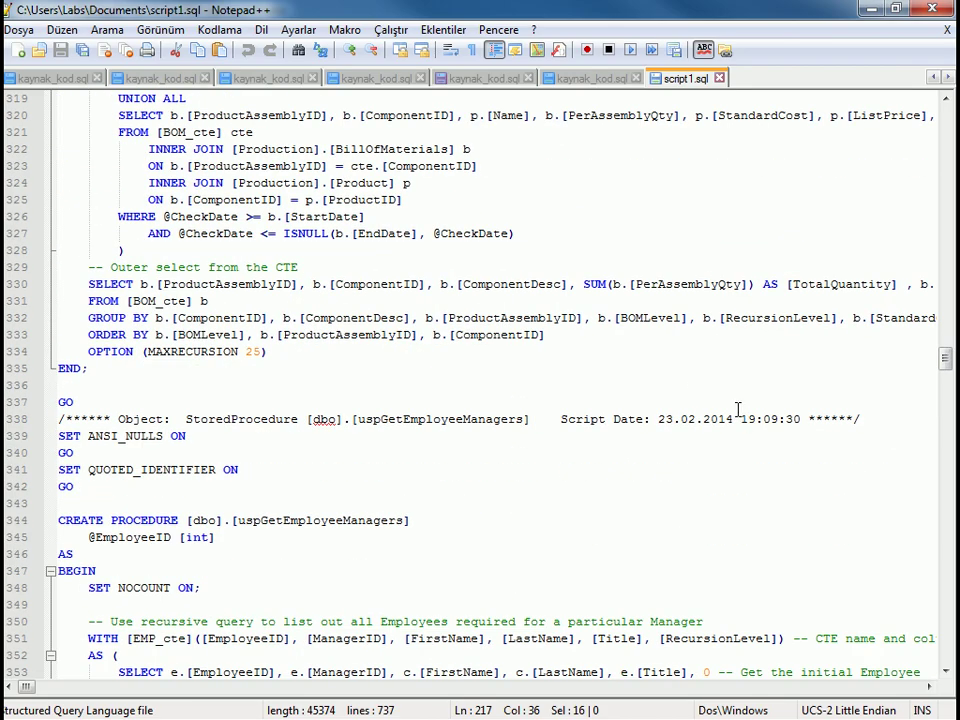
{"action": "scroll", "coordinate": [800, 400], "scroll_direction": "down", "scroll_amount": 4}
{"action": "left_click_drag", "start_coordinate": [945, 369], "coordinate": [943, 654]}
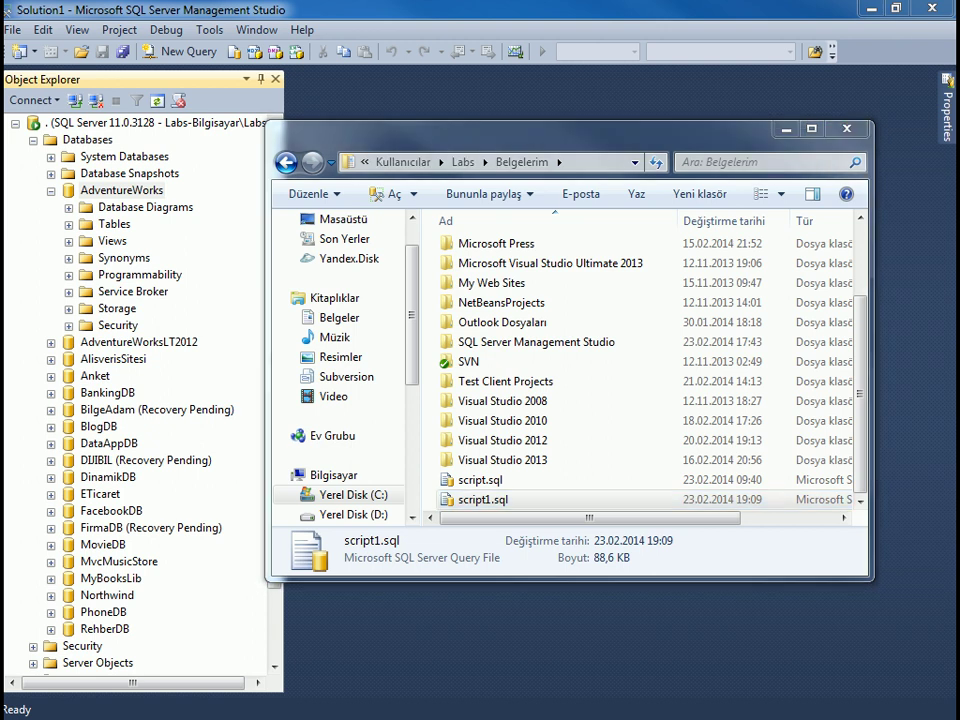
{"action": "key", "text": "alt+F4"}
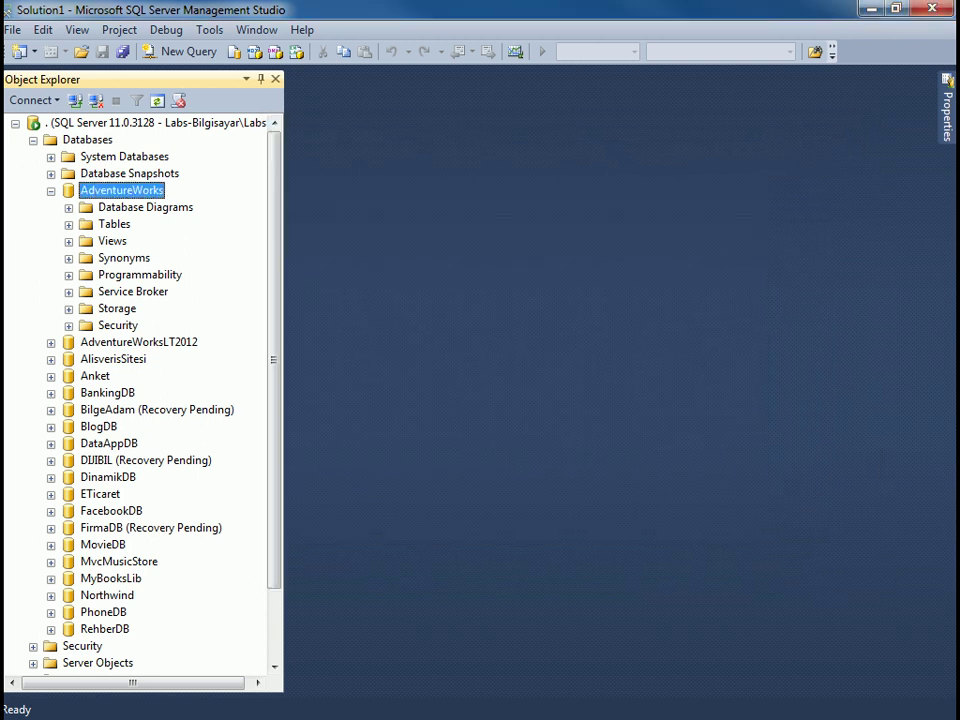
{"action": "right_click", "coordinate": [84, 193]}
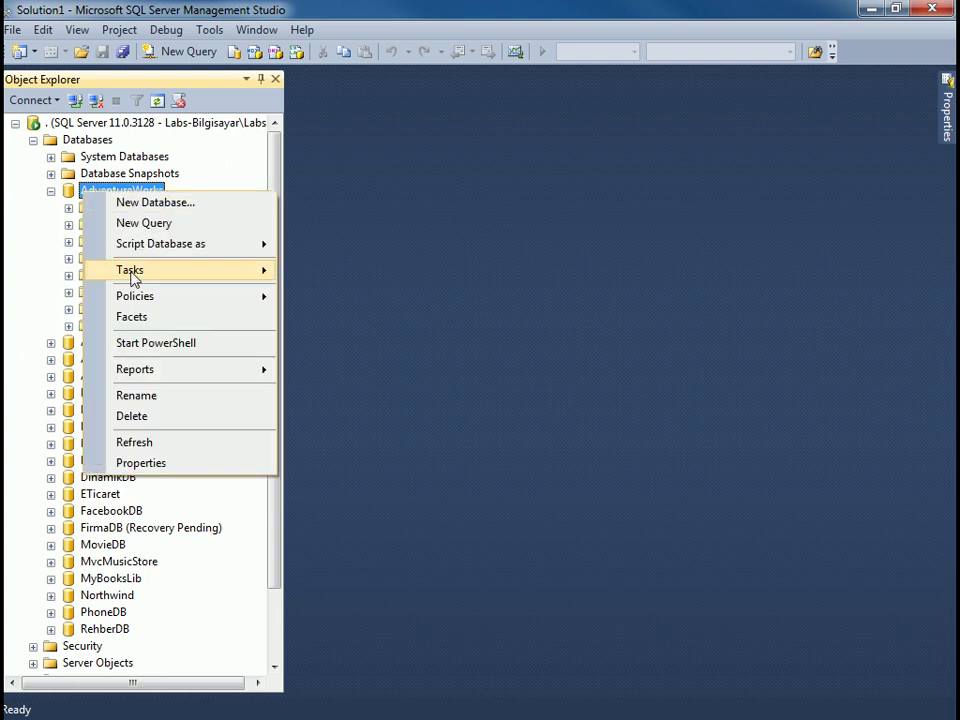
{"action": "mouse_move", "coordinate": [184, 278]}
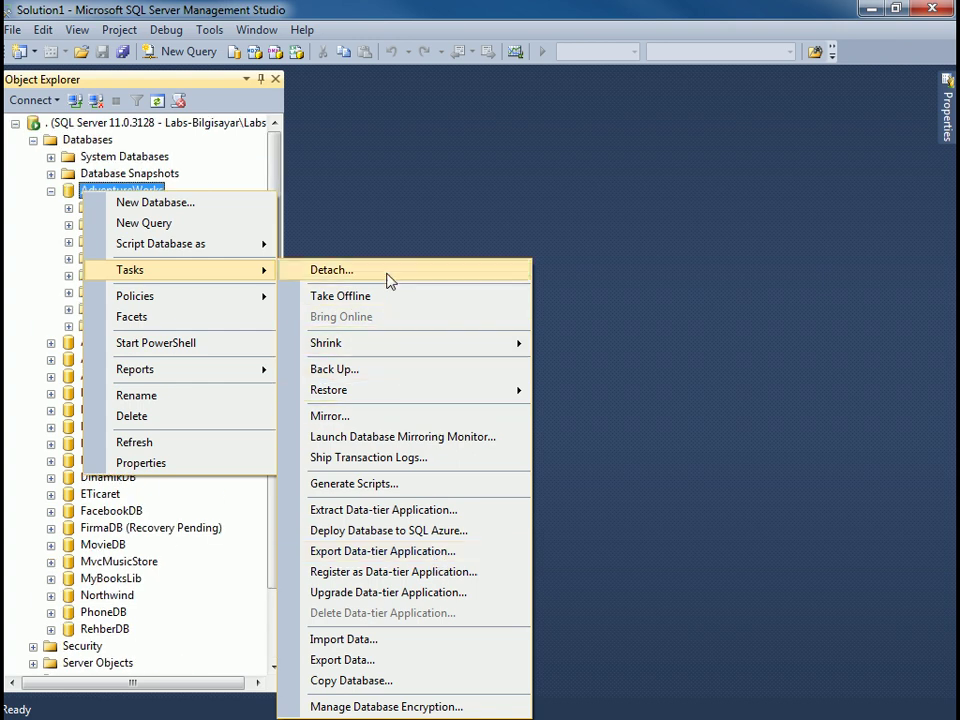
{"action": "left_click", "coordinate": [375, 186]}
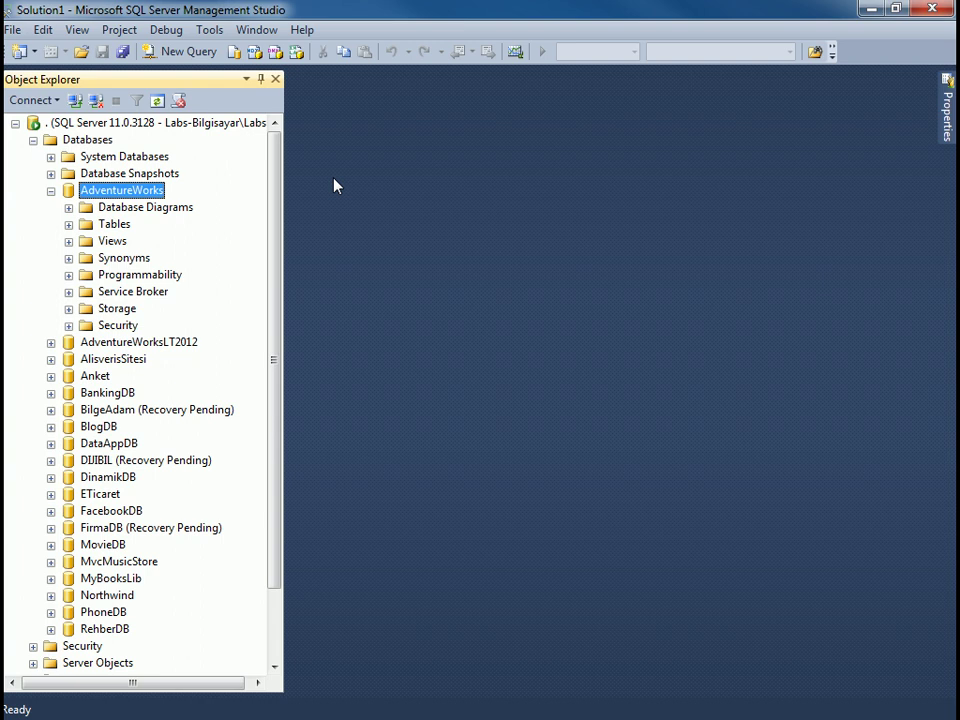
Open a new query on AdventureWorks and, below a few blank lines, write BACKUP DATABASE AdventureWorks.
{"action": "left_click", "coordinate": [180, 51]}
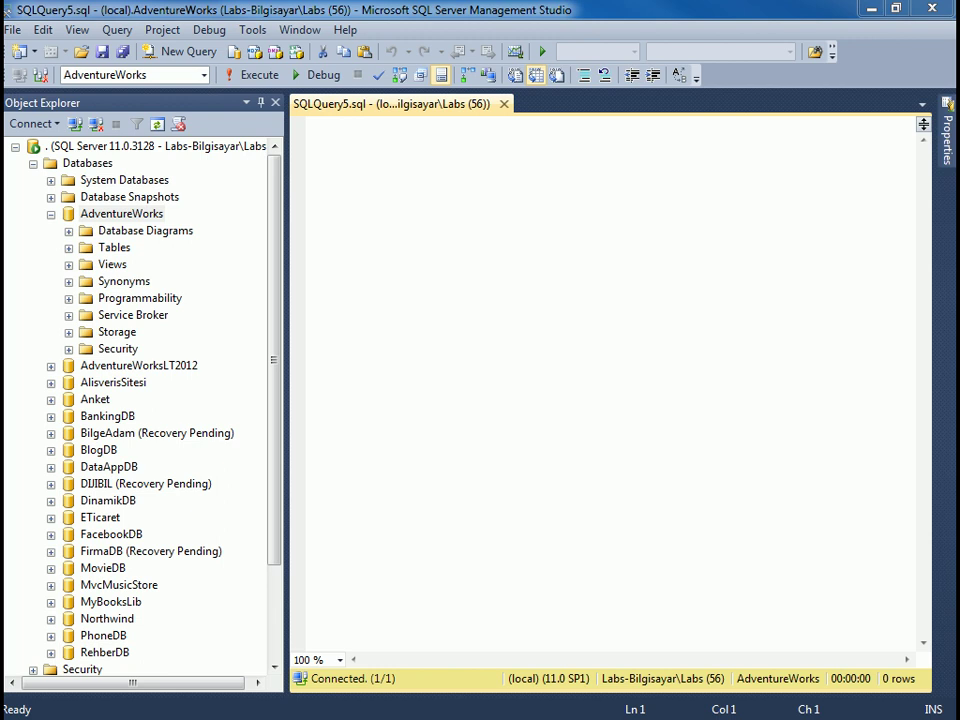
{"action": "left_click", "coordinate": [425, 231]}
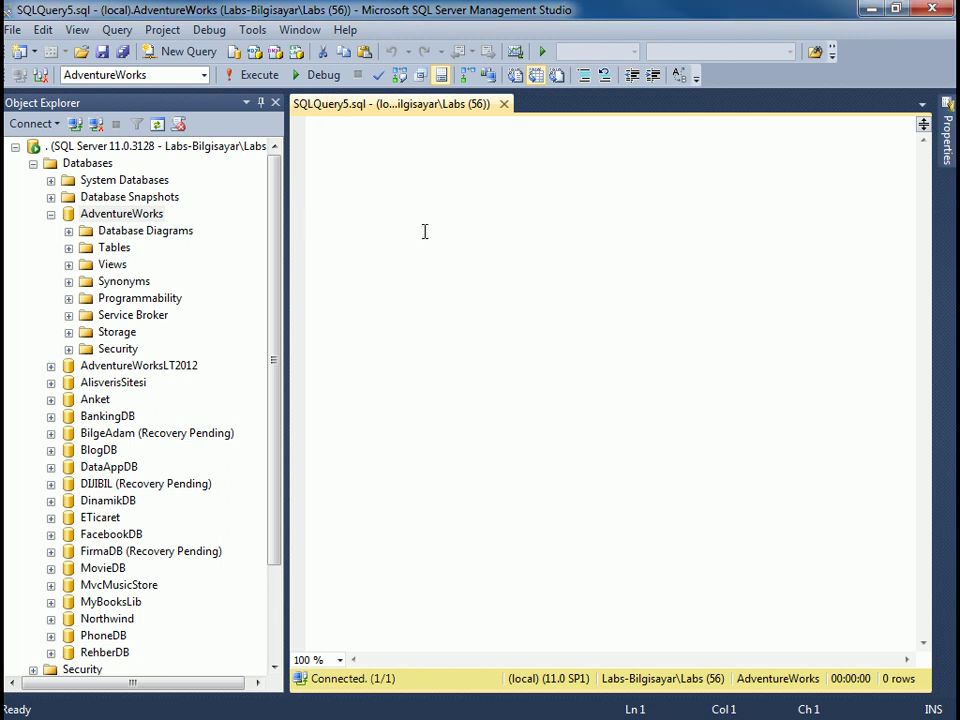
{"action": "key", "text": "Return"}
{"action": "key", "text": "Return"}
{"action": "key", "text": "Return"}
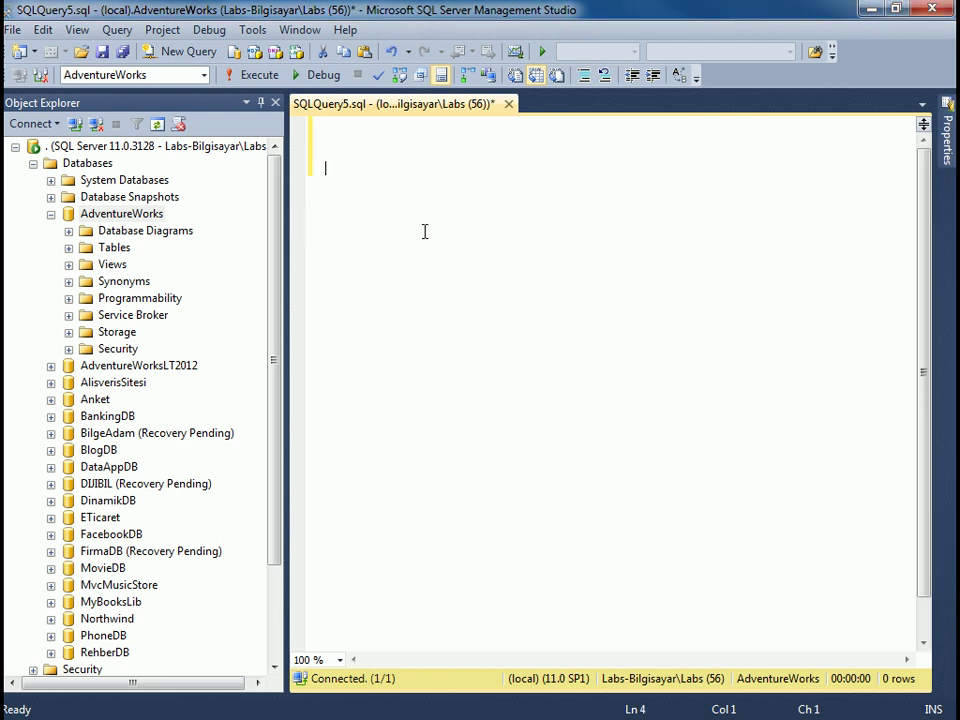
{"action": "type", "text": "BACKUP DATABASE "}
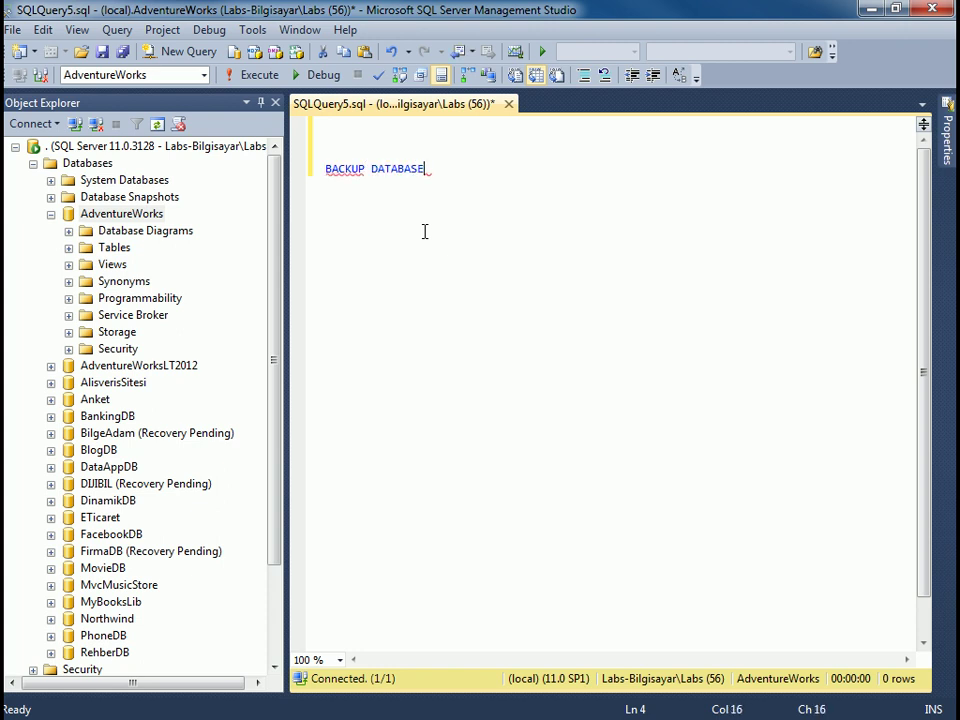
{"action": "type", "text": "AdventureWorks"}
Complete the backup statement on a new line with TO DISK = 'C:\Backups\AW1.bak';.
{"action": "key", "text": "Return"}
{"action": "key", "text": "BackSpace"}
{"action": "type", "text": "TO DISK"}
{"action": "type", "text": " = 'c"}
{"action": "key", "text": "BackSpace"}
{"action": "type", "text": "C:\\Backups'"}
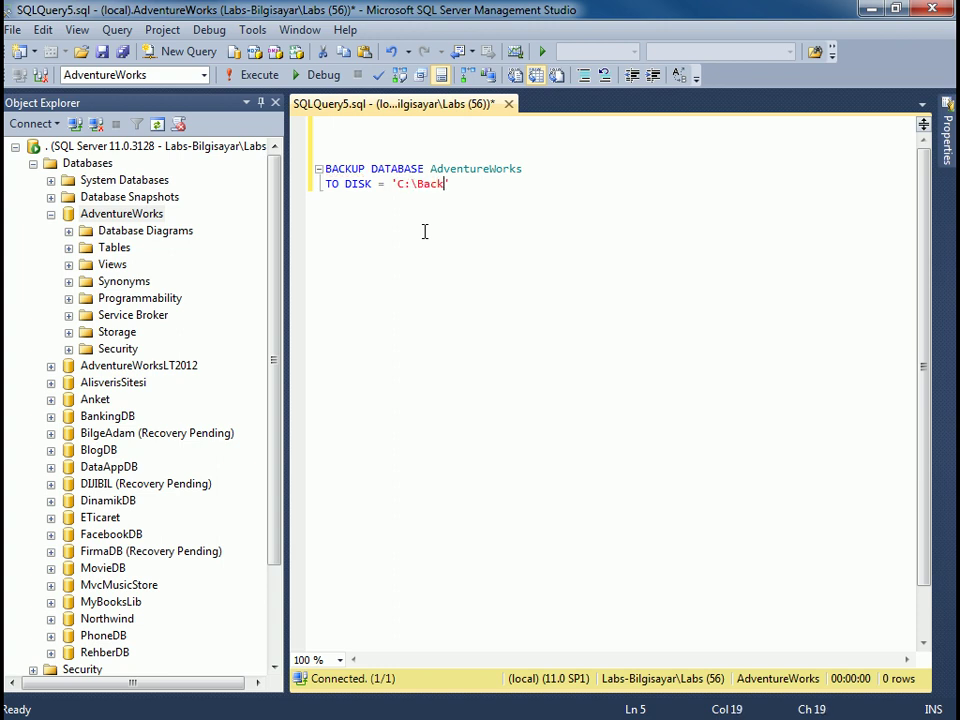
{"action": "key", "text": "Left"}
{"action": "type", "text": "\\AW1.bak"}
{"action": "key", "text": "End"}
{"action": "type", "text": ";"}
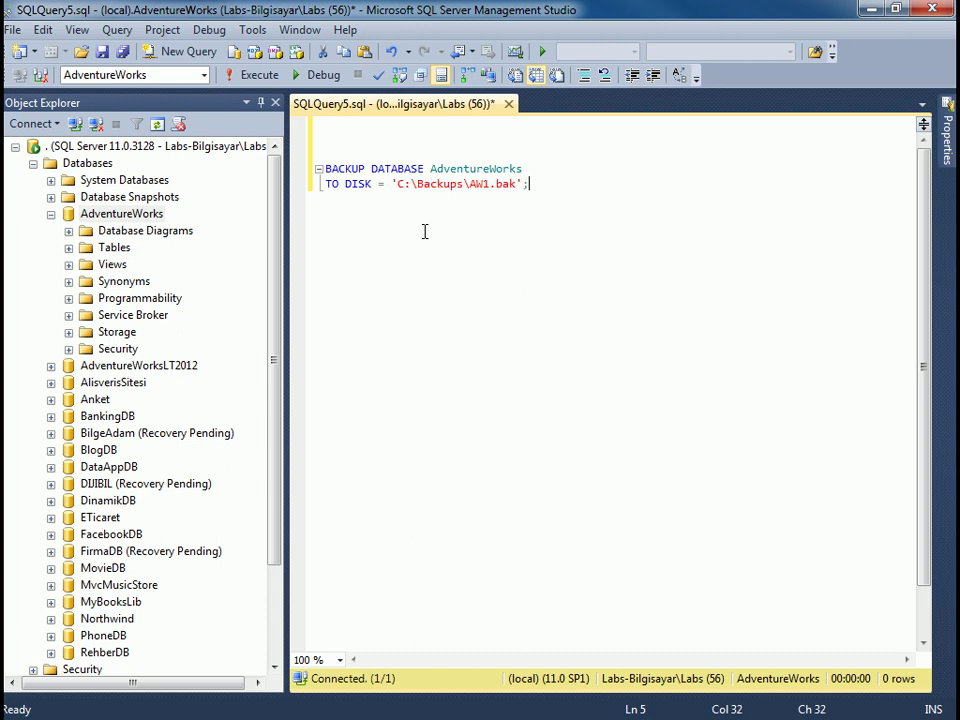
Execute the selected BACKUP DATABASE statement and narrow Object Explorer to give the query editor more width.
{"action": "key", "text": "shift+Up"}
{"action": "key", "text": "shift+Home"}
{"action": "key", "text": "F5"}
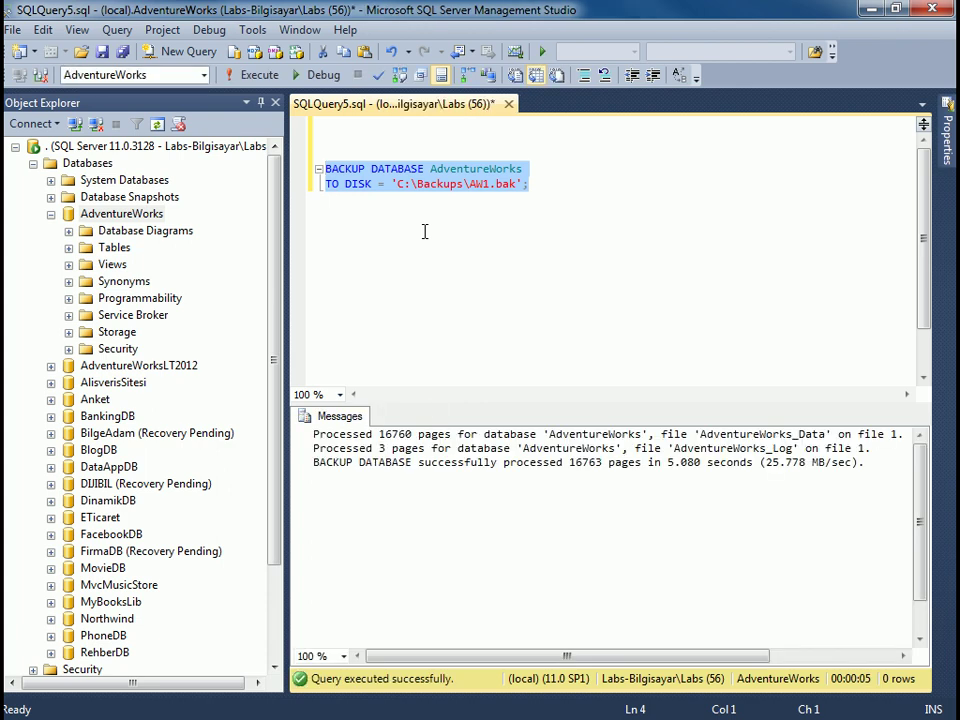
{"action": "left_click_drag", "start_coordinate": [293, 274], "coordinate": [237, 268]}
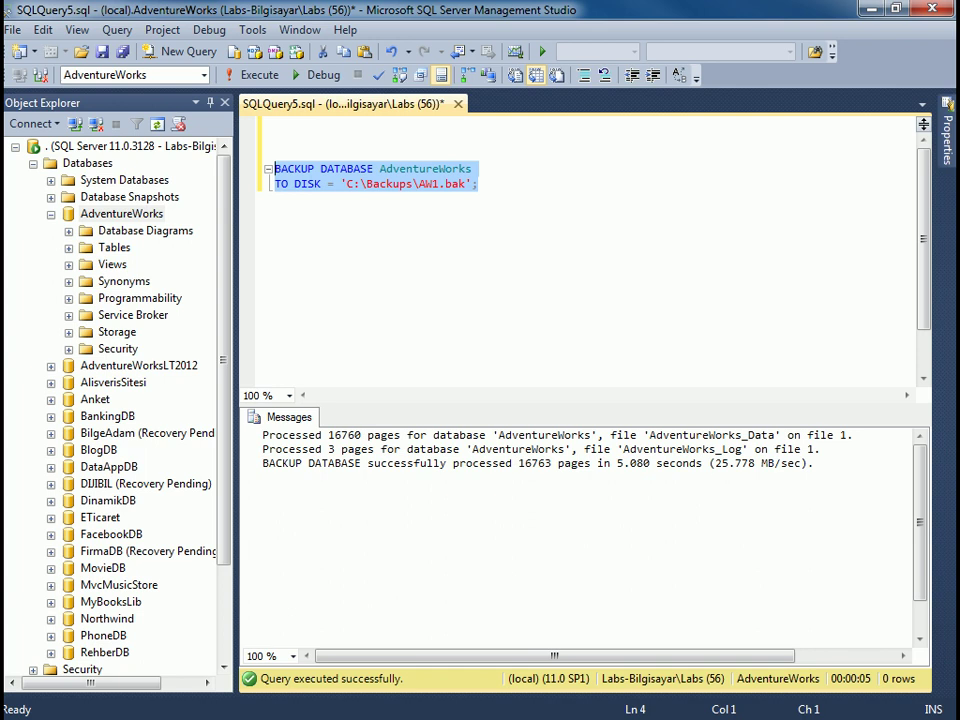
{"action": "key", "text": "Left"}
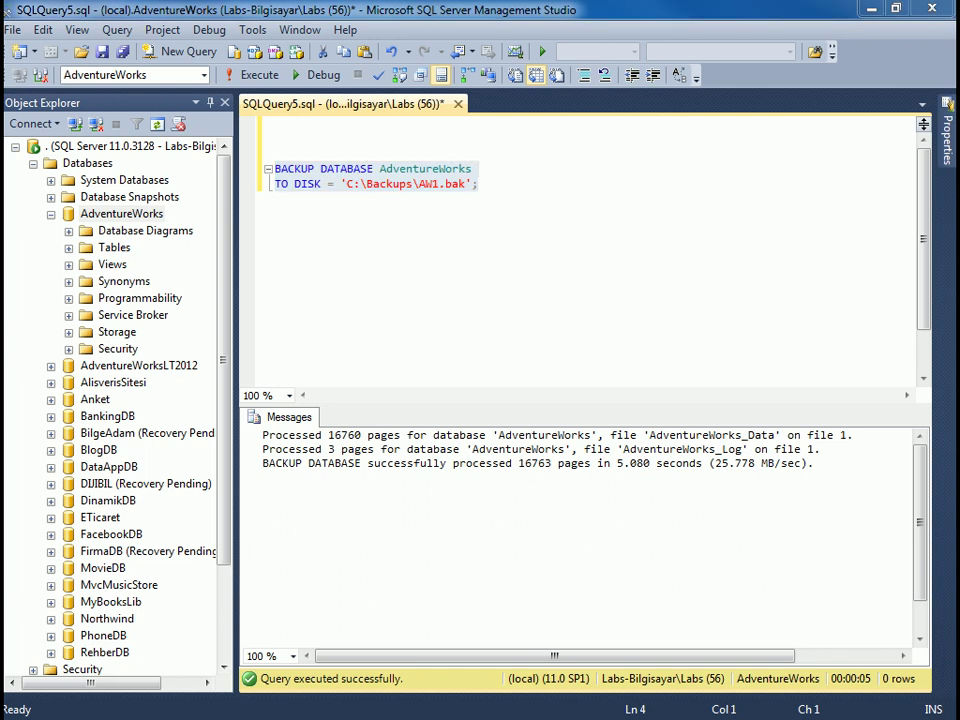